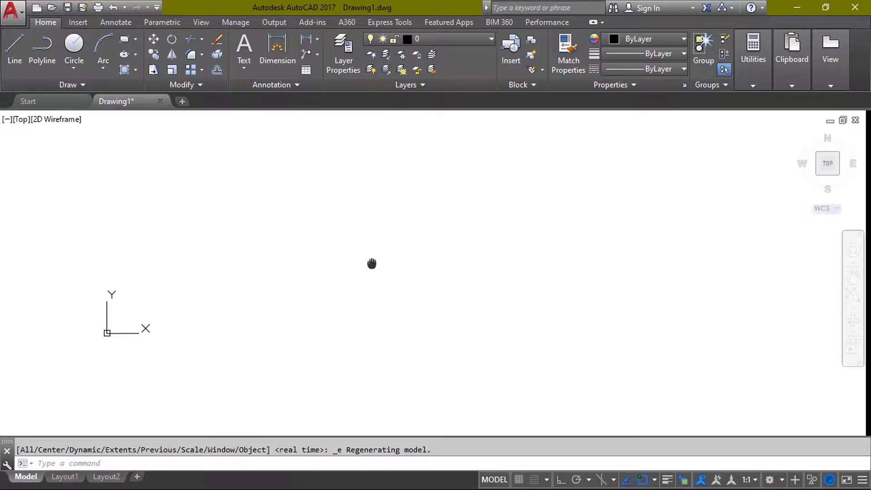
Step: Draw a small rectangle, then a larger one anchored on its right edge
middle_drag(408, 281, 336, 317)
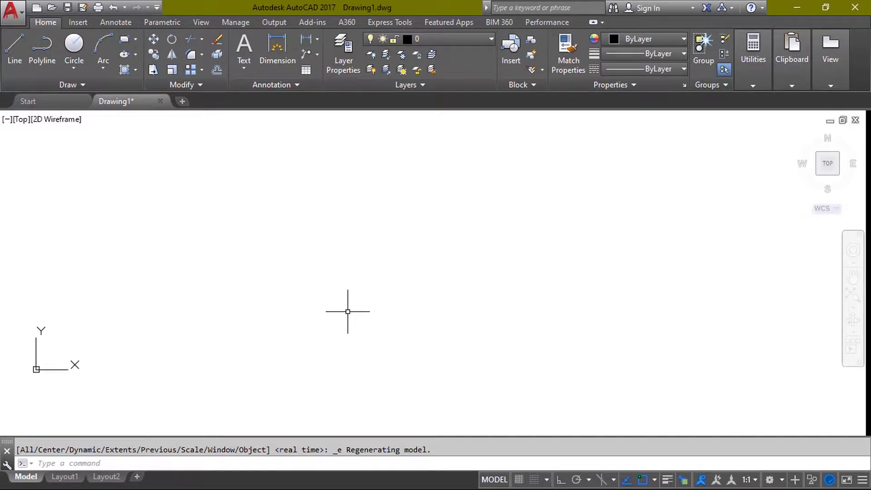
middle_drag(388, 277, 365, 288)
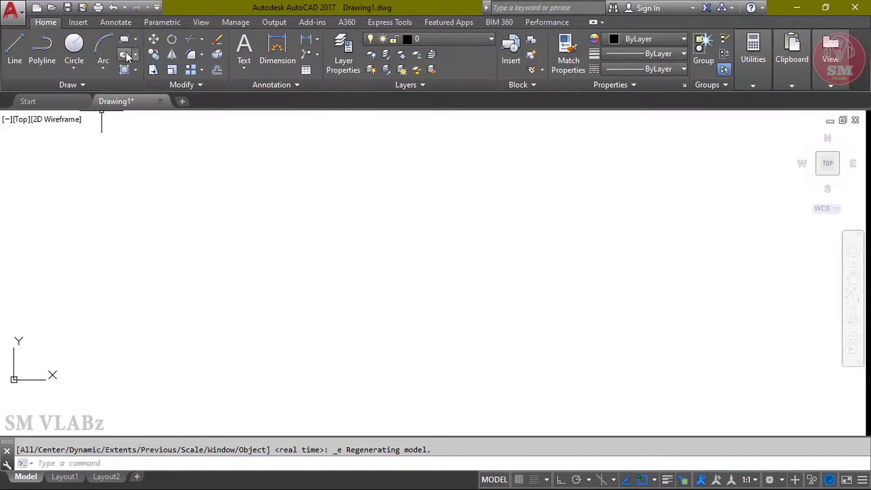
click(125, 42)
click(271, 239)
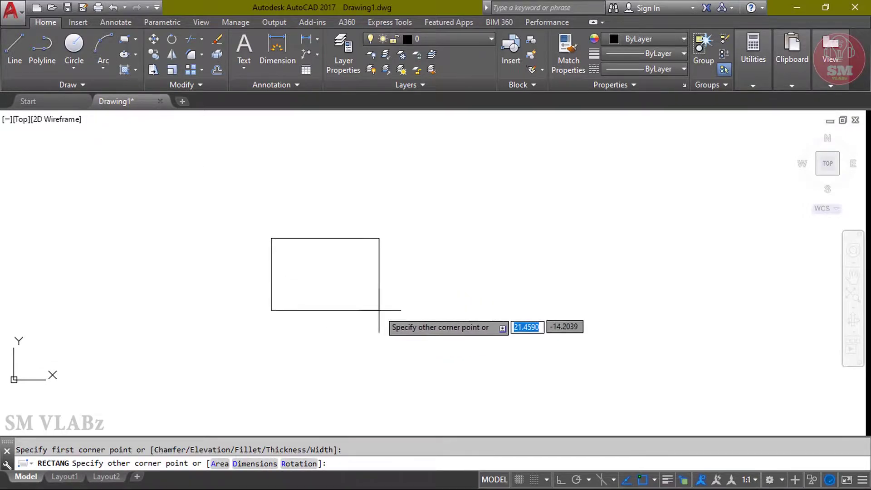
click(379, 311)
click(126, 42)
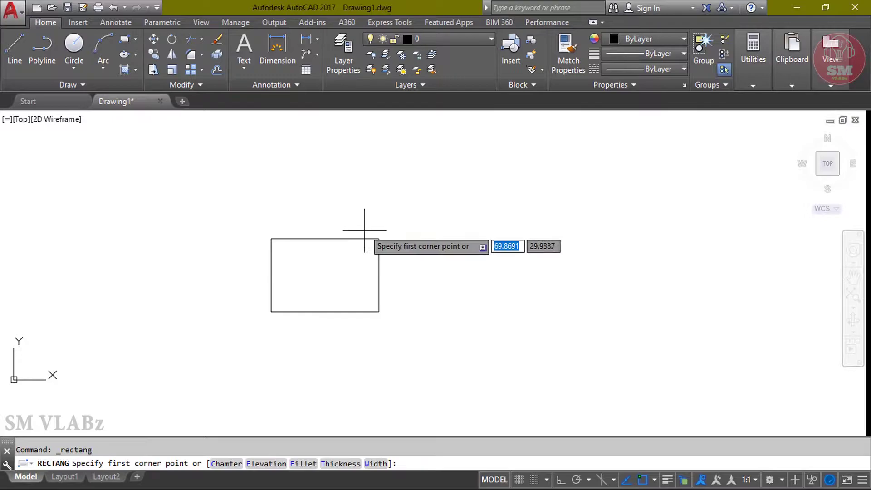
click(379, 201)
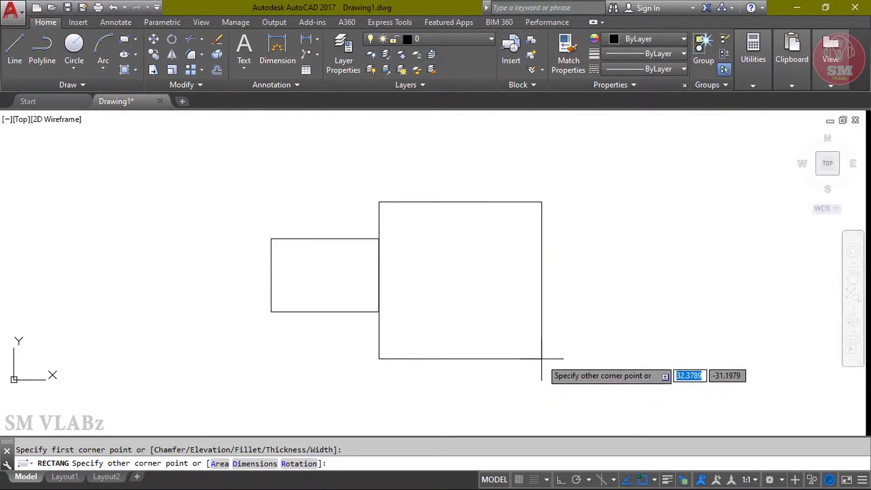
click(542, 359)
Step: Add a tall third rectangle starting at the second rectangle's top-right corner
click(127, 40)
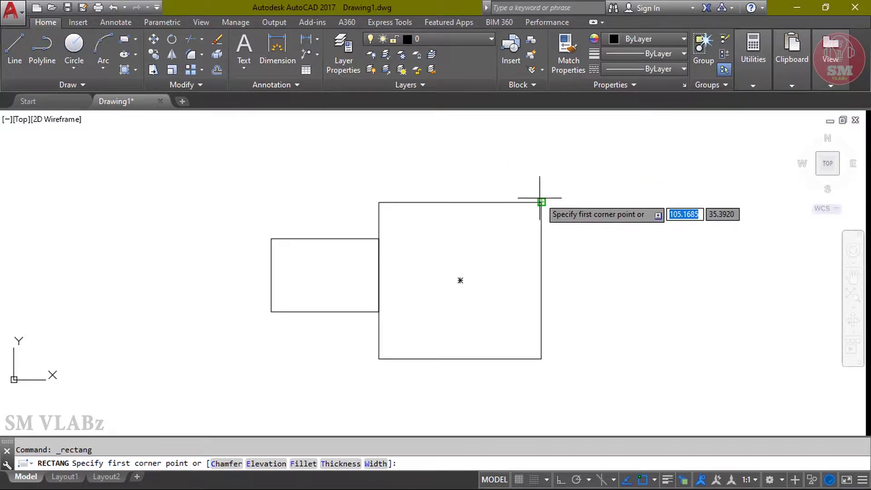
click(542, 156)
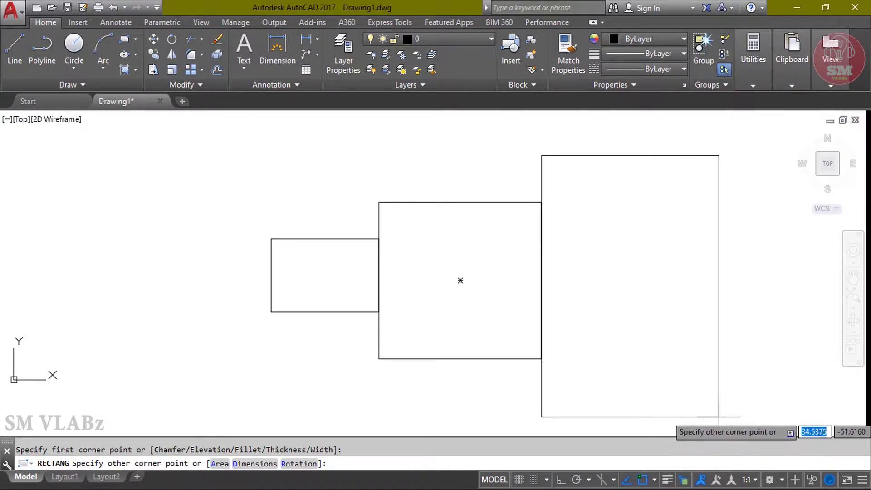
click(738, 424)
scroll(614, 295, down, 2)
scroll(657, 292, up, 1)
key(Escape)
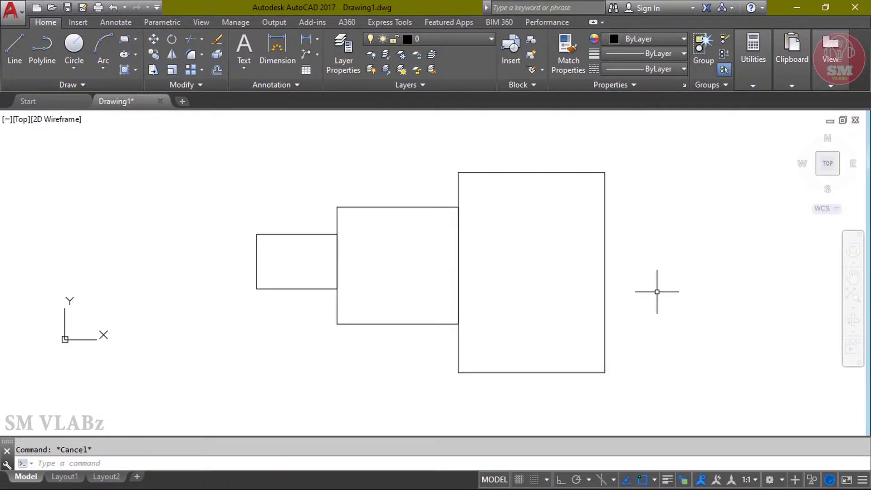
middle_drag(465, 281, 502, 283)
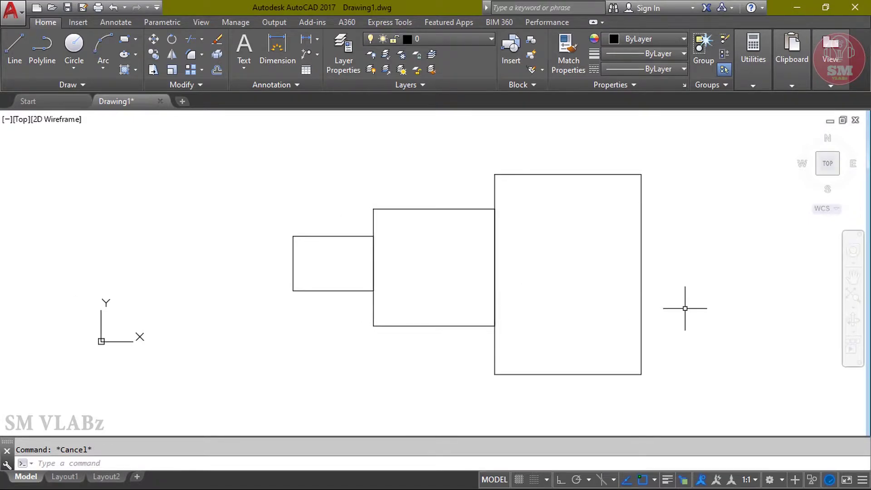
middle_drag(685, 308, 677, 296)
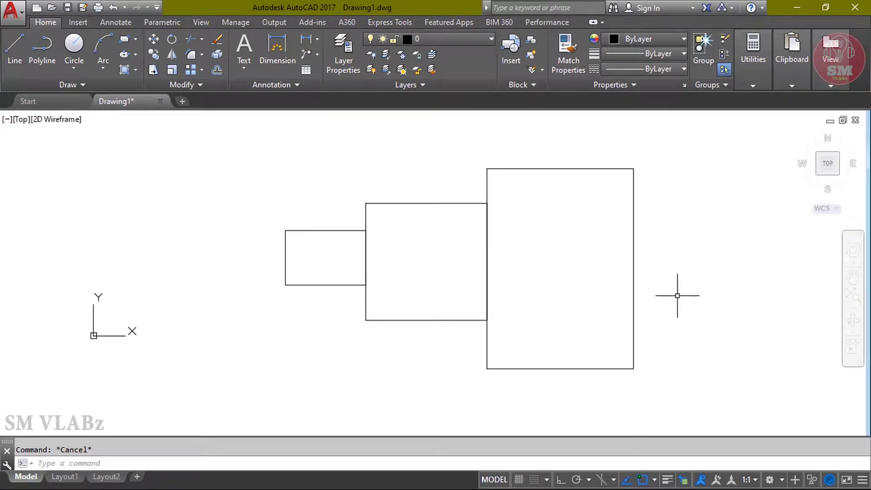
Step: Fill the small left rectangle with a solid red hatch
text(h)
key(Return)
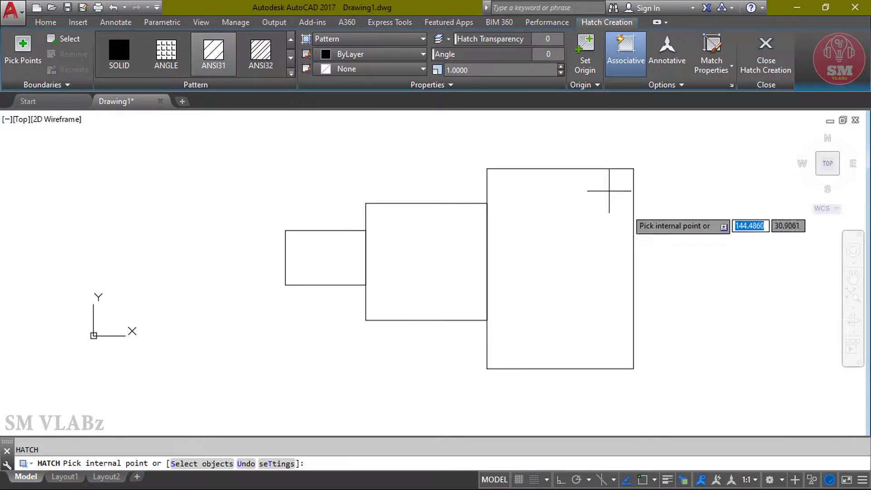
click(391, 40)
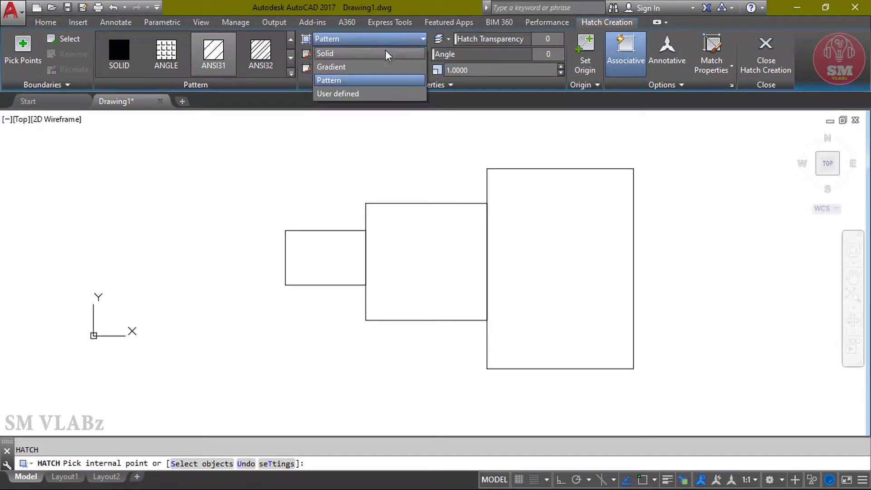
click(382, 53)
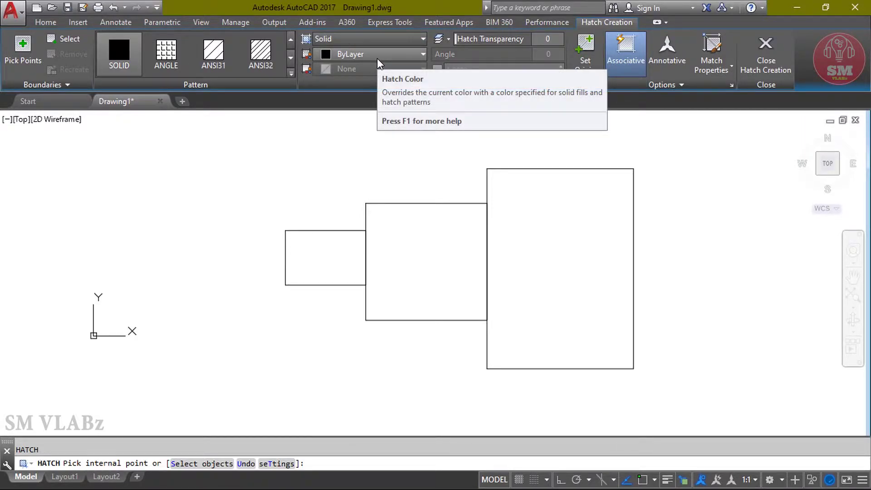
click(377, 58)
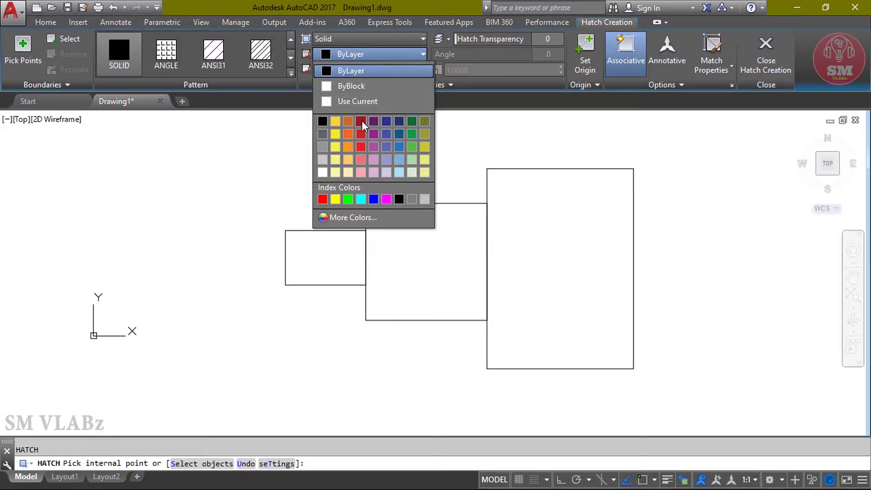
click(362, 121)
click(322, 249)
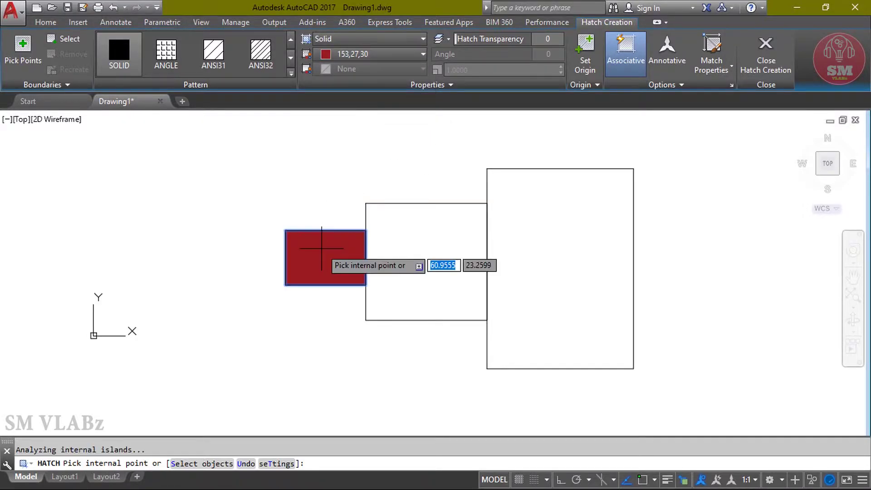
click(775, 66)
text(h)
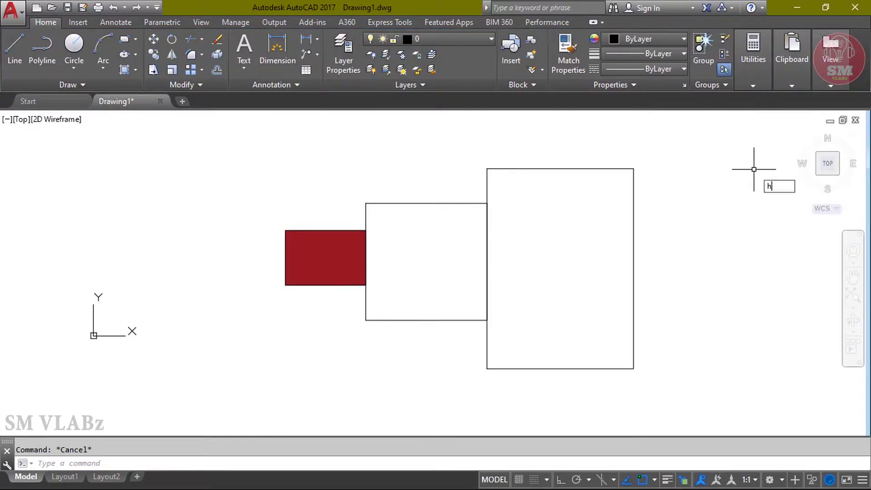
Step: Fill the middle rectangle with a solid green hatch
key(Return)
click(384, 58)
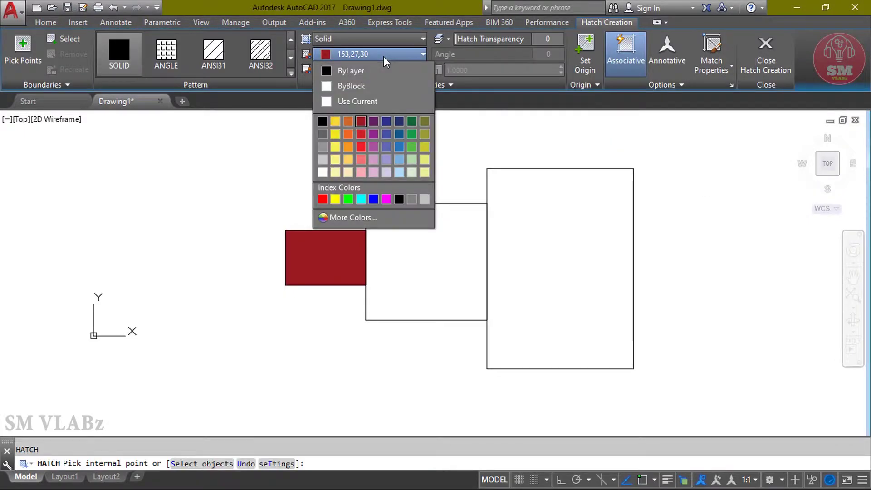
click(386, 199)
click(456, 274)
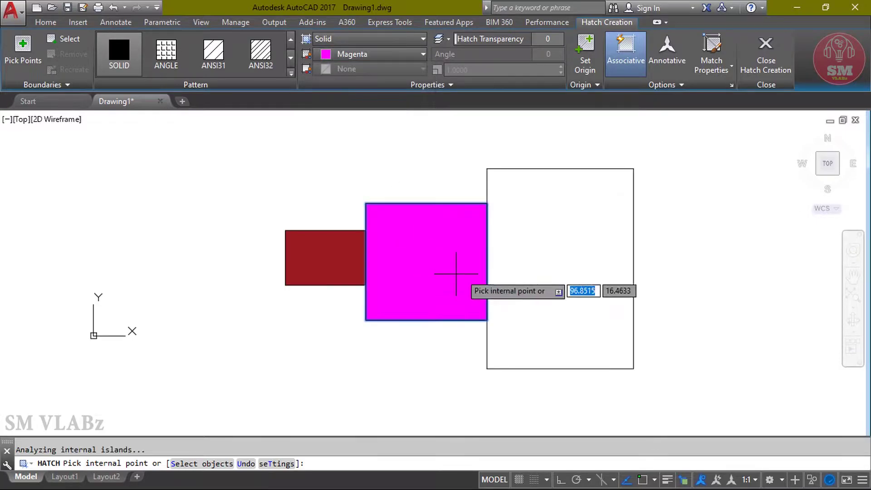
click(375, 55)
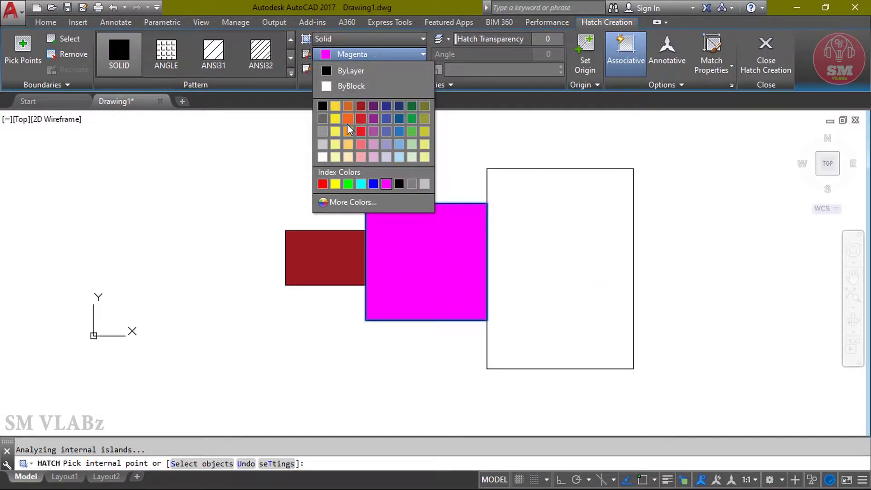
click(412, 119)
key(Escape)
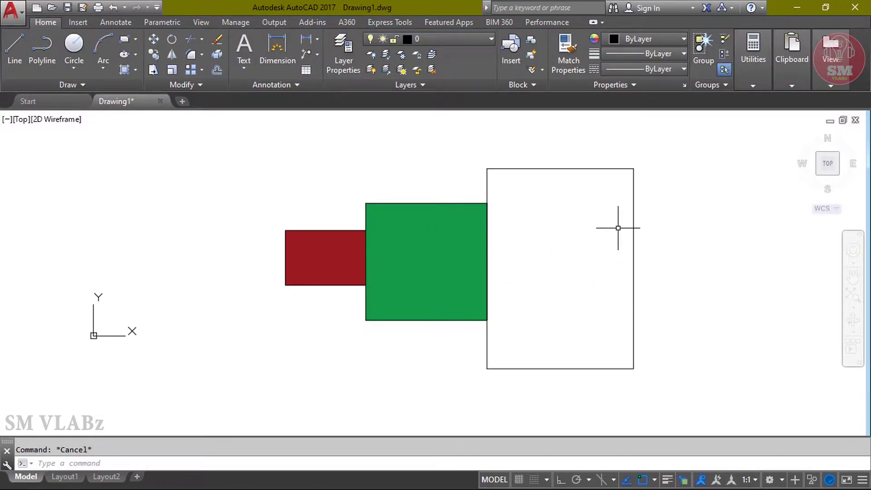
text(h)
Step: Fill the large right rectangle with a solid yellow hatch
key(Return)
click(377, 54)
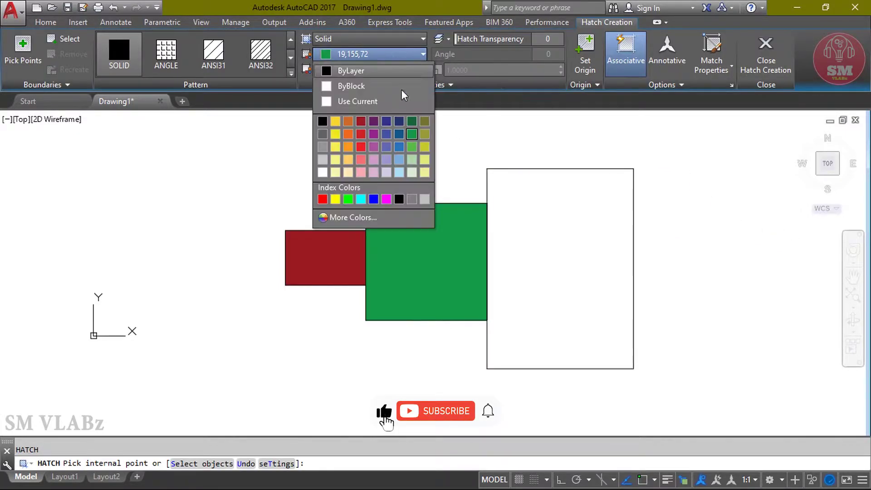
click(335, 121)
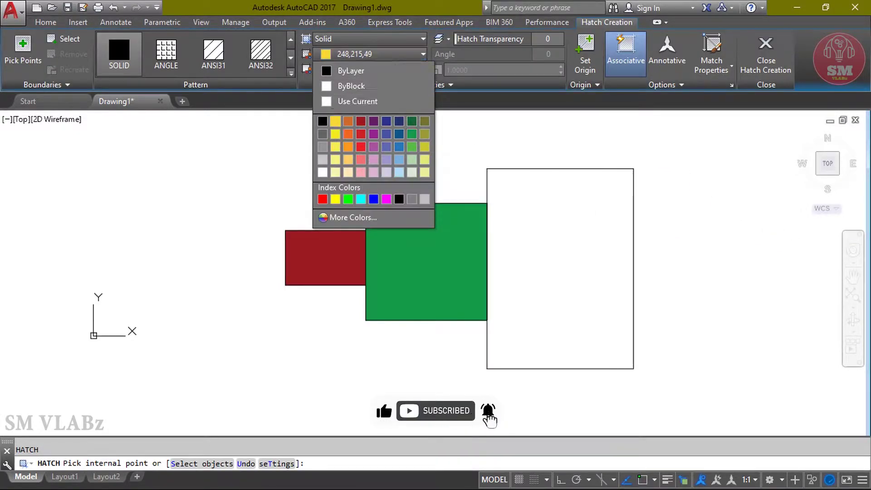
click(562, 254)
key(Escape)
double_click(747, 213)
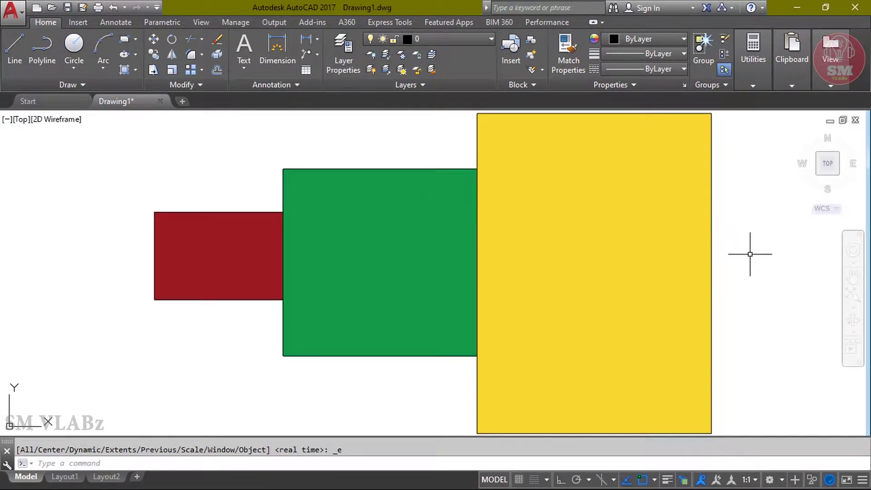
scroll(626, 252, down, 2)
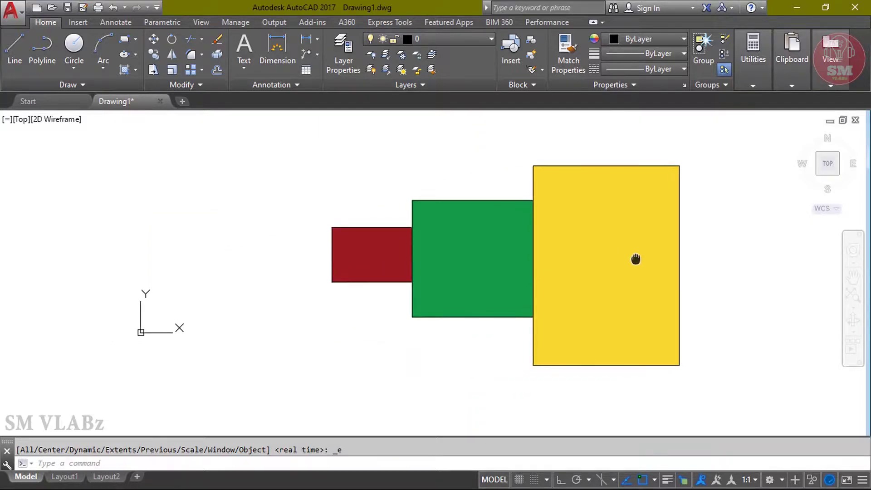
middle_drag(500, 266, 529, 268)
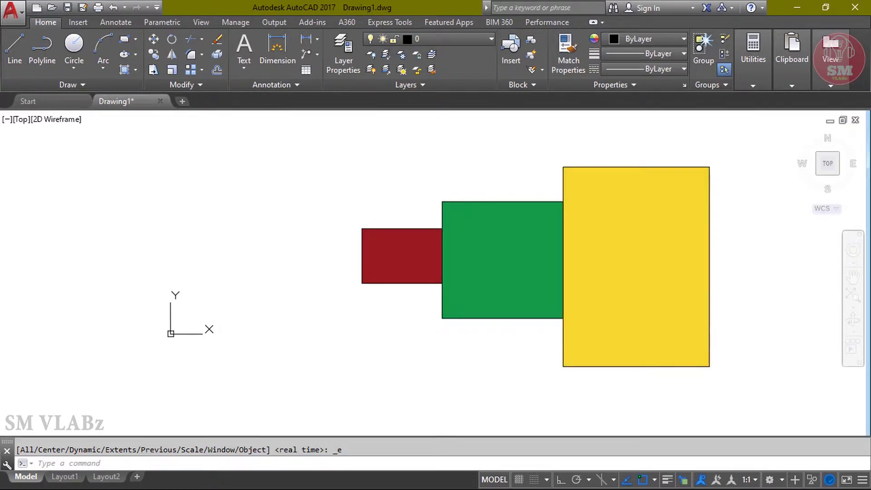
middle_drag(435, 320, 398, 321)
scroll(404, 326, up, 2)
scroll(455, 354, down, 4)
scroll(544, 336, up, 2)
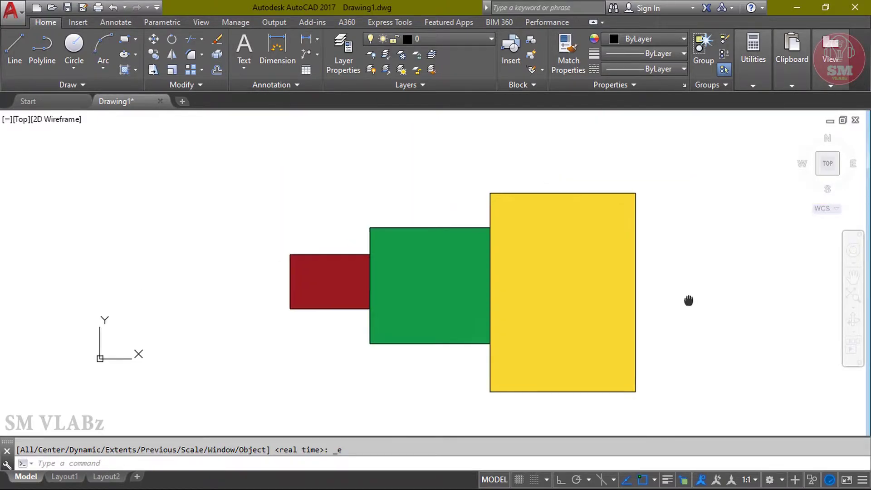
middle_drag(689, 301, 677, 288)
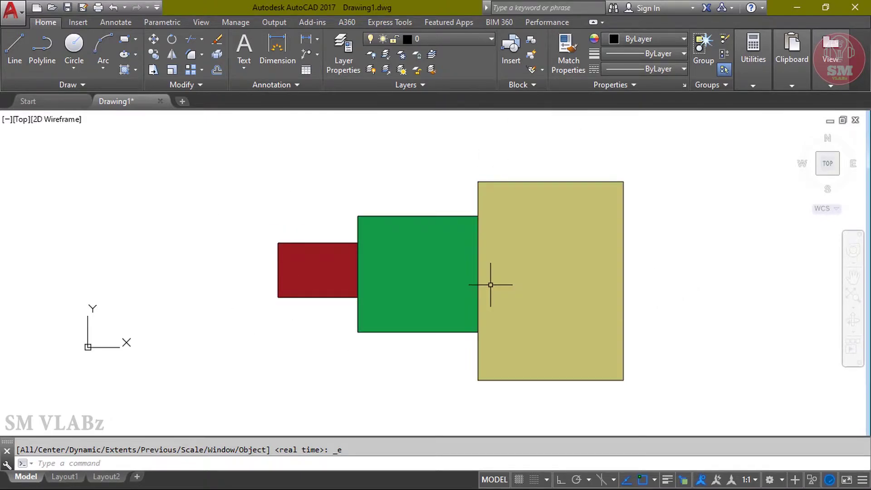
middle_drag(695, 293, 711, 282)
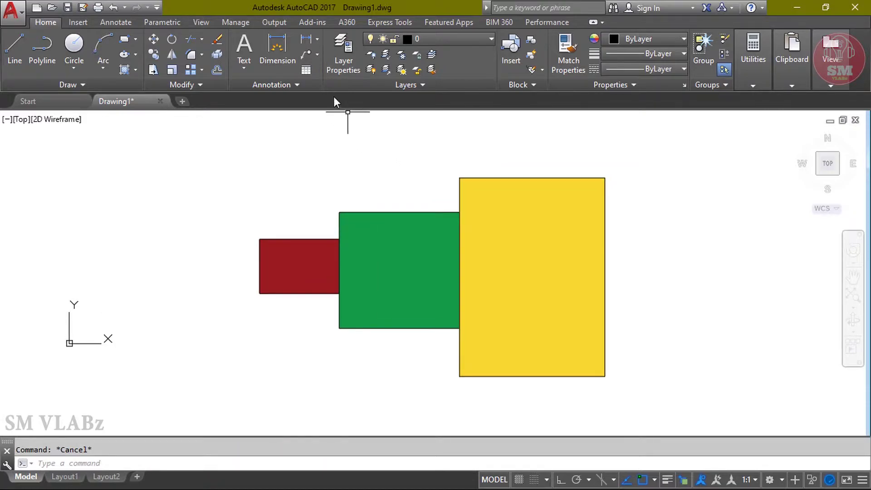
Step: Add a multileader labelled Red from the red rectangle's top-left corner to an upper-left landing
click(306, 55)
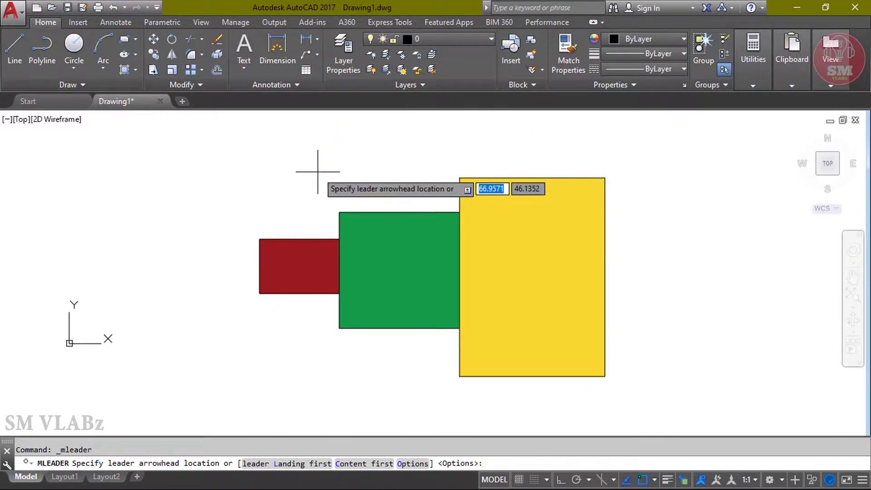
middle_drag(253, 208, 394, 202)
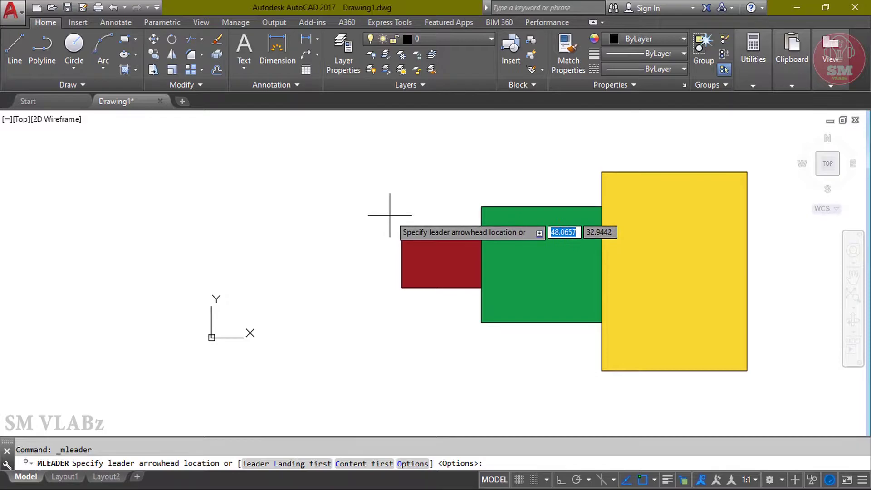
scroll(381, 286, up, 2)
scroll(351, 287, down, 4)
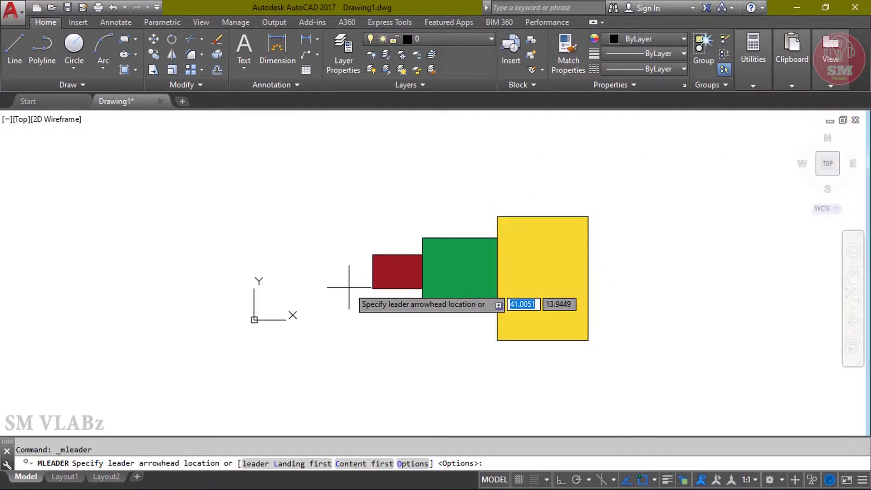
scroll(347, 287, up, 4)
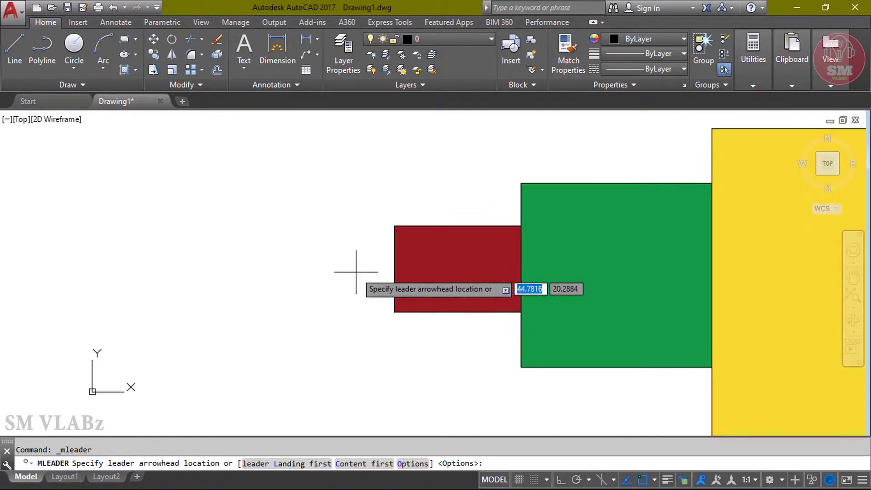
click(395, 226)
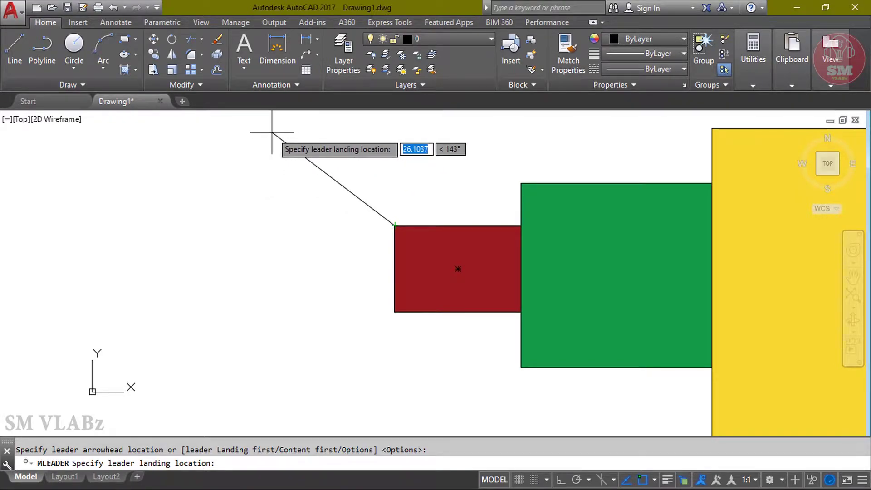
click(271, 133)
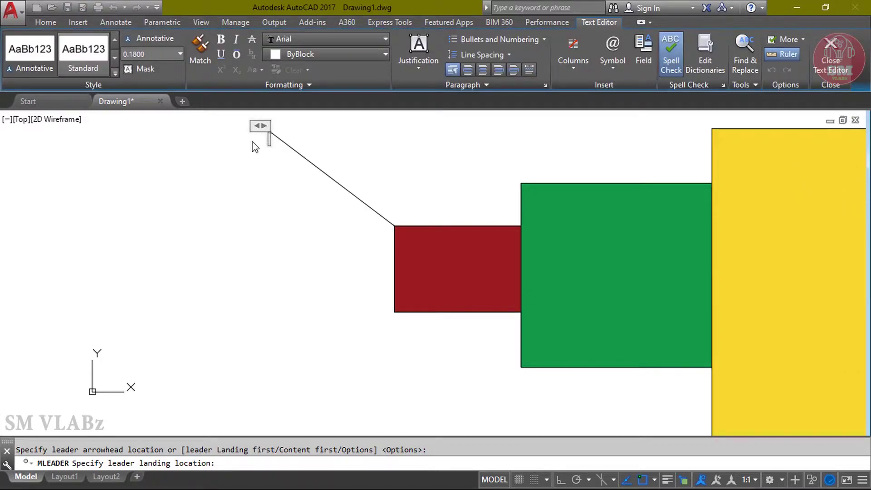
text(Red)
click(834, 71)
middle_click(342, 235)
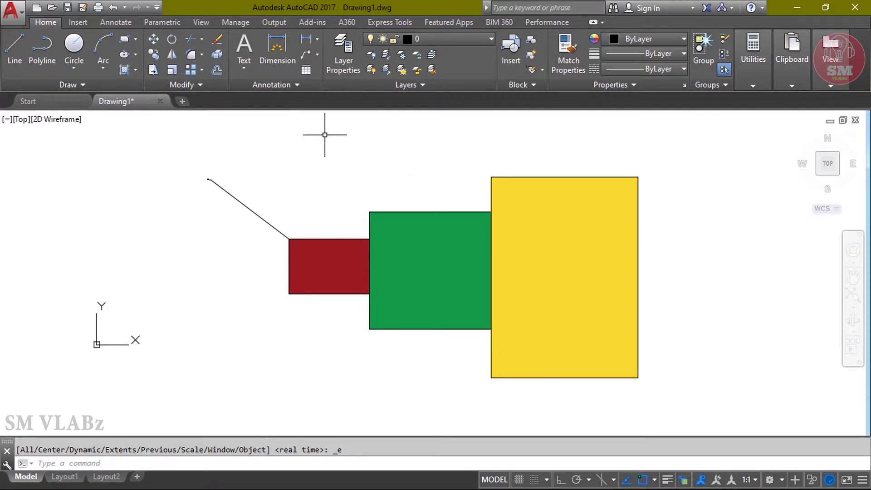
Step: Open the Standard multileader style for modification from the Annotation panel
click(306, 88)
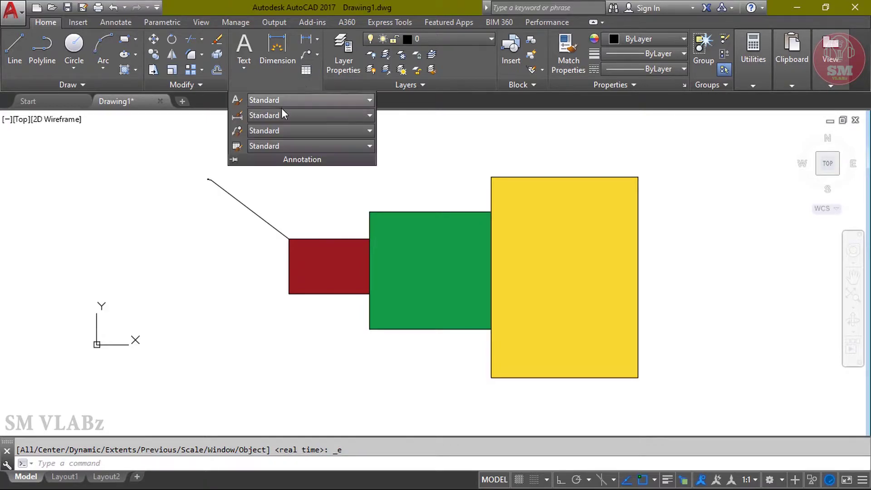
click(235, 130)
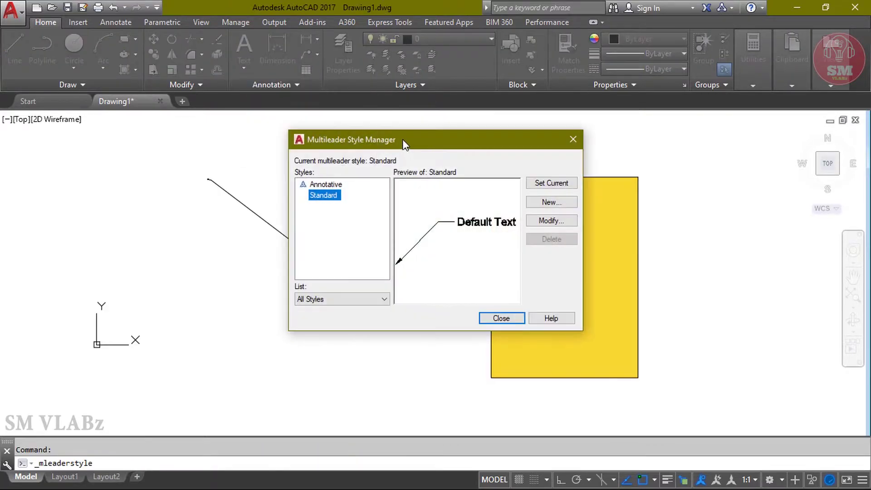
drag(403, 140, 407, 121)
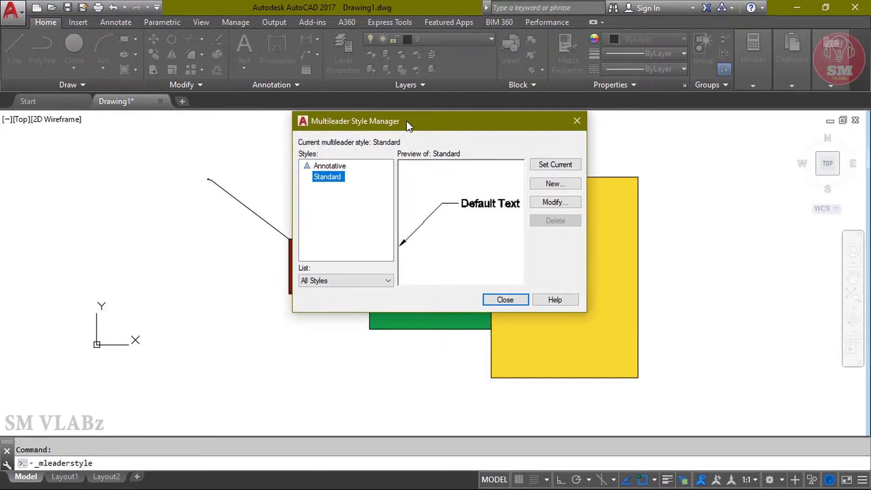
click(555, 202)
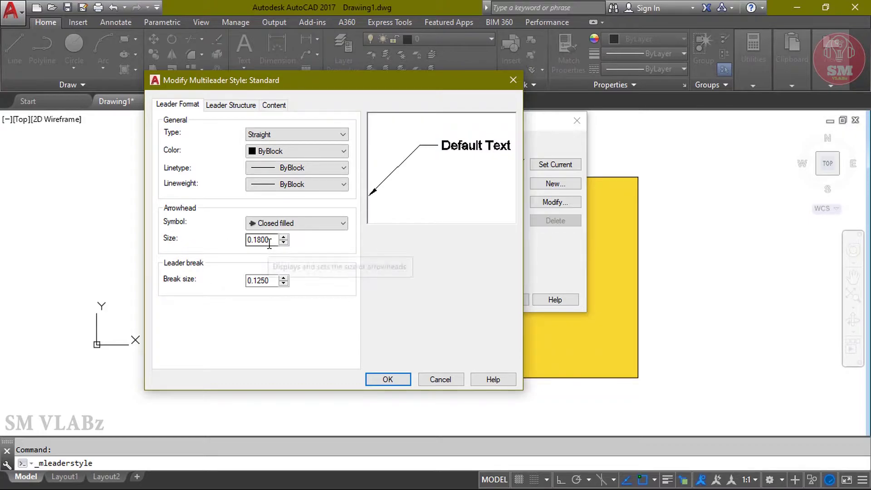
Step: Give the Standard multileader style a .50 arrowhead size and new text height, and make it current
drag(270, 241, 231, 234)
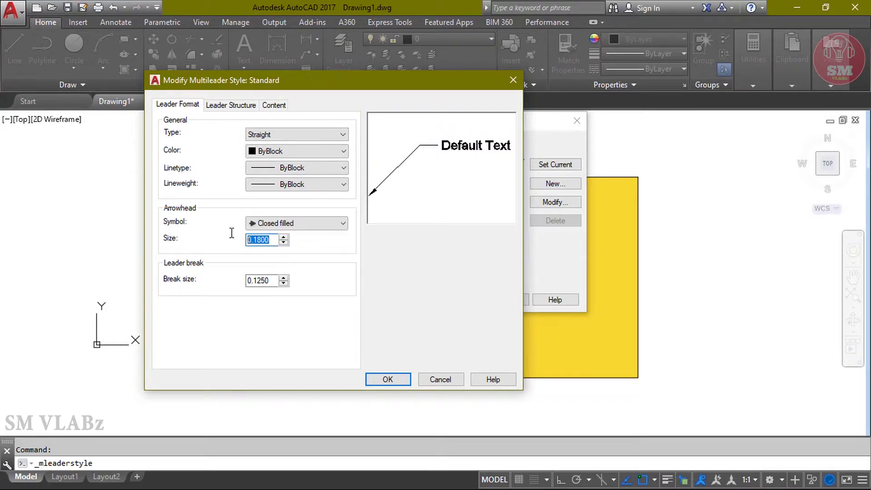
text(.50)
click(242, 108)
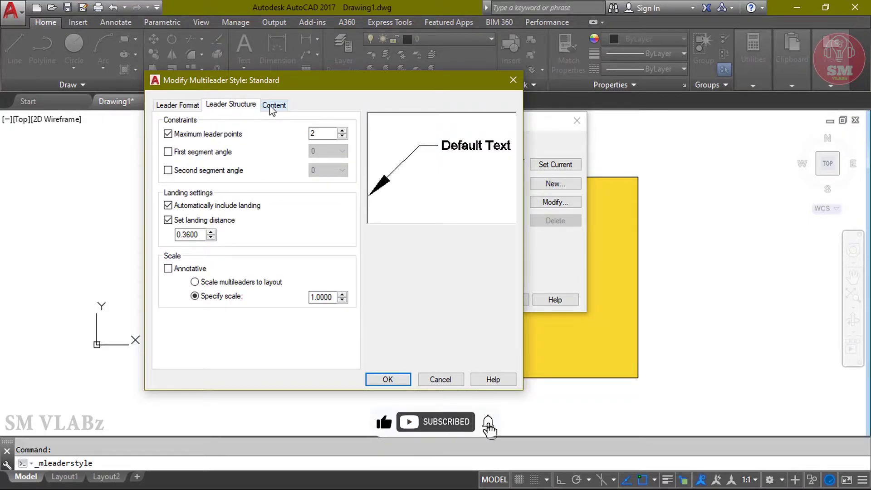
click(271, 108)
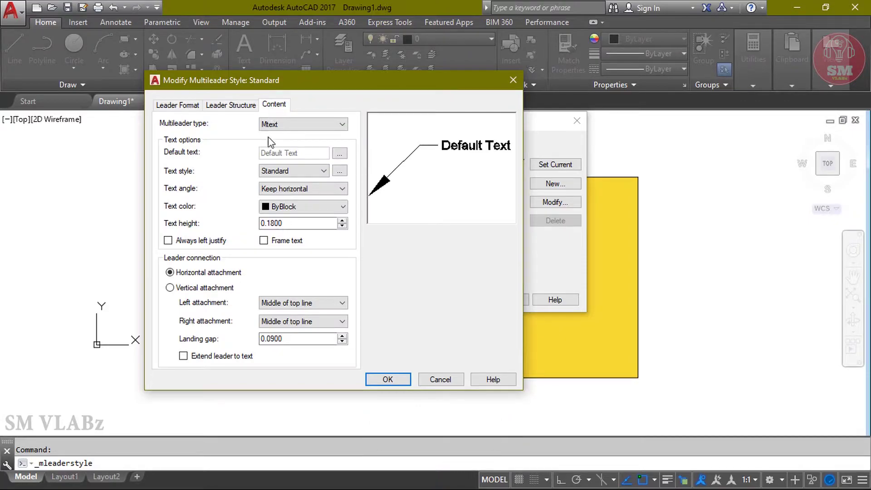
double_click(273, 223)
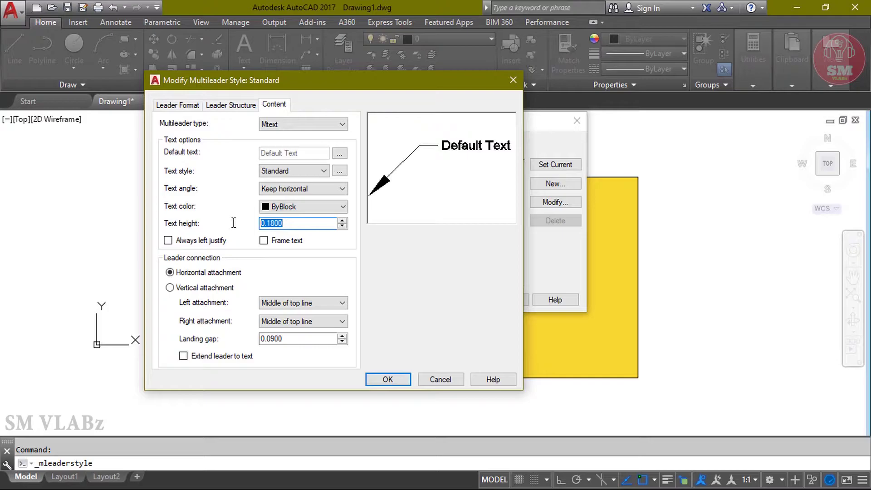
text(.5)
click(379, 377)
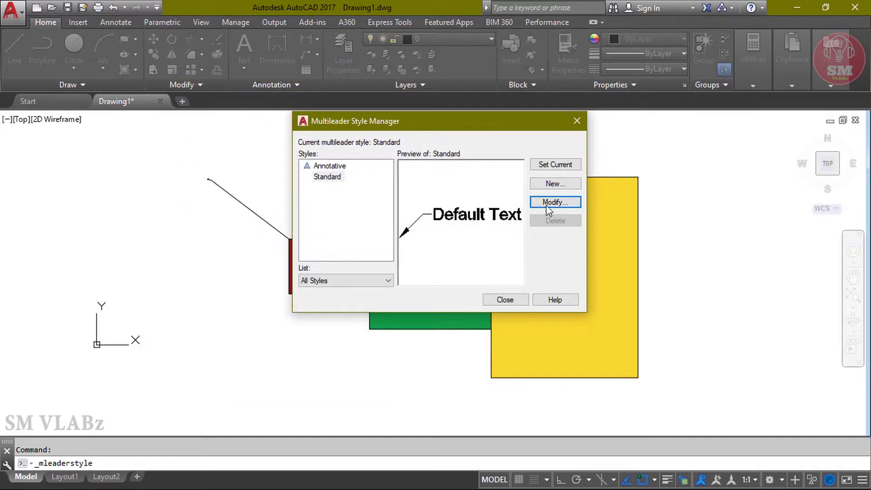
click(555, 165)
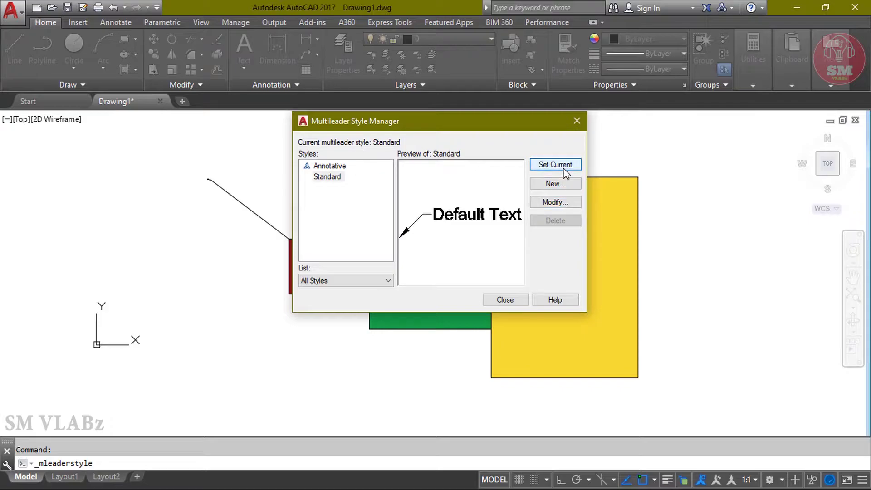
click(497, 301)
scroll(402, 284, up, 1)
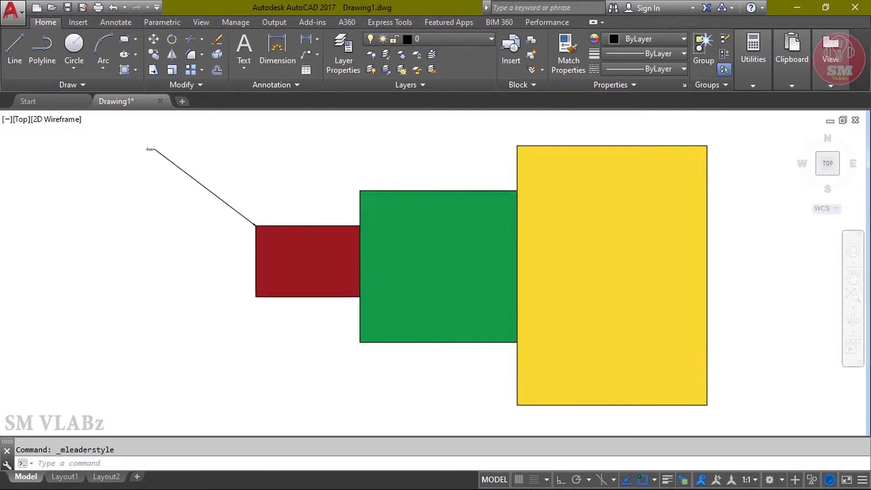
middle_click(257, 198)
middle_click(257, 198)
key(Escape)
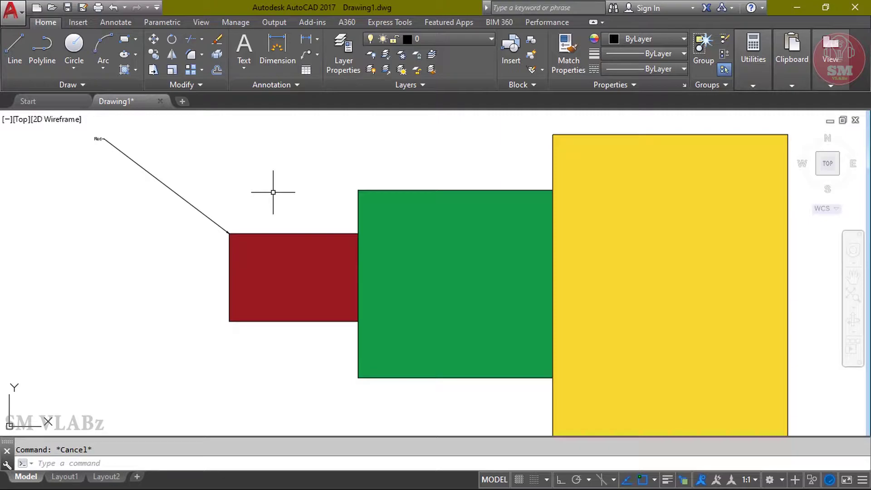
Step: Set the Standard multileader style to text height 5 and arrowhead size 5, and make it current
text(MLS)
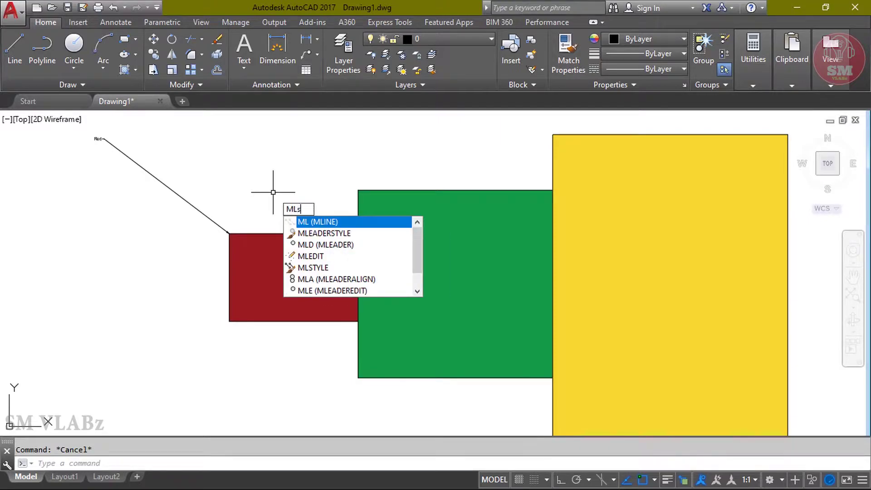
key(Return)
click(564, 203)
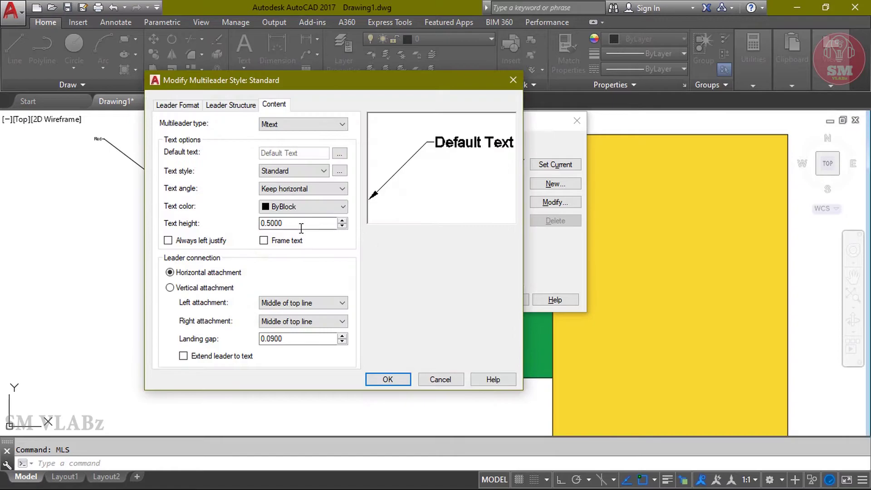
drag(297, 221, 248, 221)
text(5)
click(176, 109)
drag(271, 242, 213, 244)
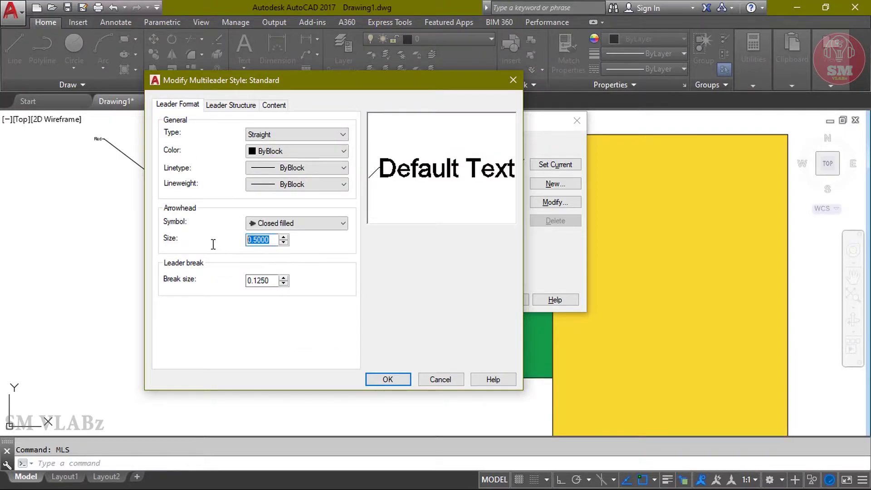
text(5)
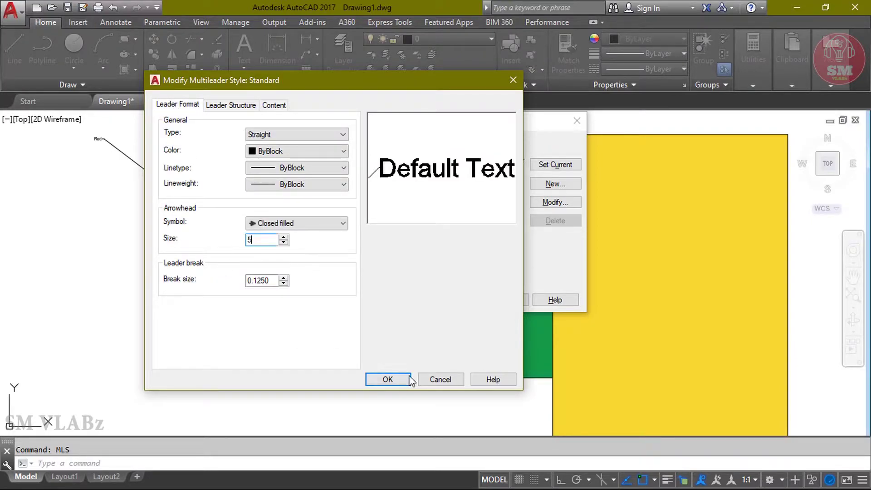
click(388, 380)
click(540, 165)
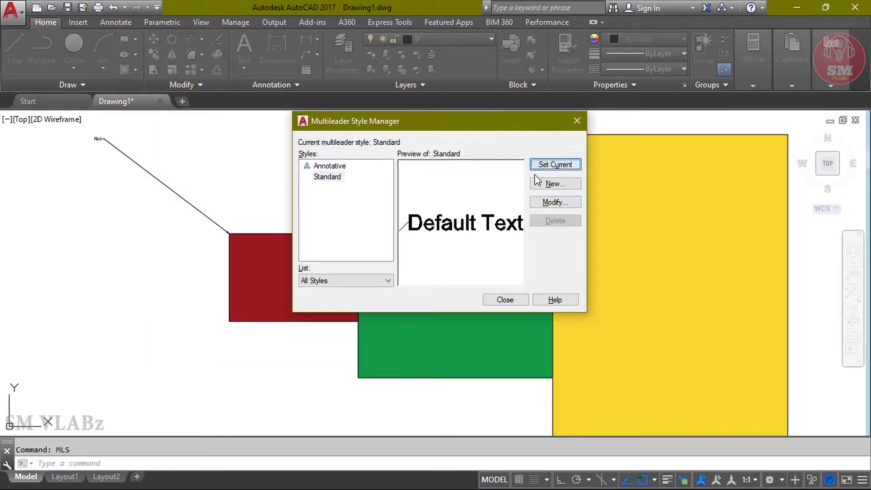
click(513, 300)
scroll(448, 285, up, 2)
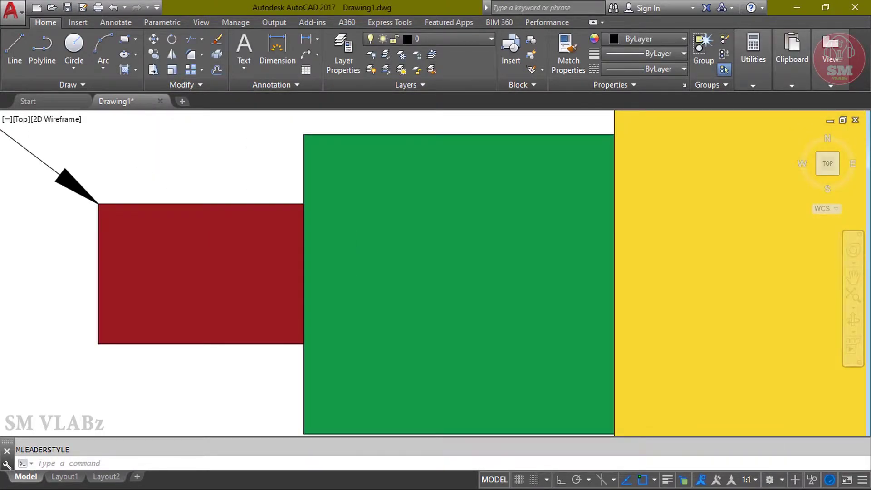
Step: Add a multileader labelled Green pointing to the green rectangle's top-left corner
middle_click(275, 189)
scroll(296, 191, down, 2)
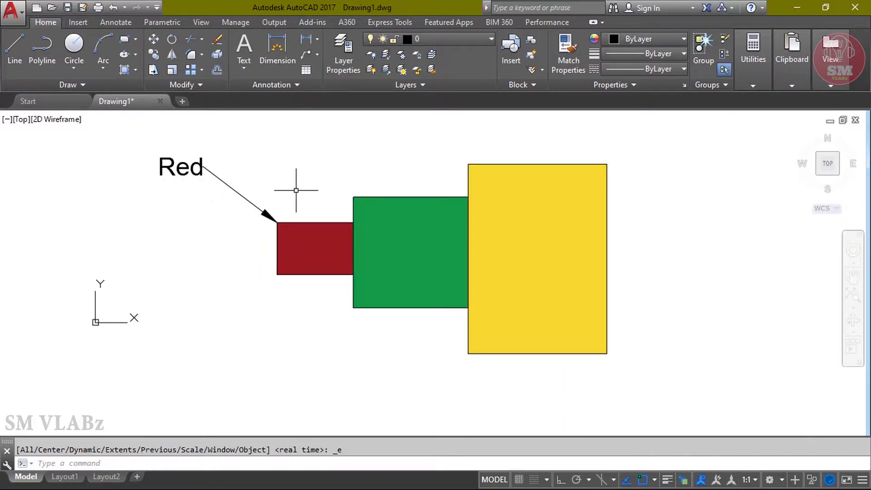
key(Escape)
text(ml)
key(Return)
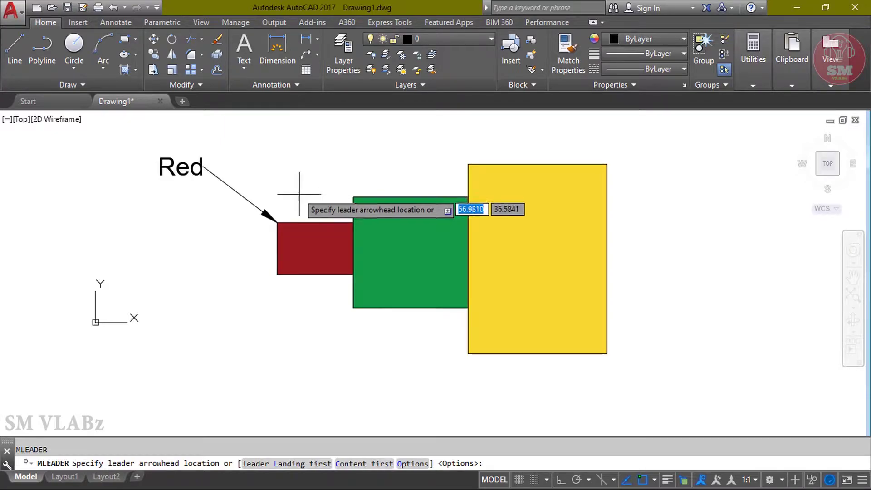
click(353, 197)
click(268, 135)
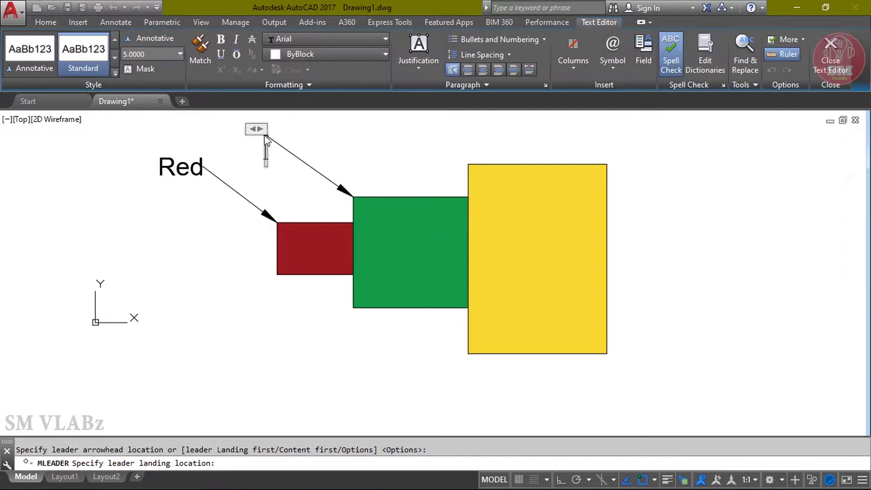
text(Green)
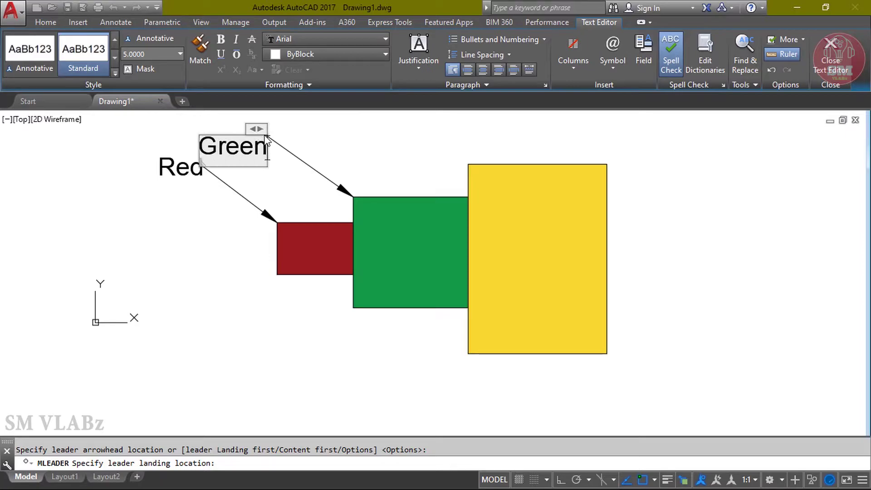
click(833, 67)
Step: Add a multileader labelled Yellow pointing to the yellow rectangle's top-left corner
text(ml)
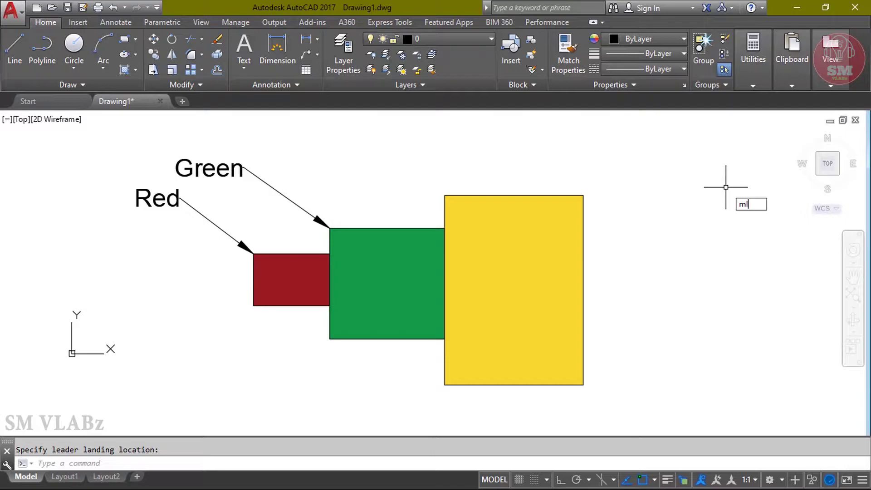
key(Return)
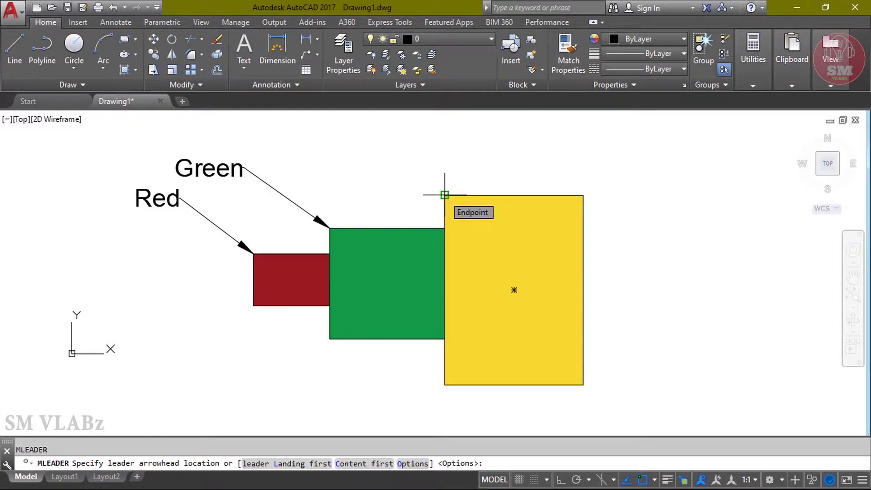
click(445, 195)
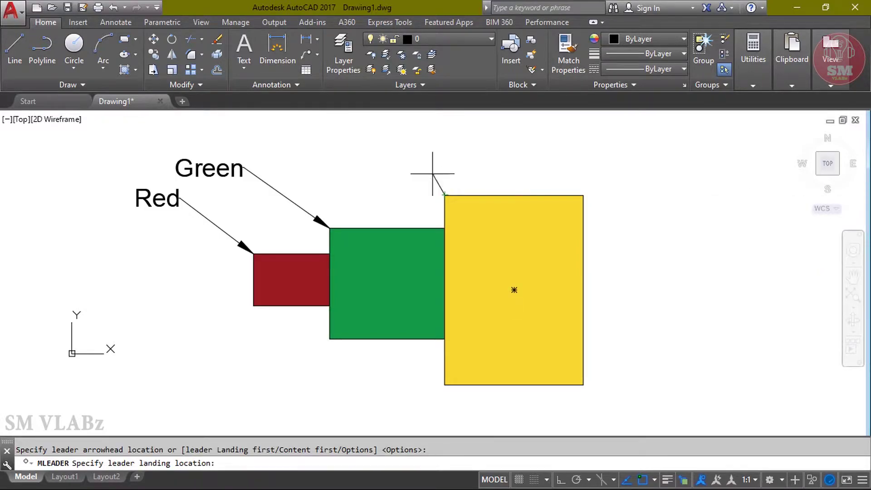
click(334, 120)
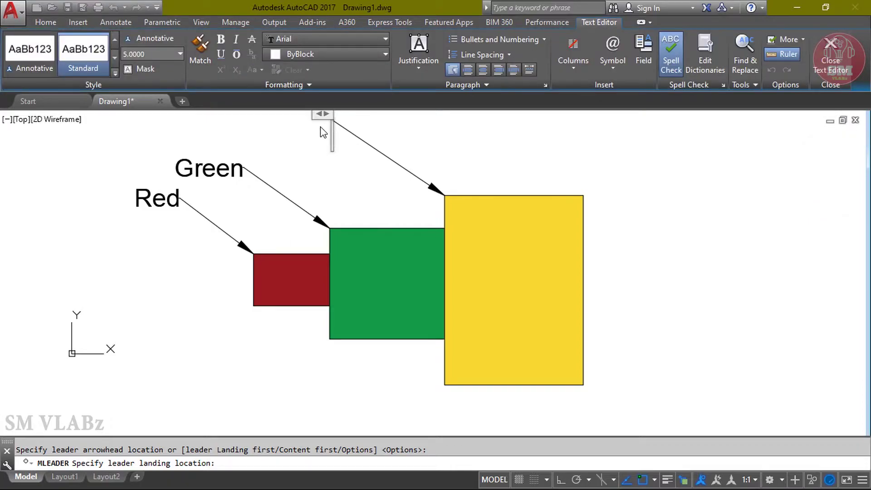
text(Yellow)
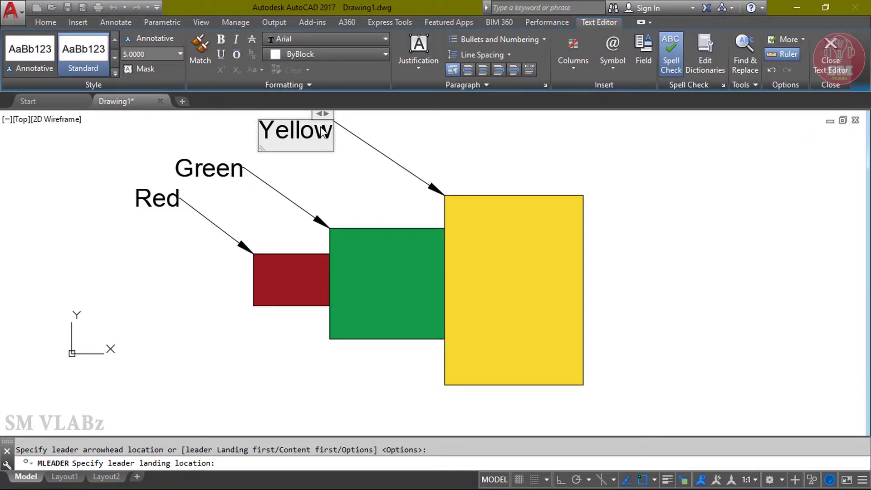
click(834, 67)
middle_click(724, 210)
middle_click(724, 210)
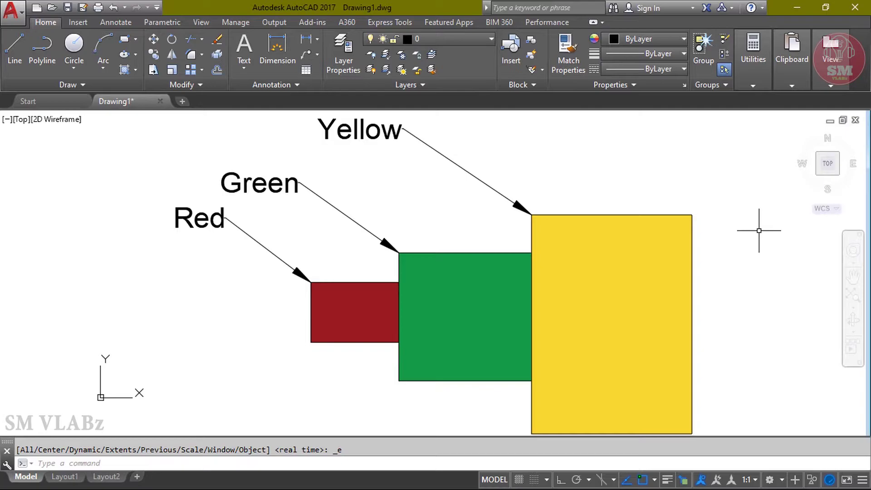
scroll(703, 238, down, 2)
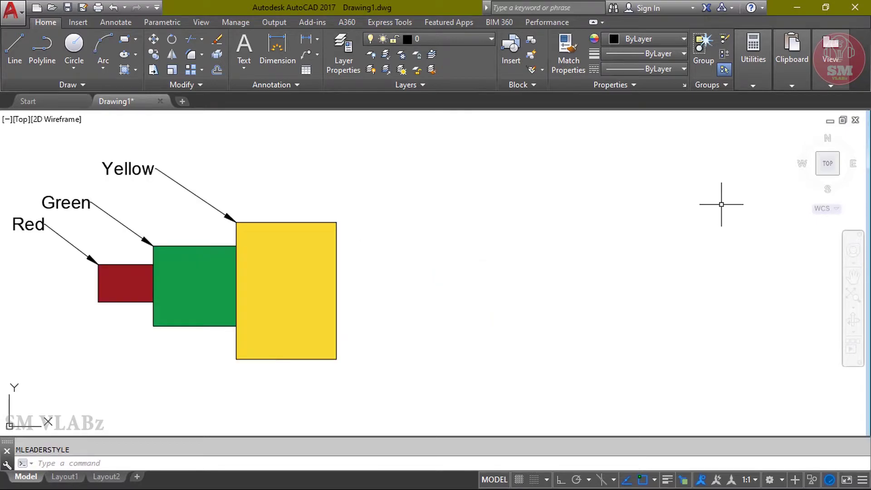
Step: Change the Standard multileader style's leader type to Spline and make it current
text(MLS)
key(Return)
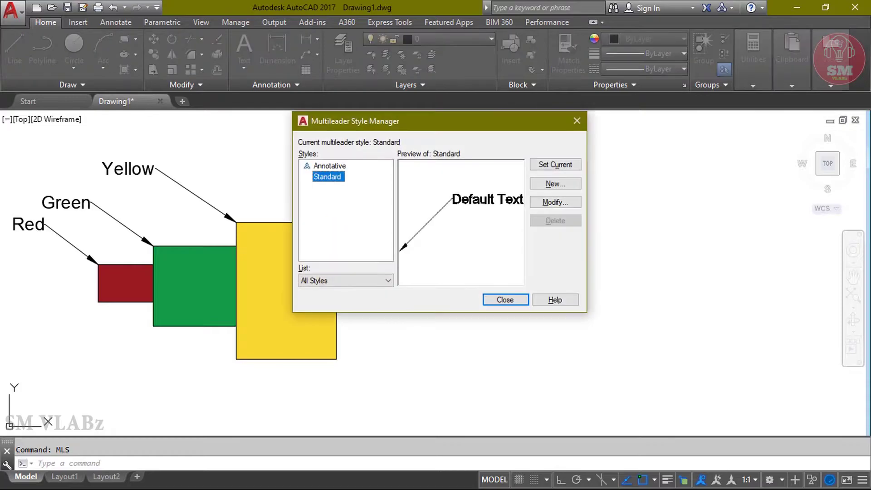
drag(536, 133, 749, 182)
click(775, 251)
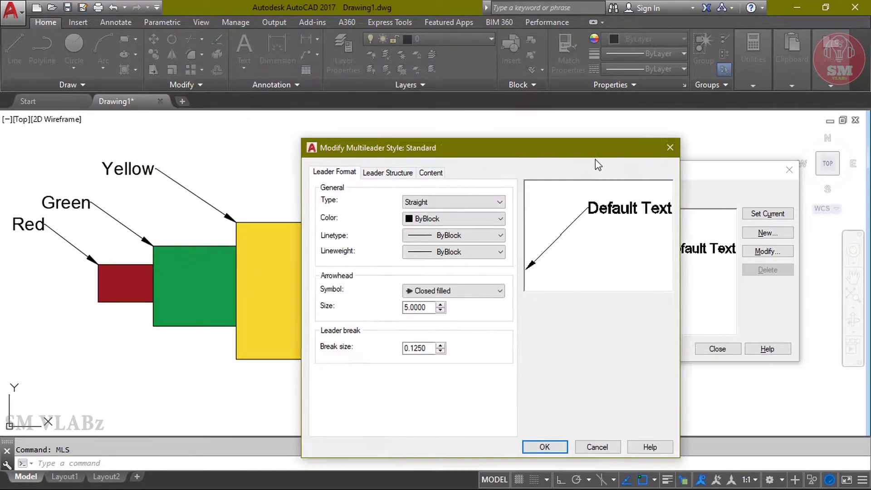
drag(413, 87, 733, 130)
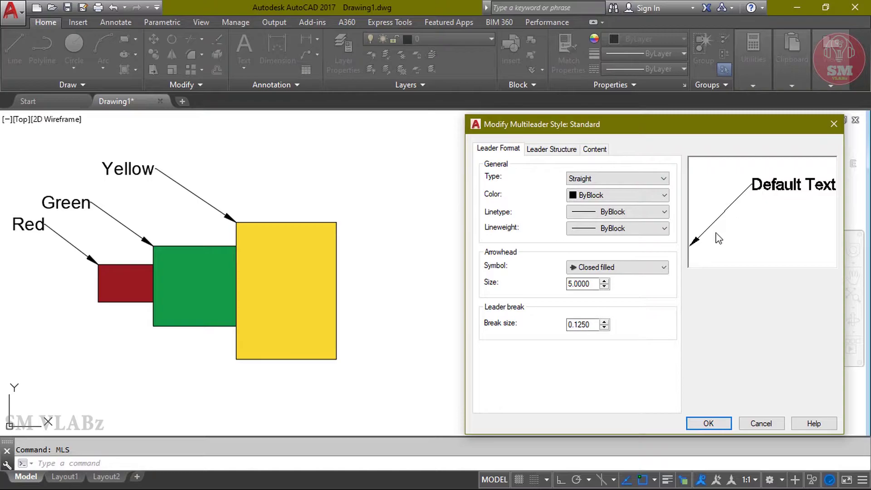
click(637, 183)
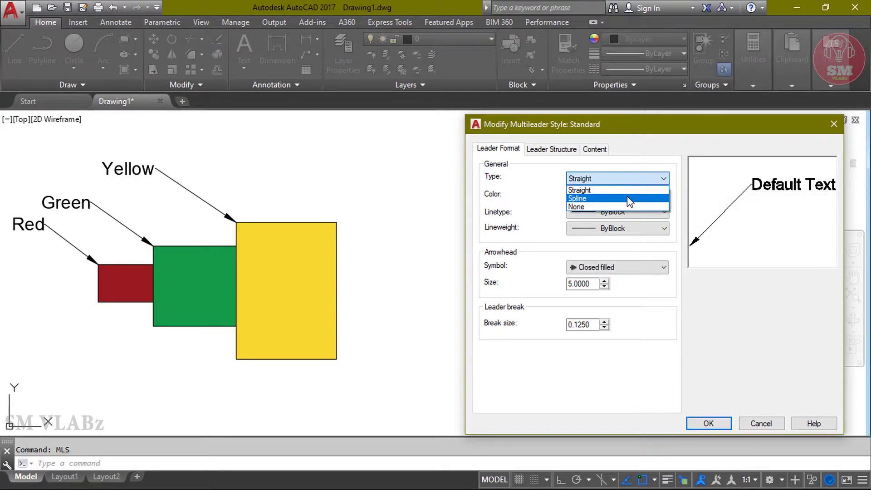
click(630, 200)
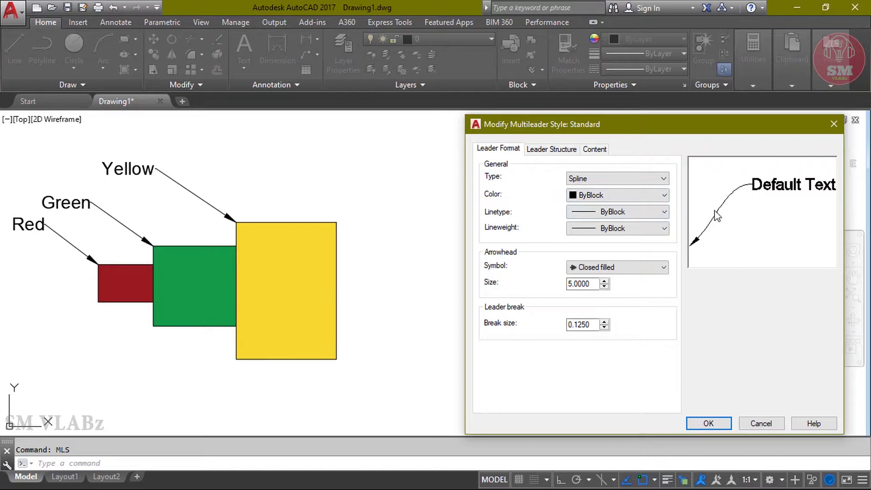
click(709, 424)
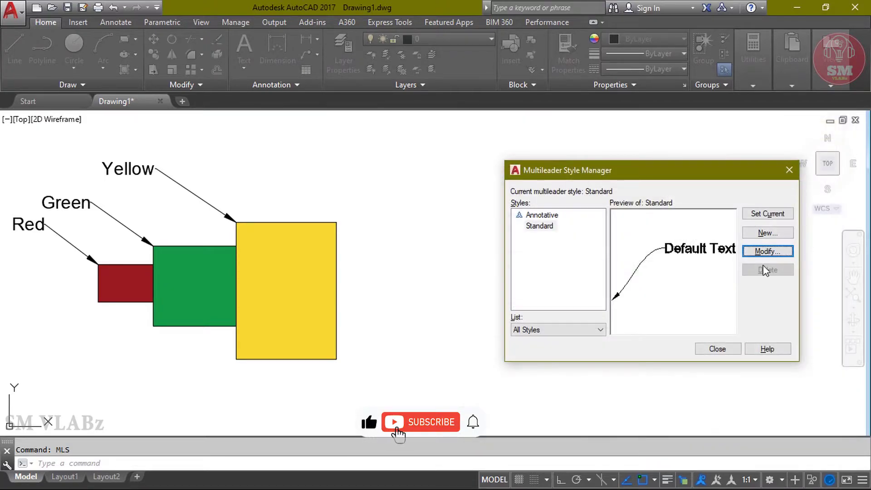
click(772, 214)
click(718, 348)
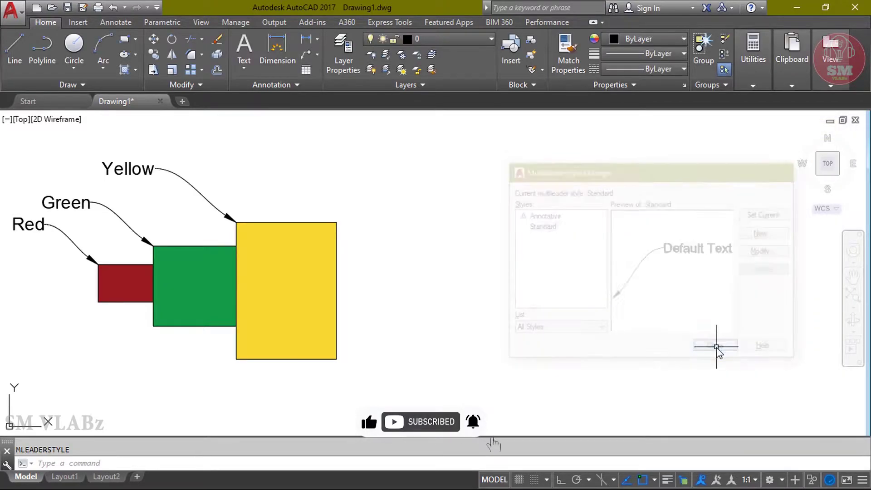
mouse_move(186, 229)
middle_down()
mouse_move(231, 247)
mouse_move(208, 226)
mouse_move(173, 228)
middle_up()
scroll(191, 263, up, 2)
scroll(192, 263, down, 2)
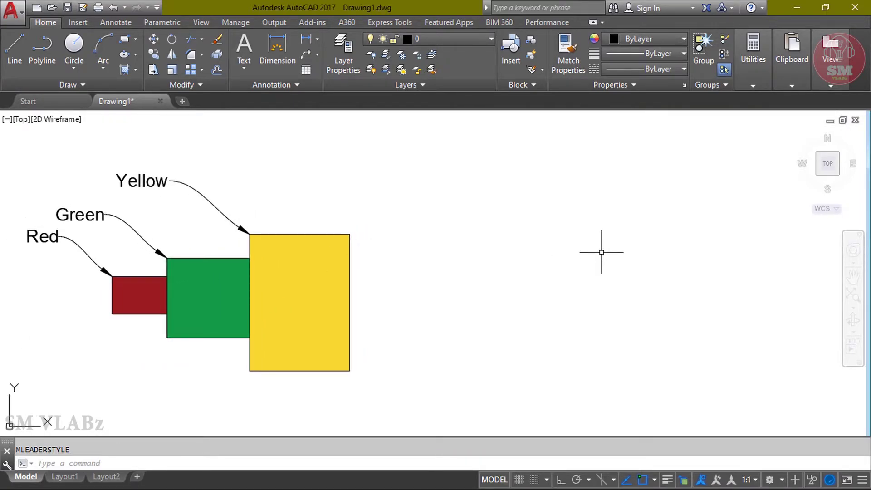
Step: Set the Standard style's leaders back to Straight and colour them Magenta
text(mls)
key(Return)
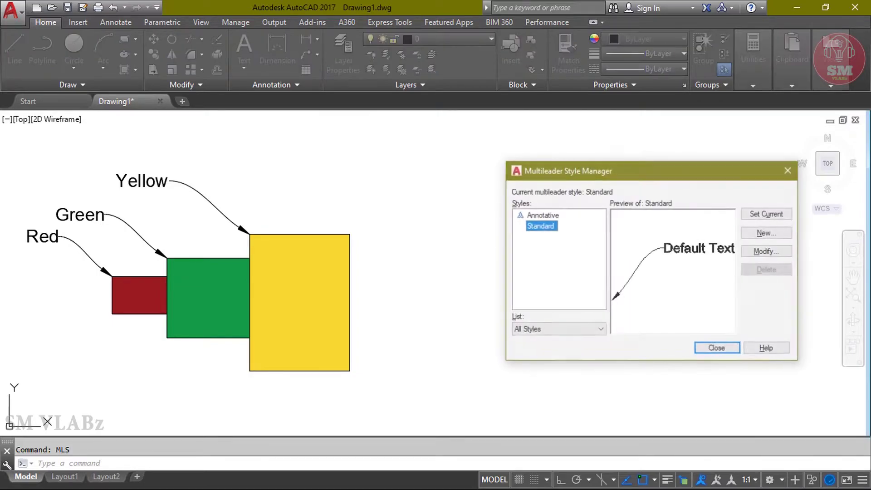
click(777, 250)
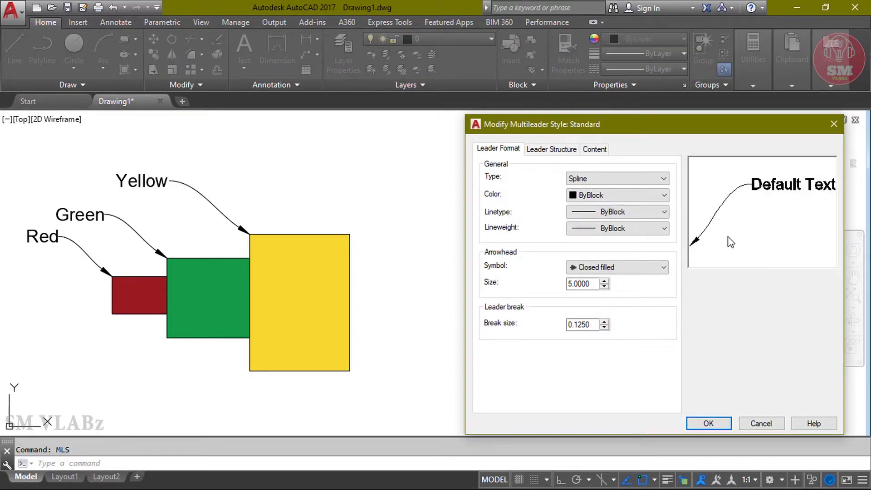
click(617, 183)
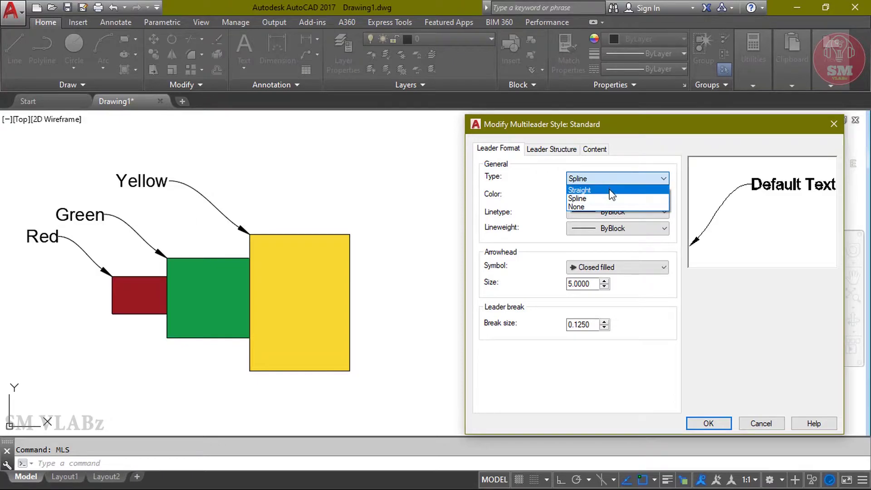
click(610, 190)
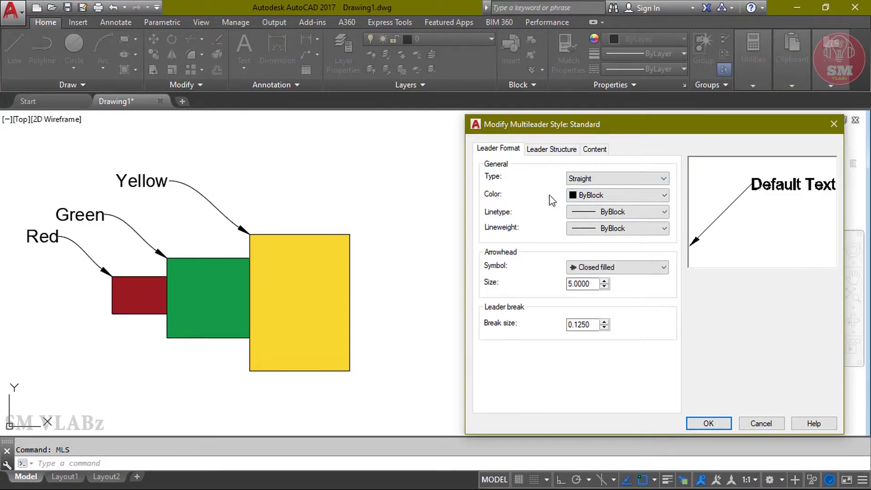
click(600, 196)
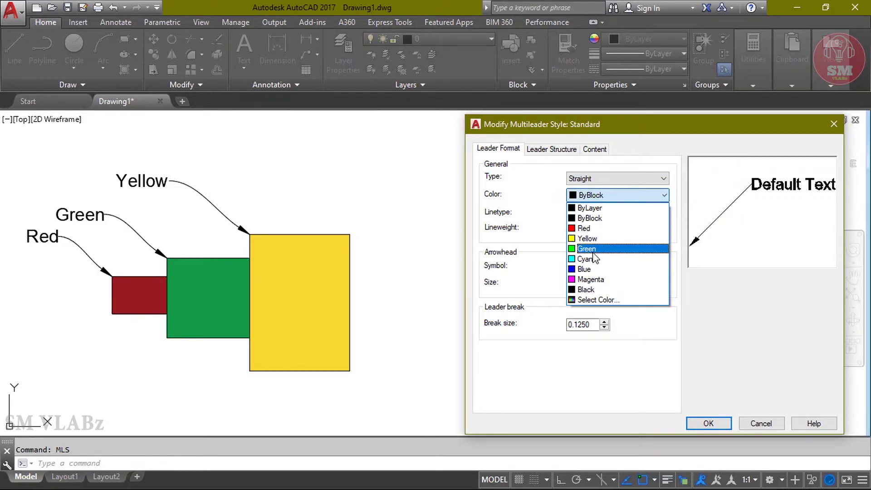
click(589, 279)
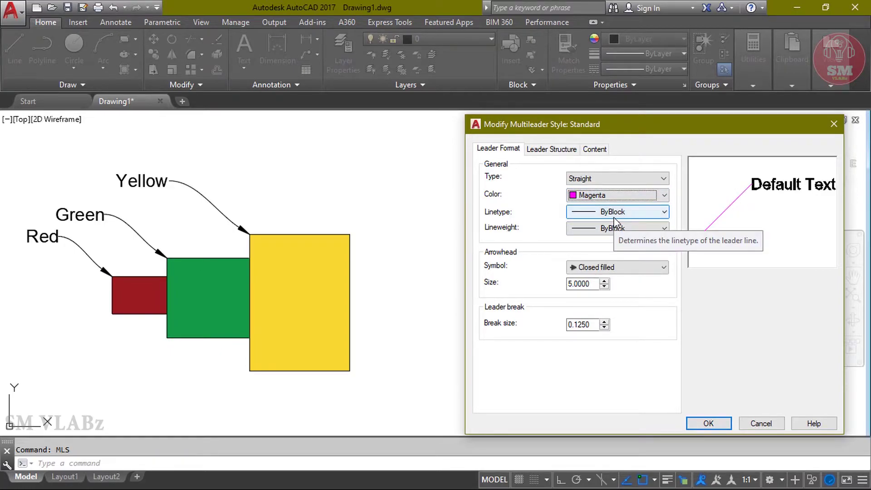
Step: Load the HIDDEN linetype and assign it to the leader lines
click(643, 209)
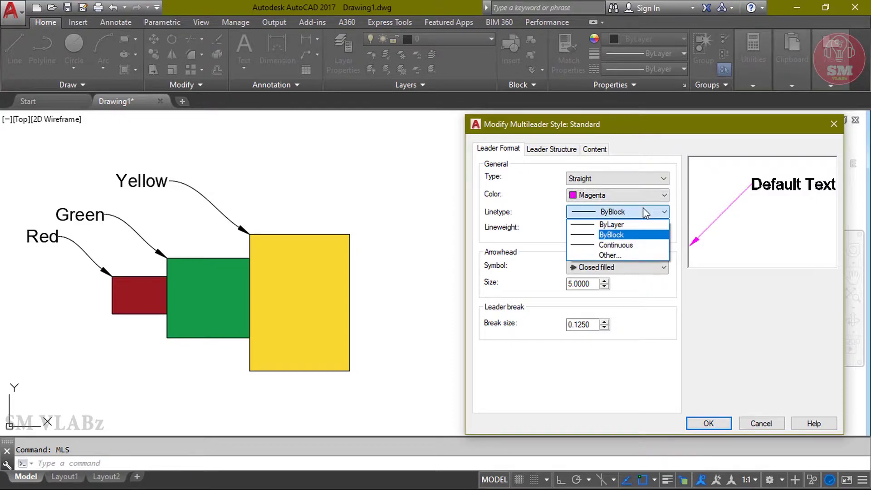
click(611, 258)
click(361, 303)
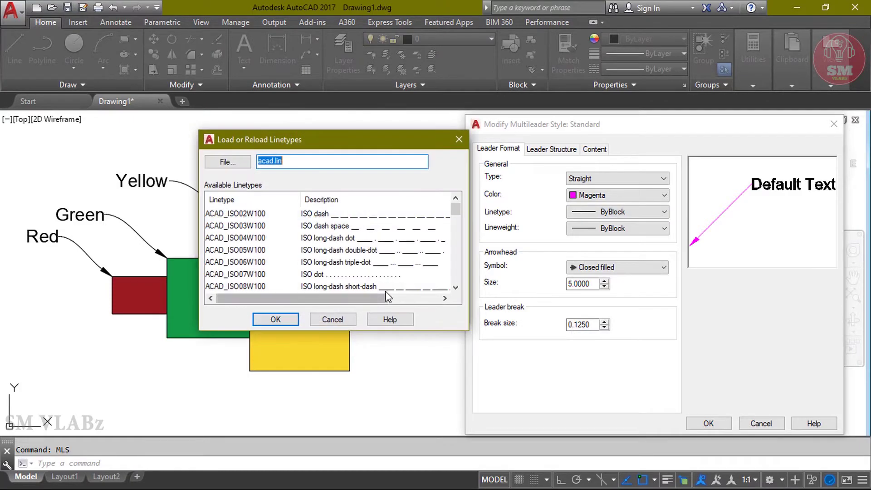
scroll(450, 265, down, 5)
scroll(449, 265, down, 4)
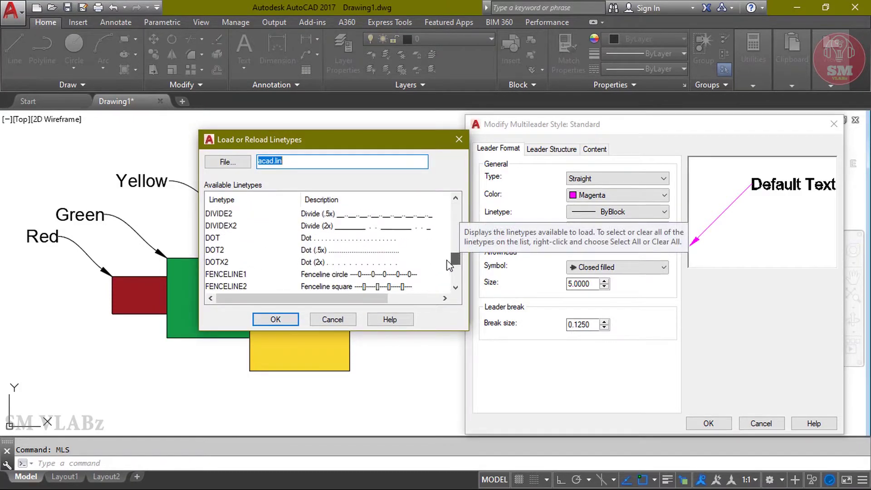
scroll(449, 266, down, 4)
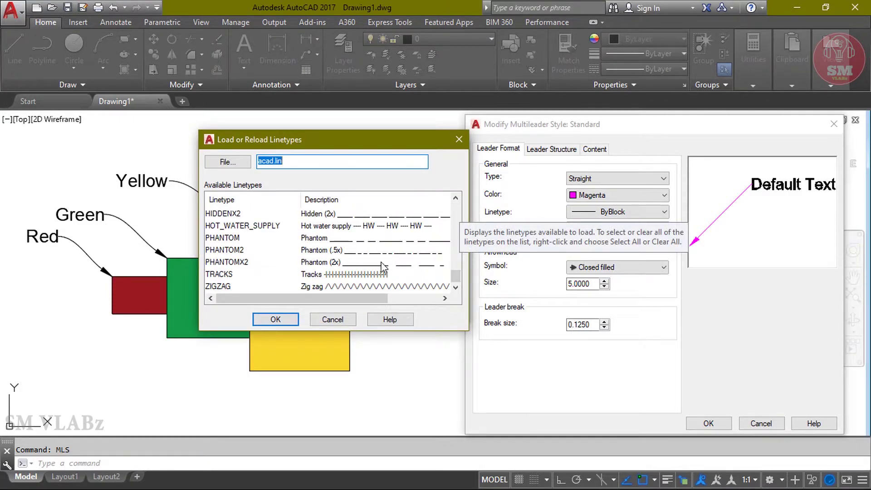
scroll(382, 268, up, 1)
scroll(383, 268, up, 1)
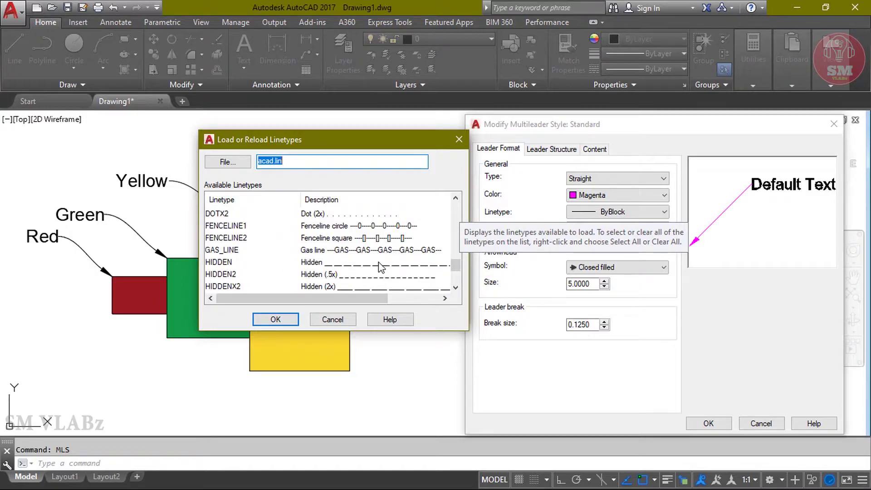
click(310, 263)
click(276, 320)
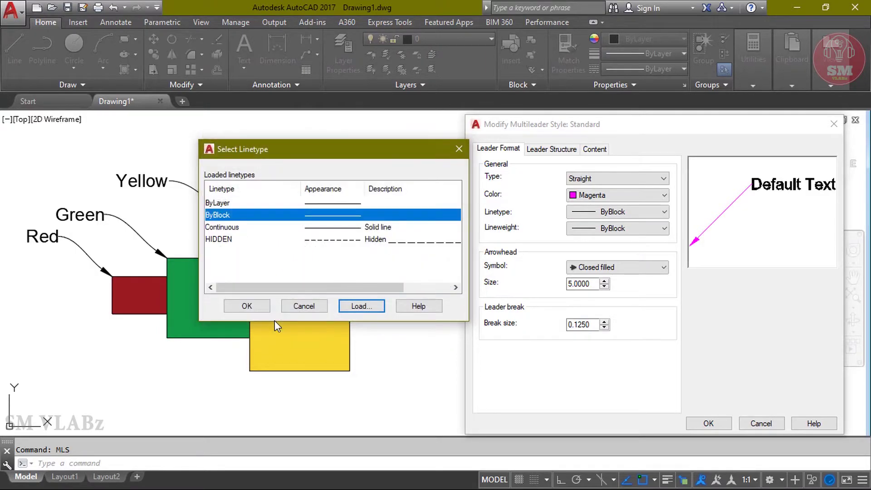
click(325, 240)
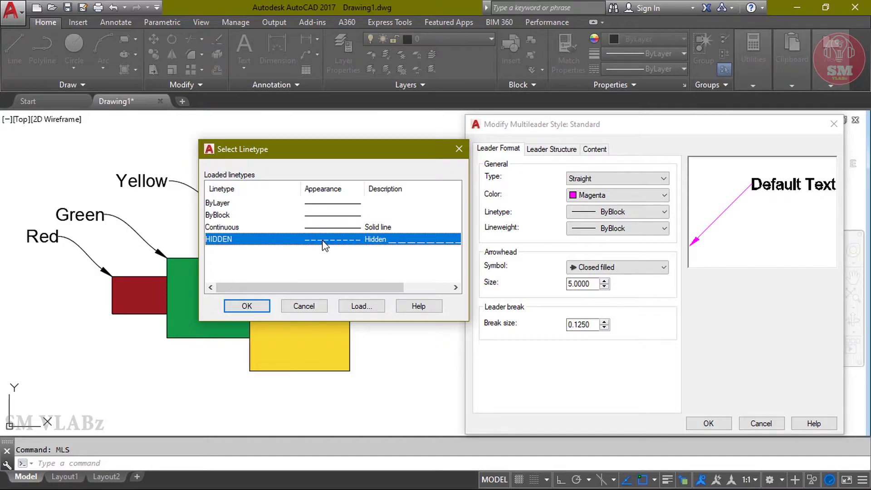
click(247, 306)
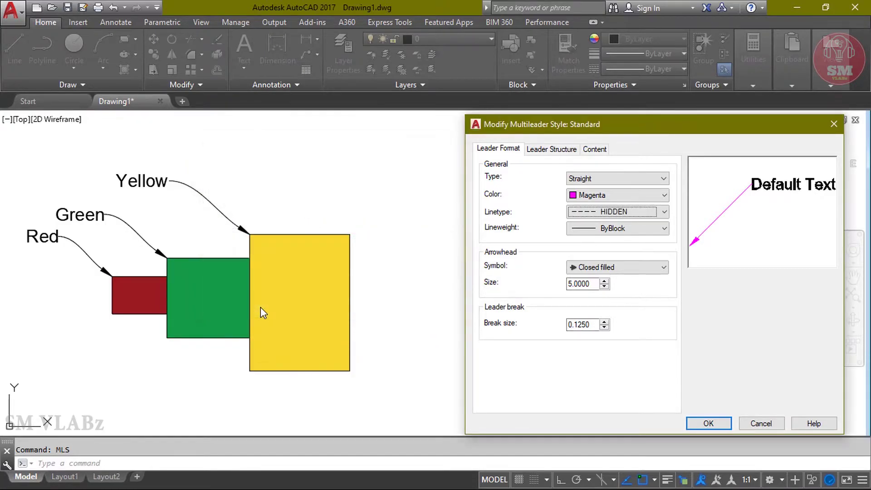
Step: Set the leader lineweight to 0.30 mm and save the Standard style
click(595, 228)
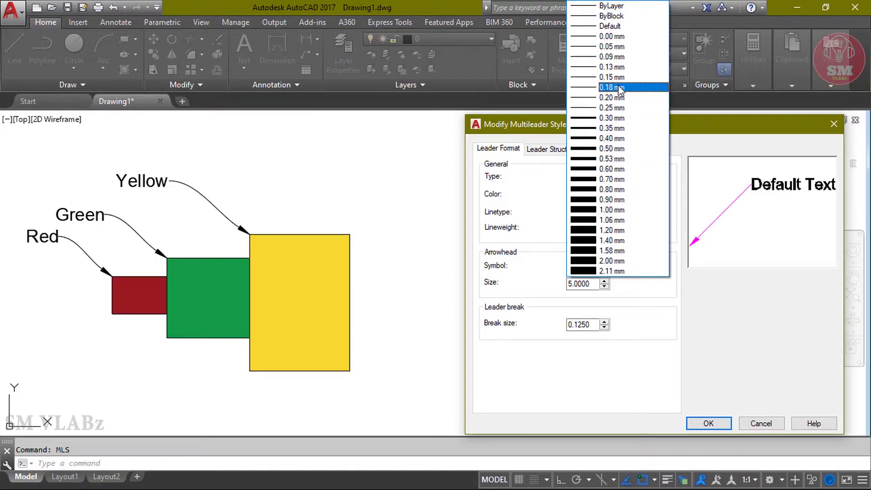
click(628, 118)
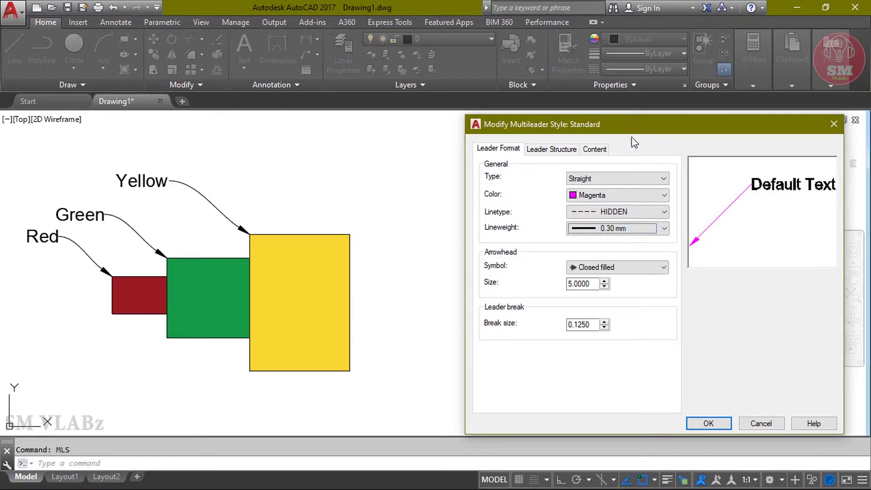
click(709, 424)
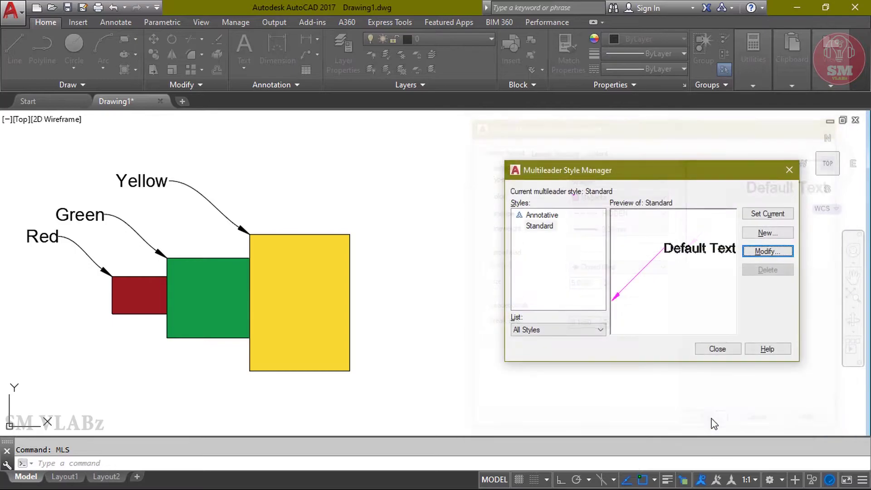
click(724, 349)
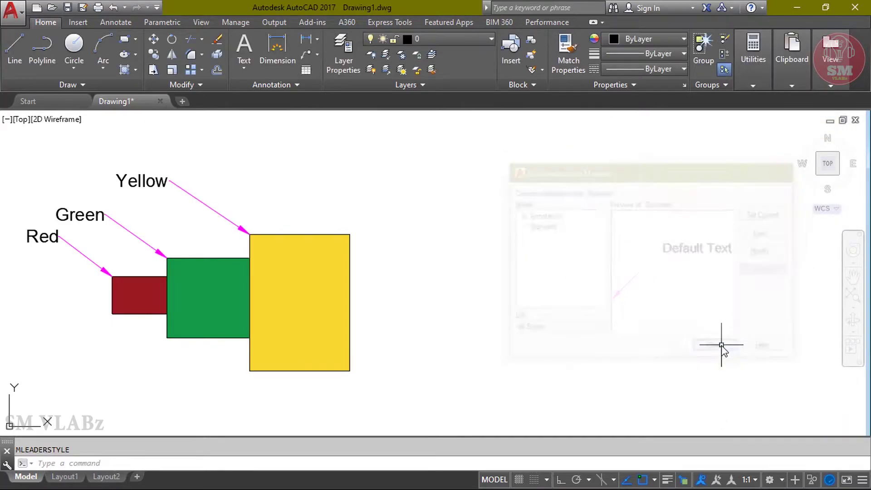
scroll(170, 257, up, 2)
scroll(170, 257, down, 2)
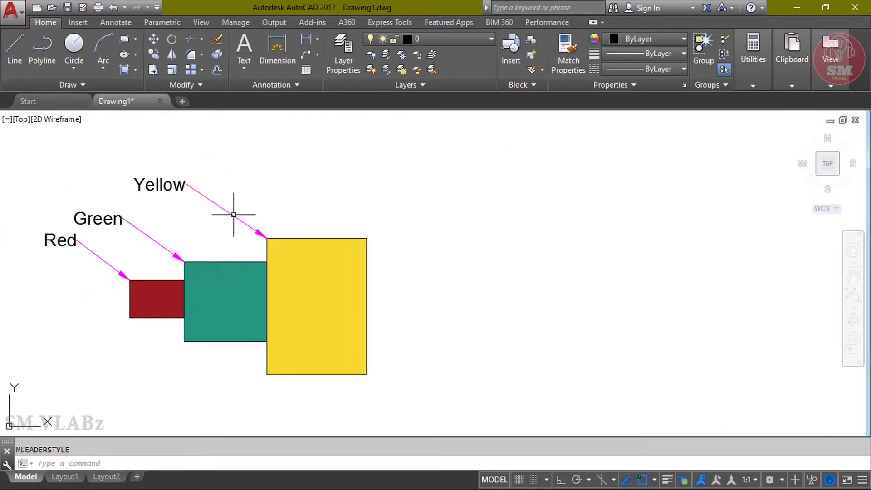
scroll(233, 200, up, 5)
scroll(211, 242, up, 2)
scroll(212, 242, down, 2)
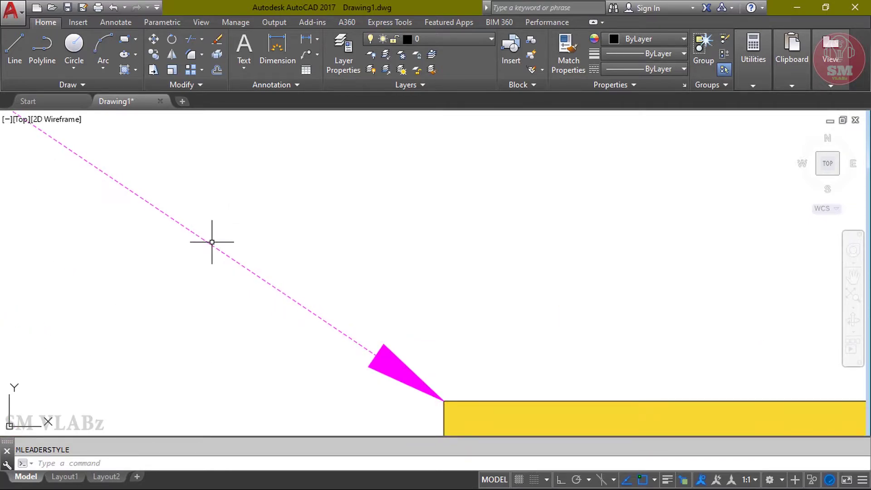
scroll(276, 296, down, 3)
Step: Toggle the lineweight display on the status bar to show the thicker leaders
click(668, 480)
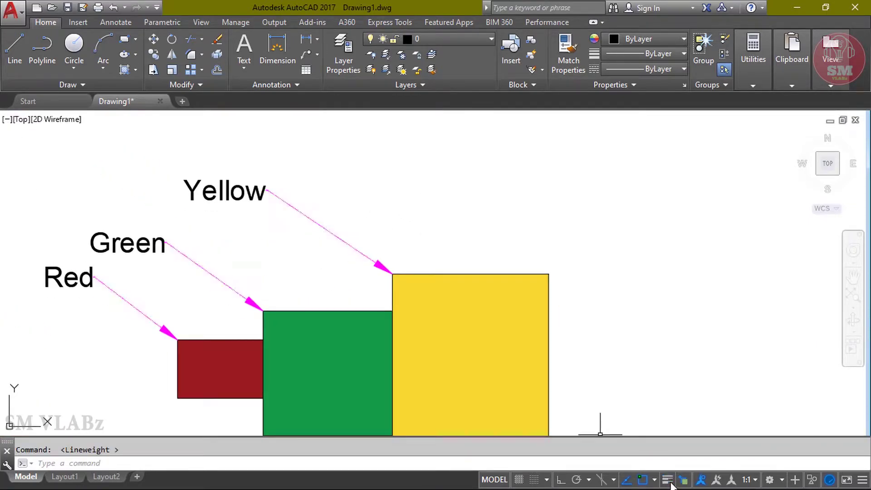
click(669, 480)
click(670, 482)
click(671, 482)
middle_click(473, 267)
middle_click(473, 267)
Step: Set the Standard multileader style's arrowhead to Closed blank at size 10
text(mls)
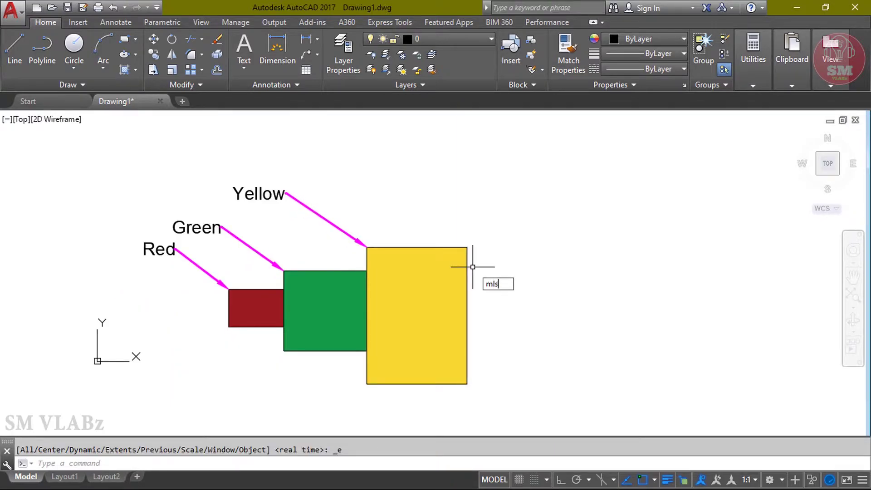
key(Return)
click(784, 254)
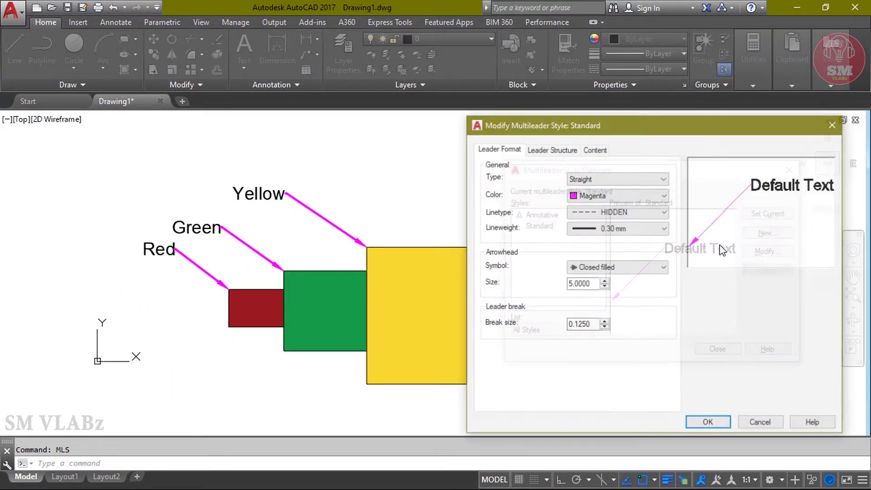
click(597, 270)
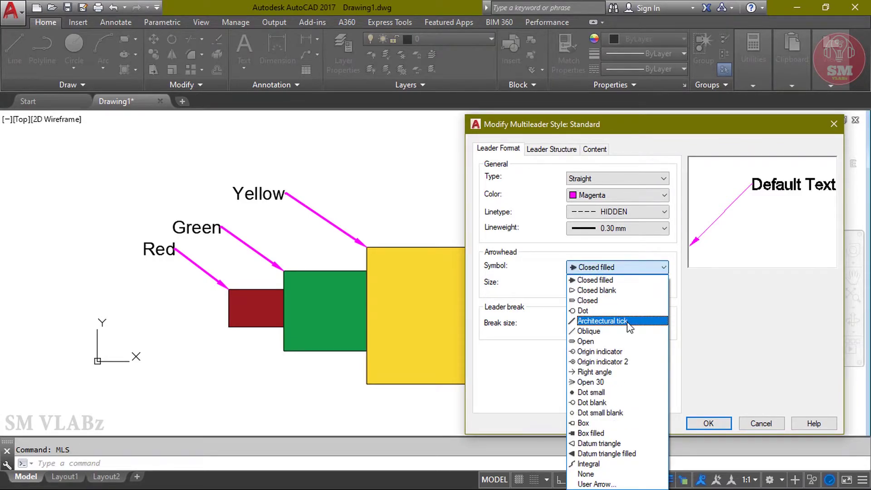
click(588, 291)
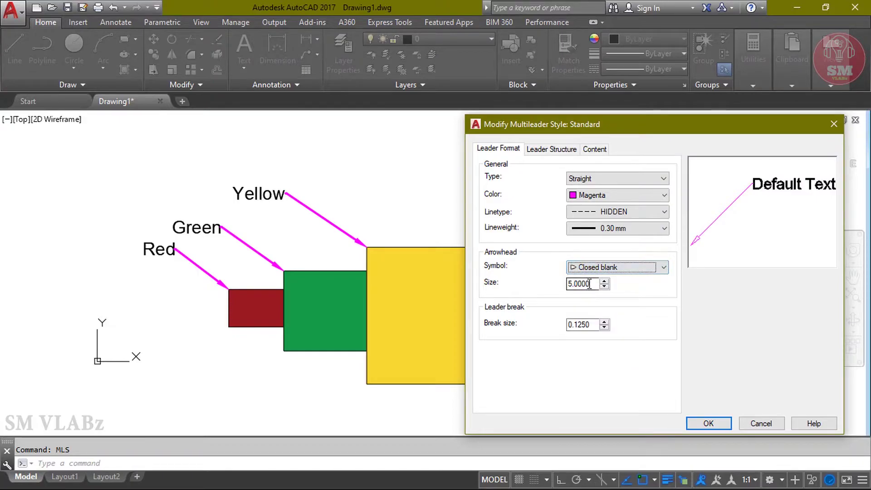
drag(595, 285, 538, 288)
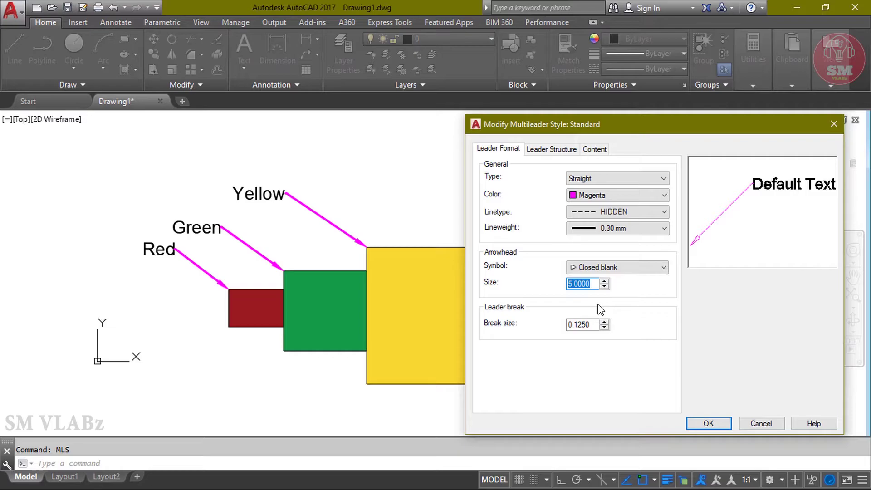
text(10)
click(709, 424)
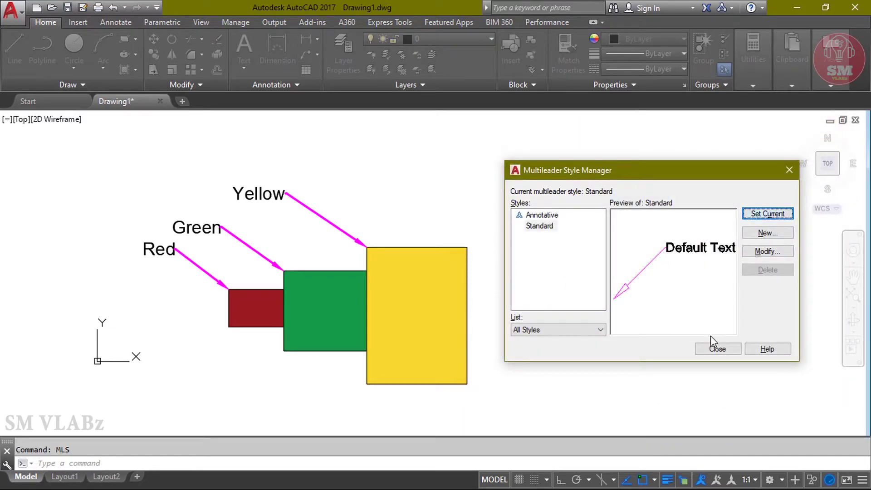
click(713, 344)
Step: Recentre the rectangles and reopen the Multileader Style Manager
scroll(277, 263, up, 2)
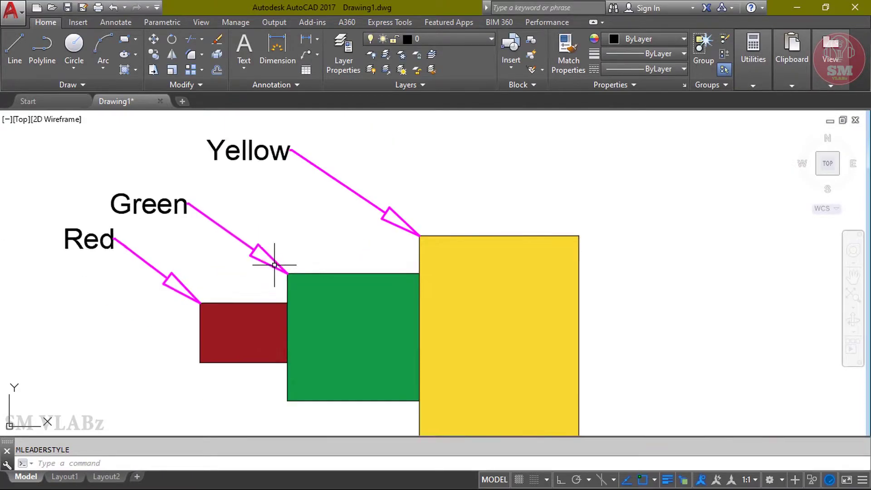
scroll(275, 264, down, 2)
middle_drag(546, 240, 531, 228)
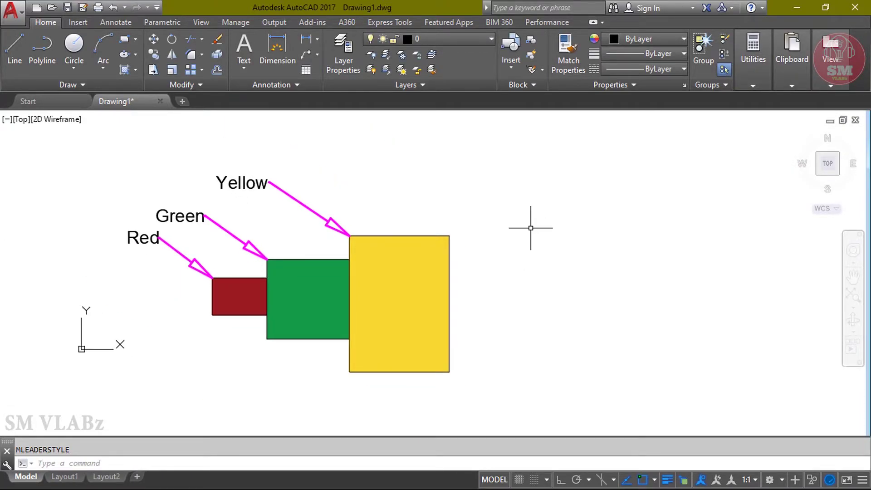
text(m)
text(s)
key(Return)
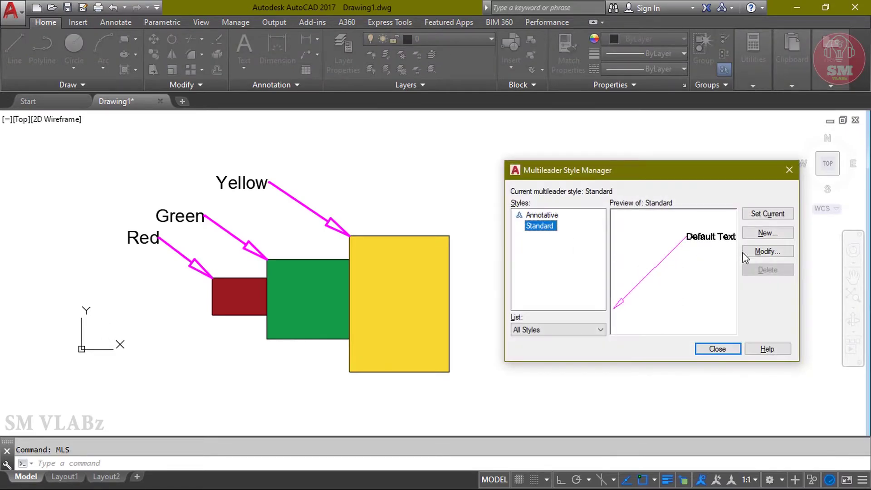
Step: On Standard's Content settings, try SM as default text, then revert it to Default Text
click(757, 253)
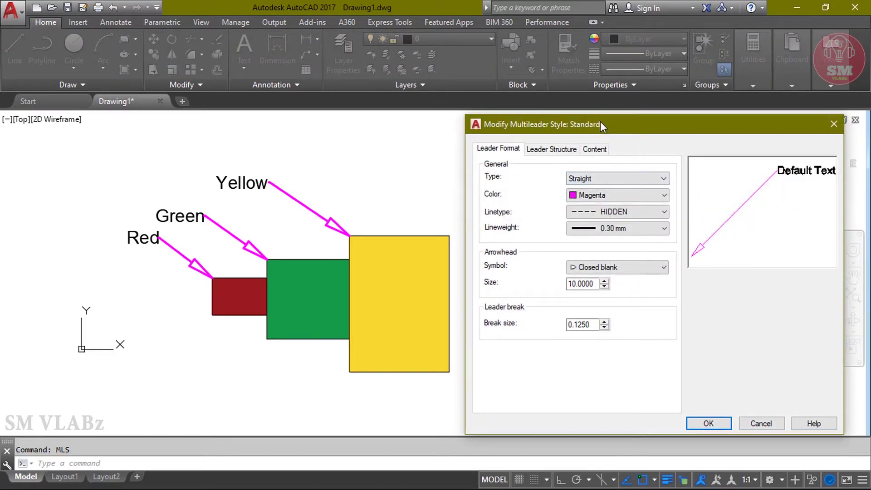
click(594, 152)
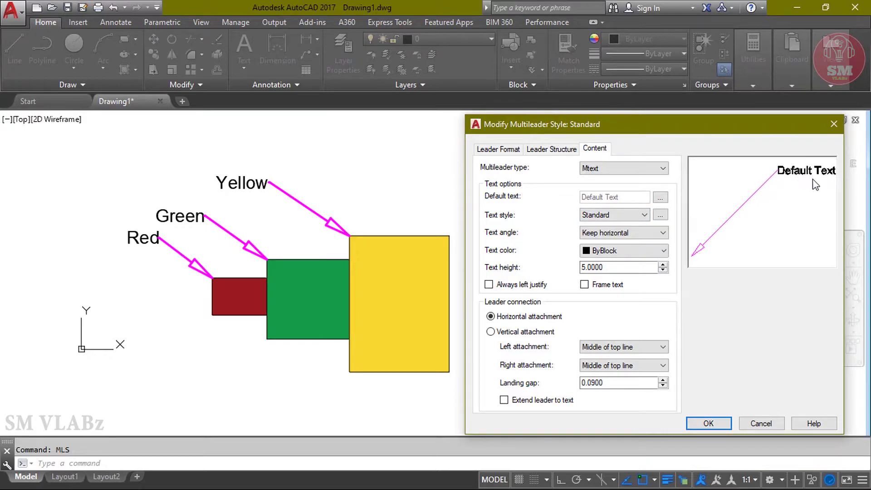
click(661, 198)
text(SM)
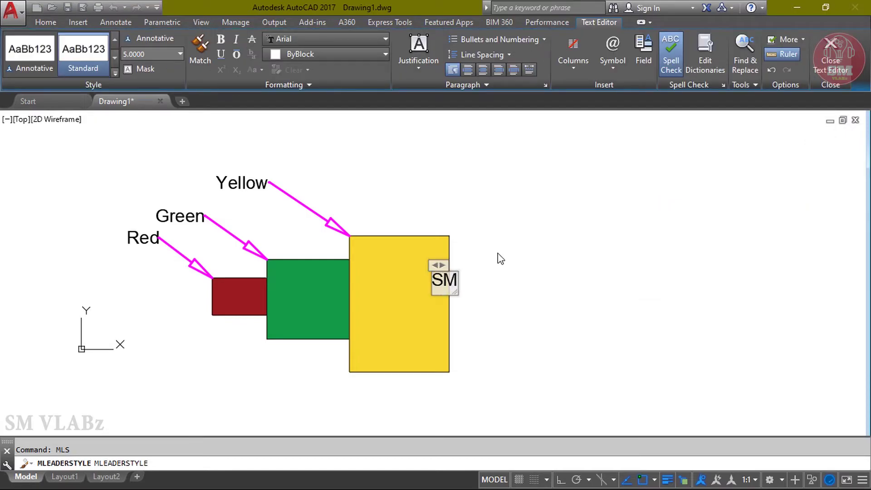
click(822, 59)
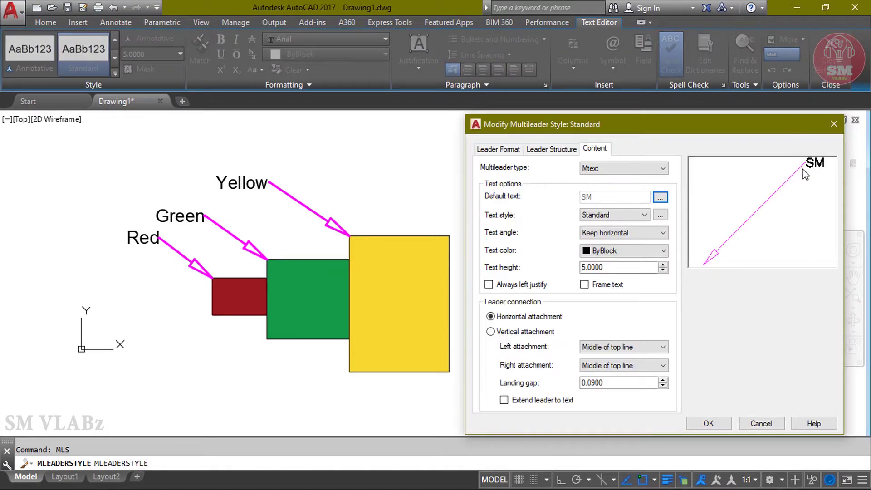
click(661, 197)
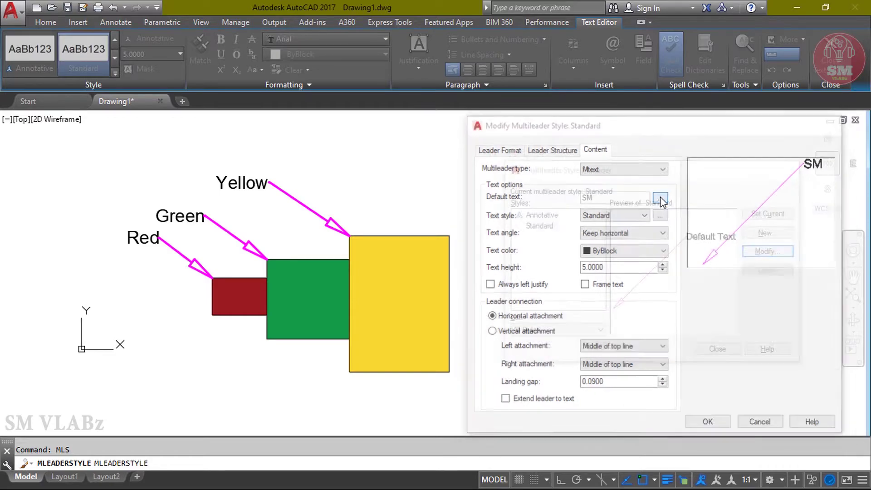
key(Delete)
key(Delete)
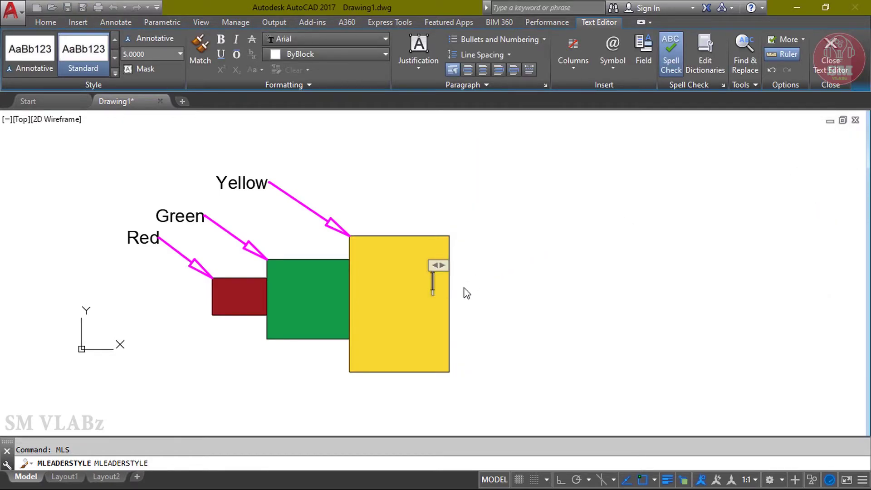
click(838, 56)
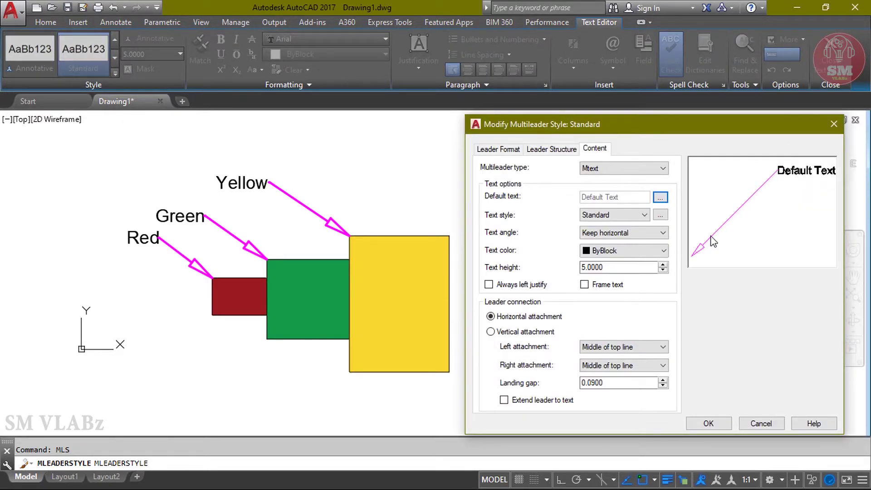
Step: Change the Standard text style's font to Times New Roman and apply it
click(659, 215)
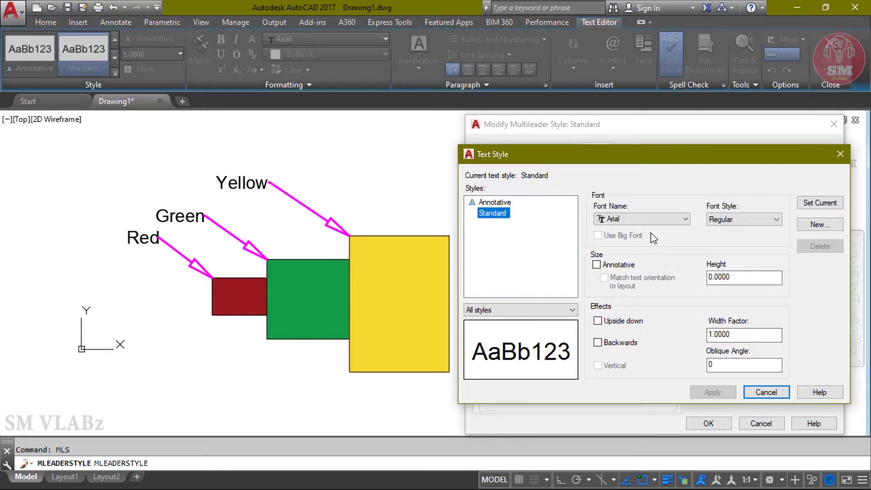
click(741, 222)
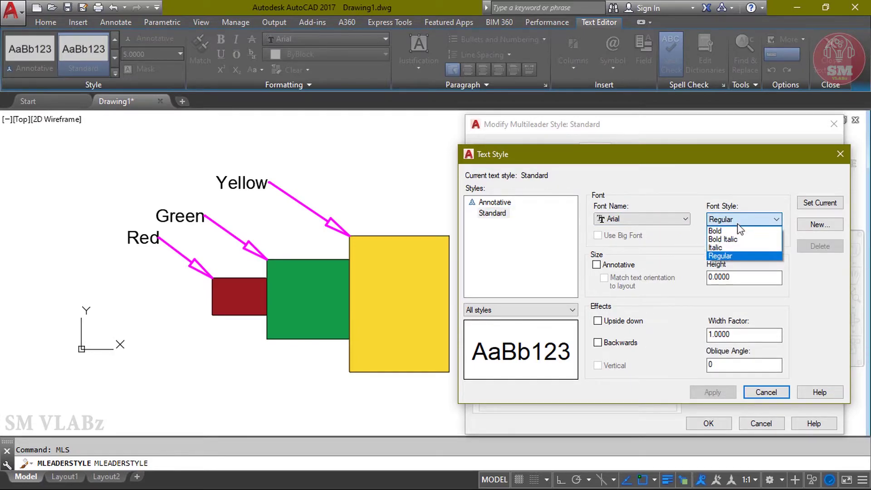
click(741, 219)
click(634, 219)
scroll(654, 340, down, 2)
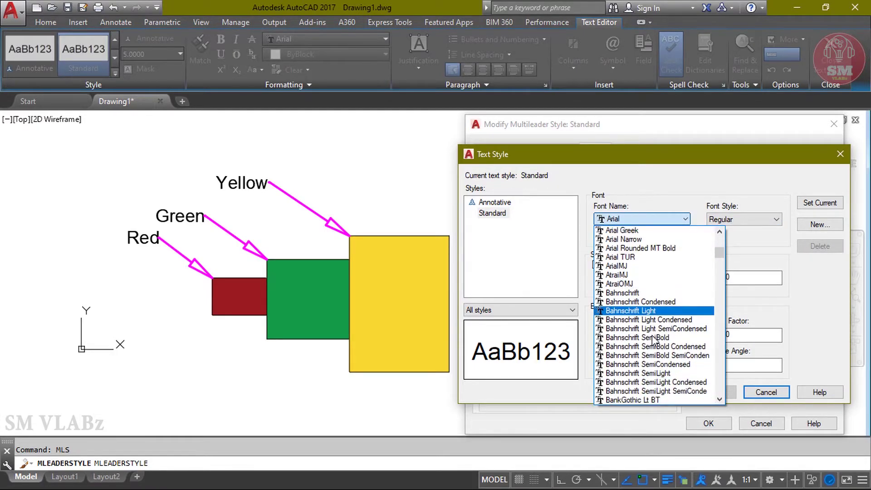
scroll(654, 341, down, 4)
scroll(658, 336, down, 8)
scroll(708, 309, up, 6)
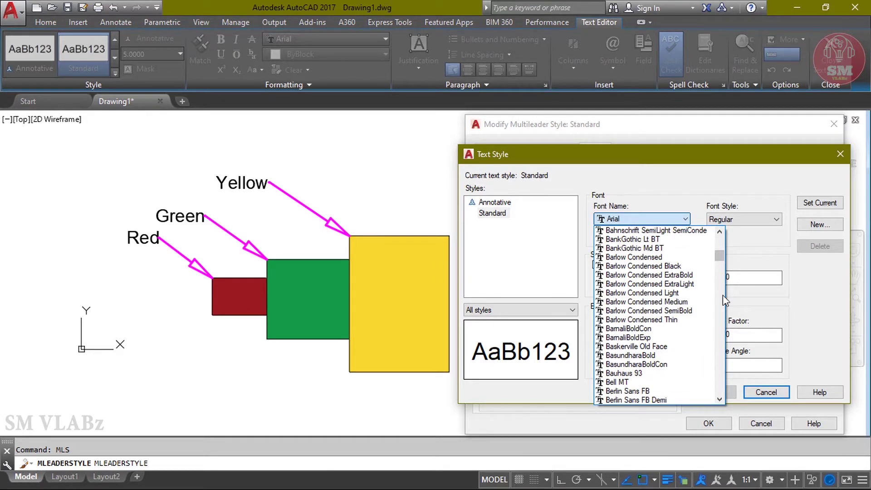
scroll(723, 295, down, 15)
click(666, 335)
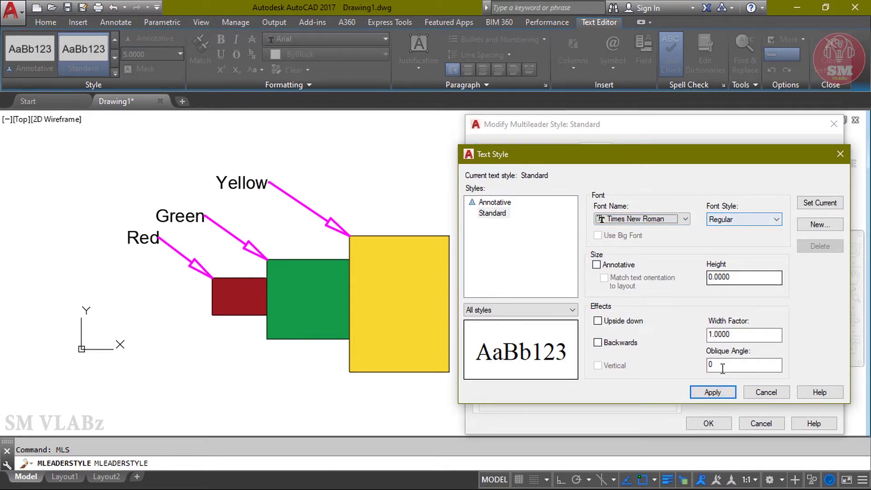
click(713, 393)
click(767, 393)
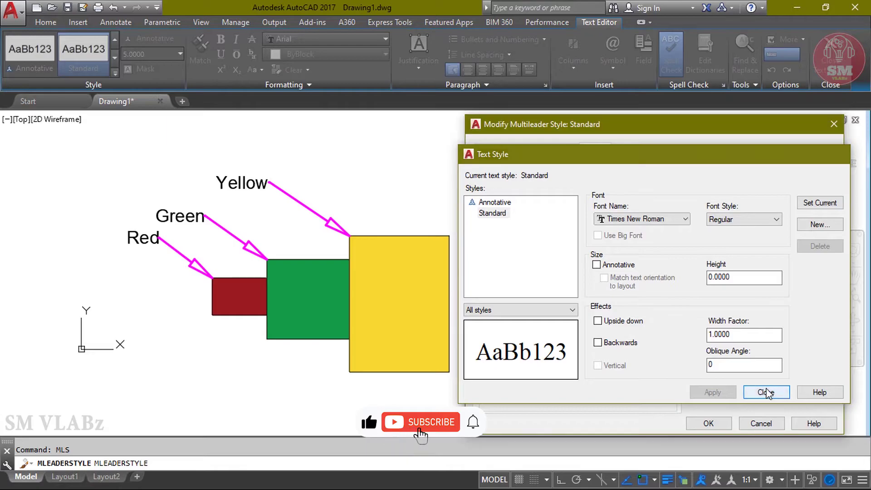
Step: Confirm the multileader style changes and close the Multileader Style Manager
click(708, 423)
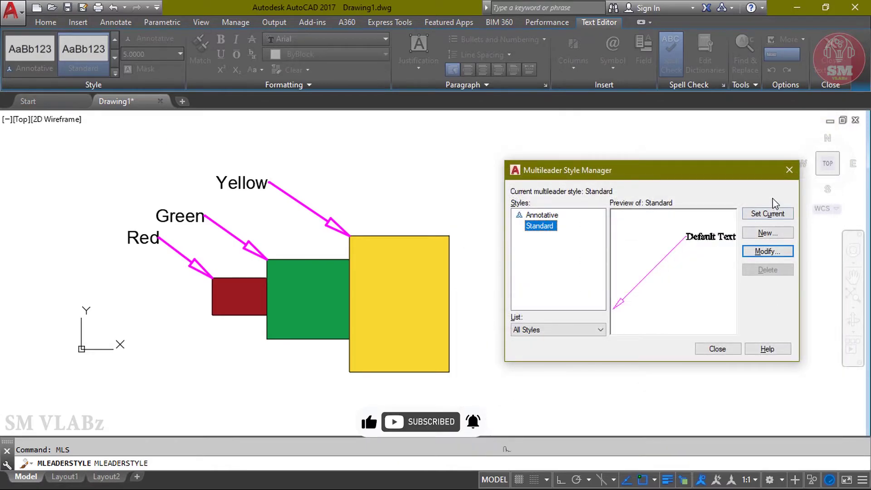
click(721, 349)
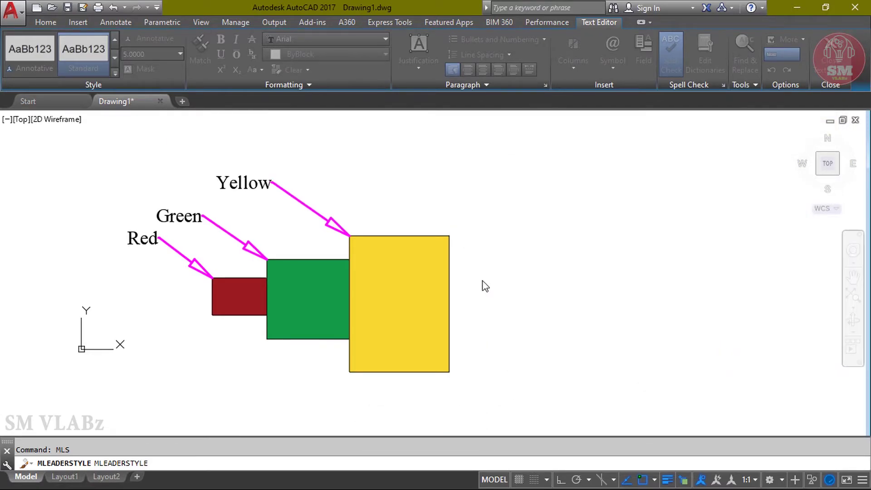
scroll(562, 244, up, 2)
scroll(562, 245, down, 4)
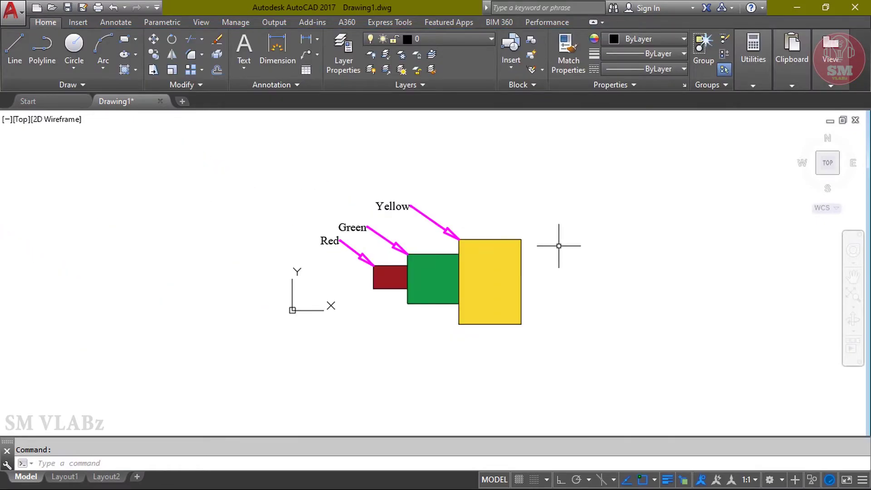
scroll(561, 244, up, 2)
Step: Give Standard's leader text a blue colour, height 10, and a frame
text(mls)
key(Return)
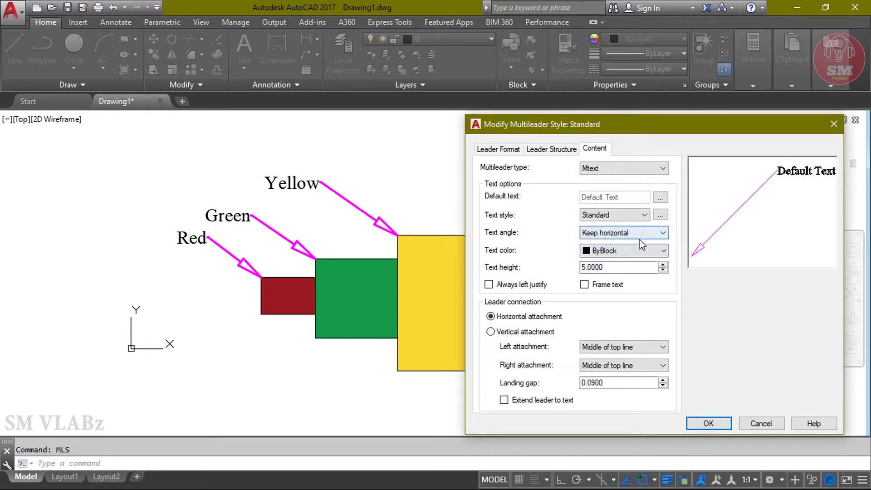
click(610, 250)
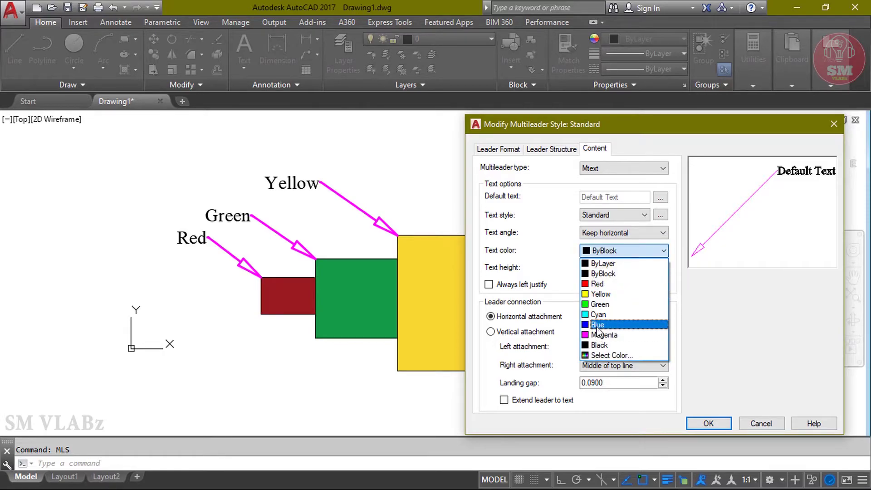
click(598, 325)
drag(611, 267, 566, 265)
text(10)
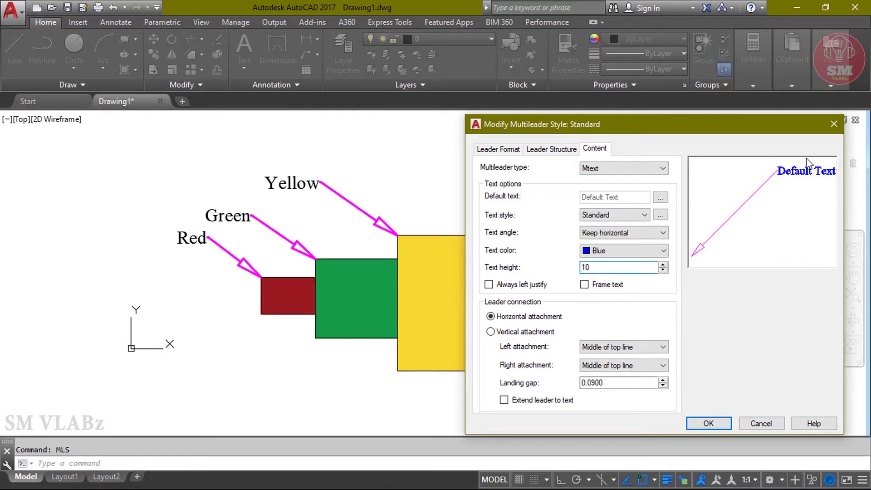
click(586, 285)
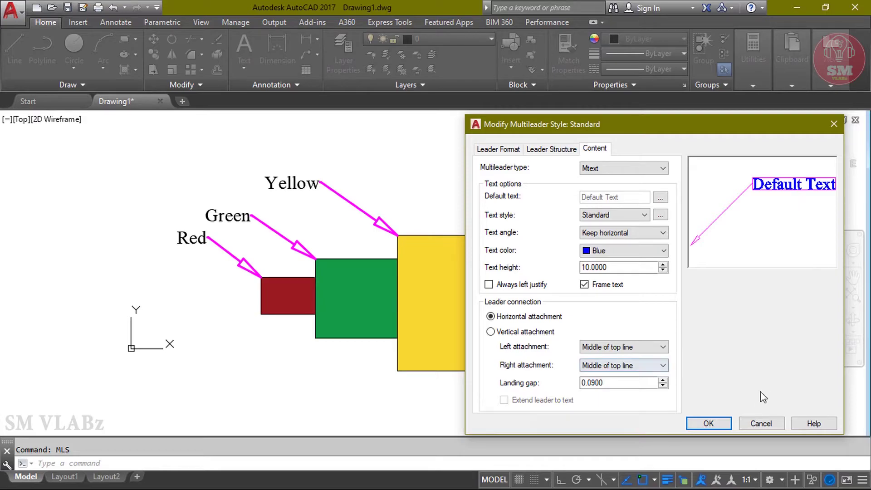
click(717, 426)
Step: Make Standard the current multileader style, then reopen it for modification
click(767, 213)
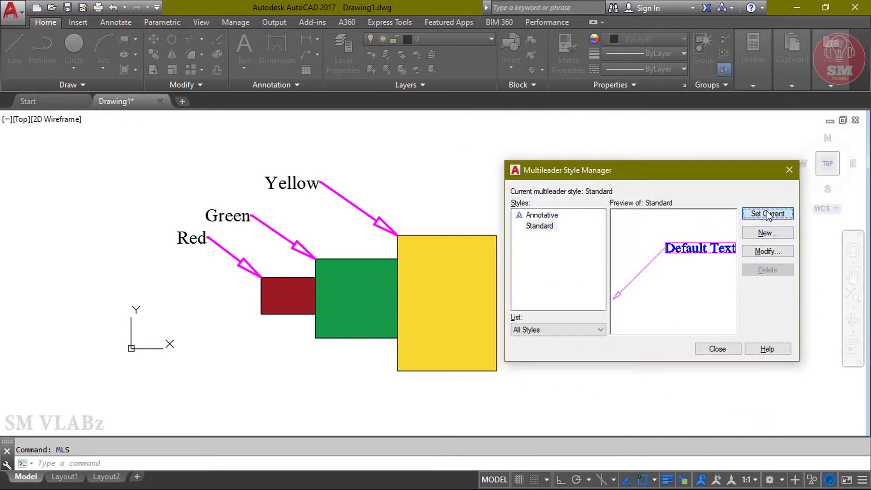
click(717, 349)
scroll(307, 275, up, 4)
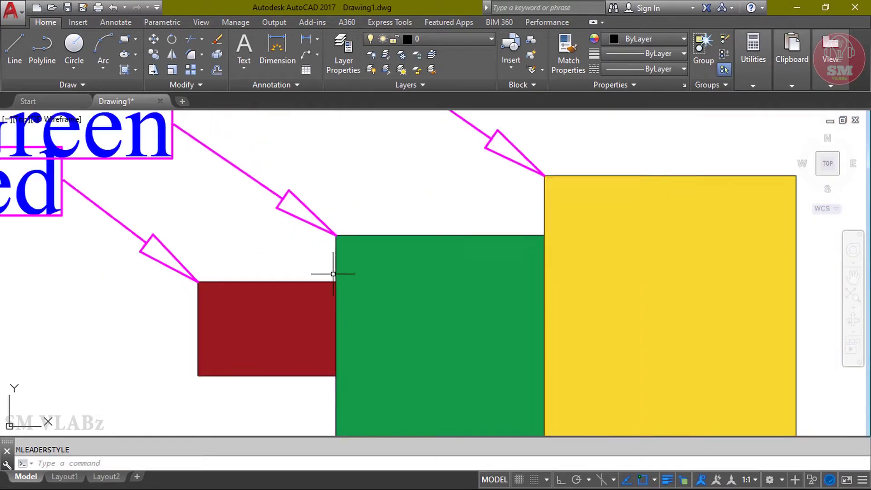
scroll(554, 299, down, 2)
text(mls)
key(Return)
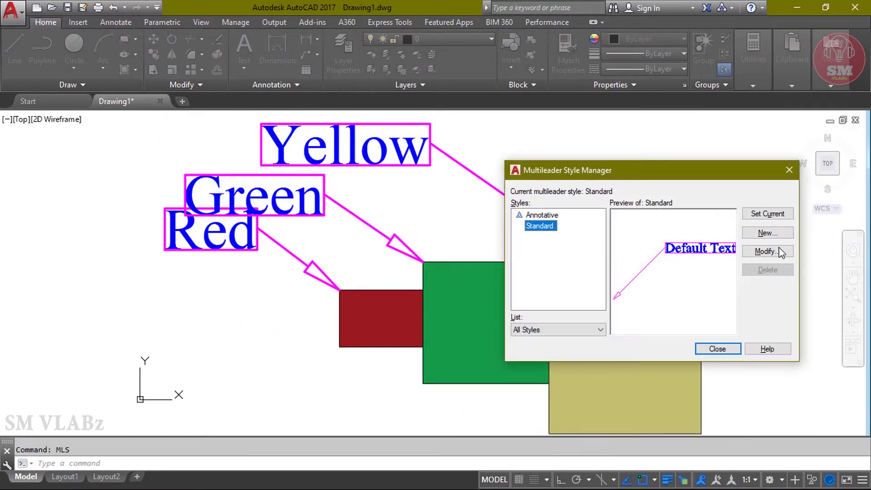
click(767, 251)
Step: Remove the text frame and attach leaders vertically with bottom Underline and center
click(596, 287)
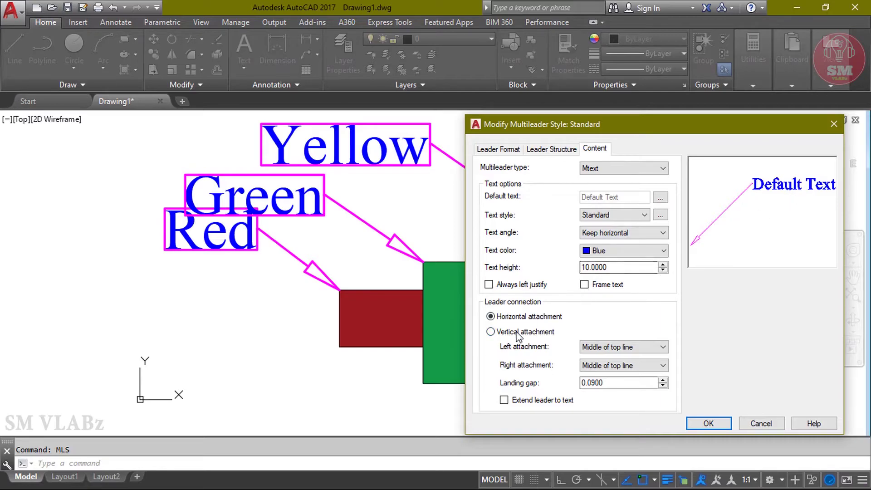
click(495, 332)
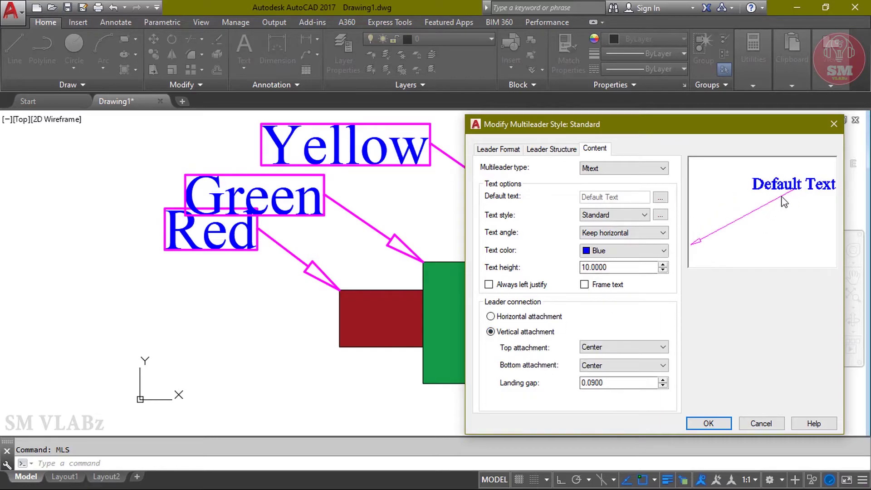
click(619, 367)
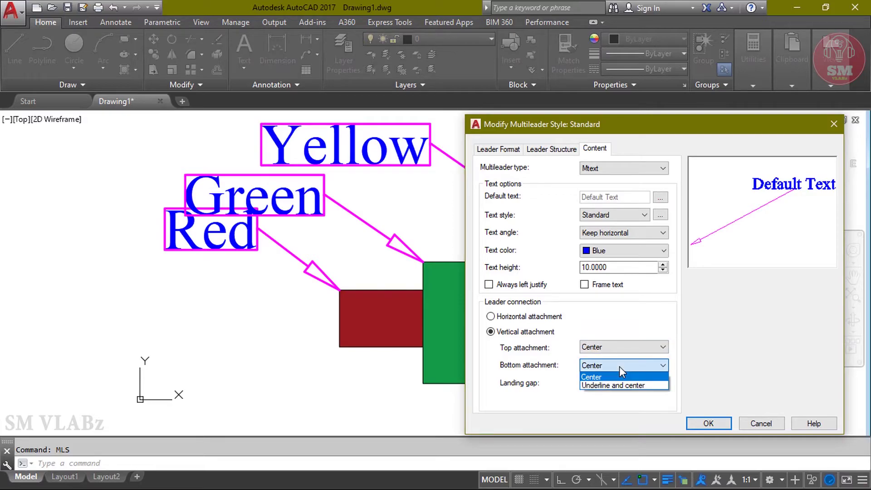
click(604, 385)
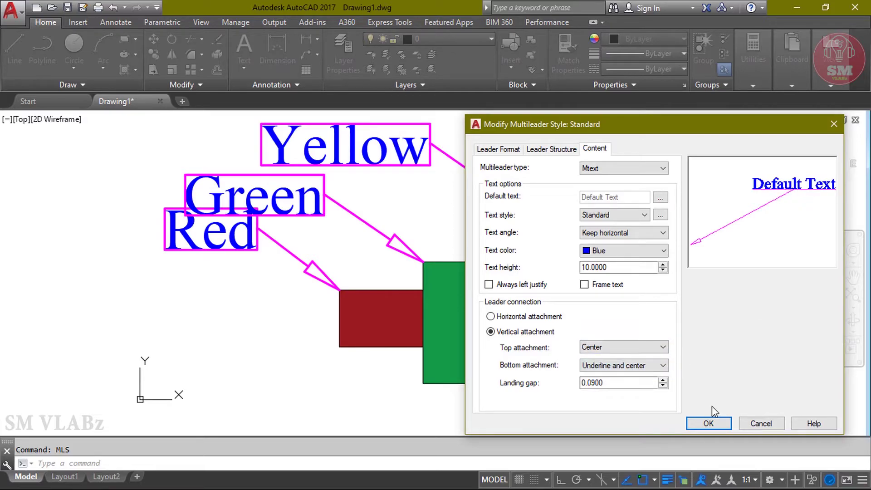
click(710, 424)
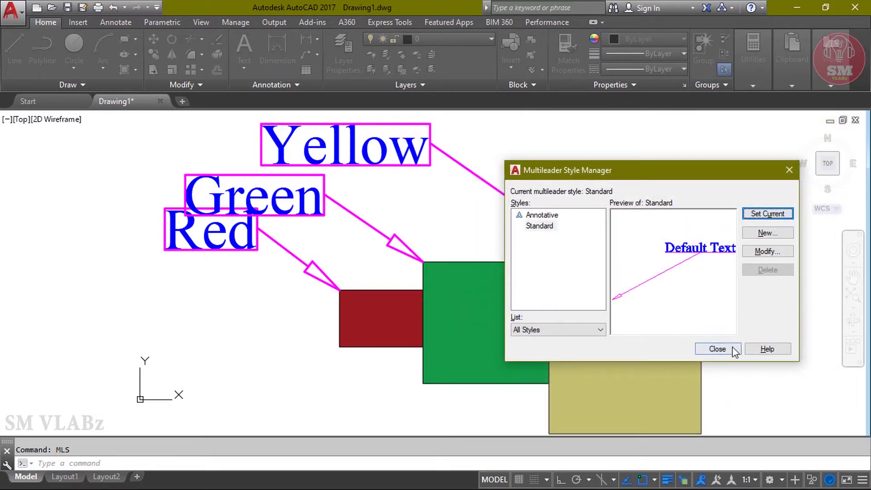
click(718, 348)
scroll(372, 224, up, 2)
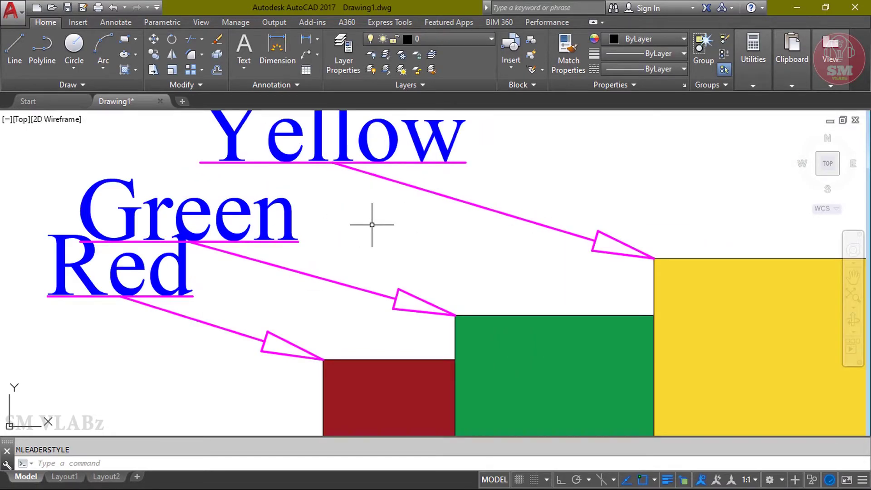
scroll(389, 235, down, 2)
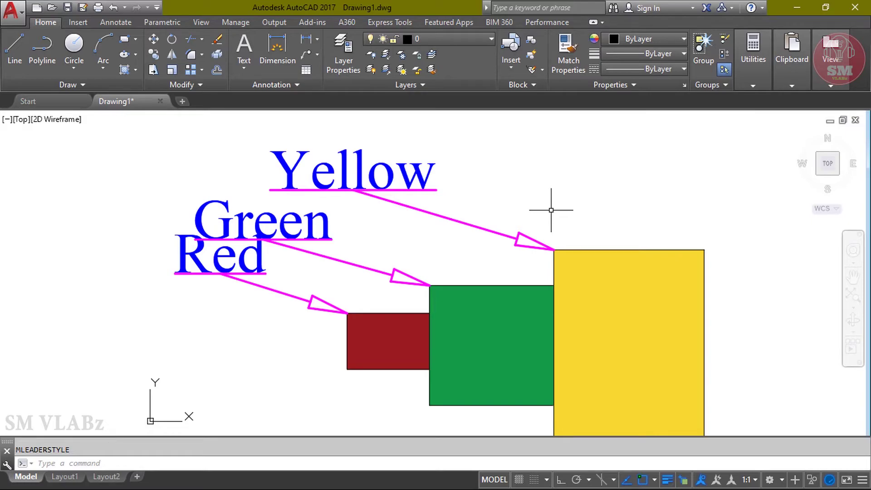
text(m)
scroll(547, 193, down, 2)
Step: Set the Standard style's Leader Structure scale to 5
text(s)
key(Return)
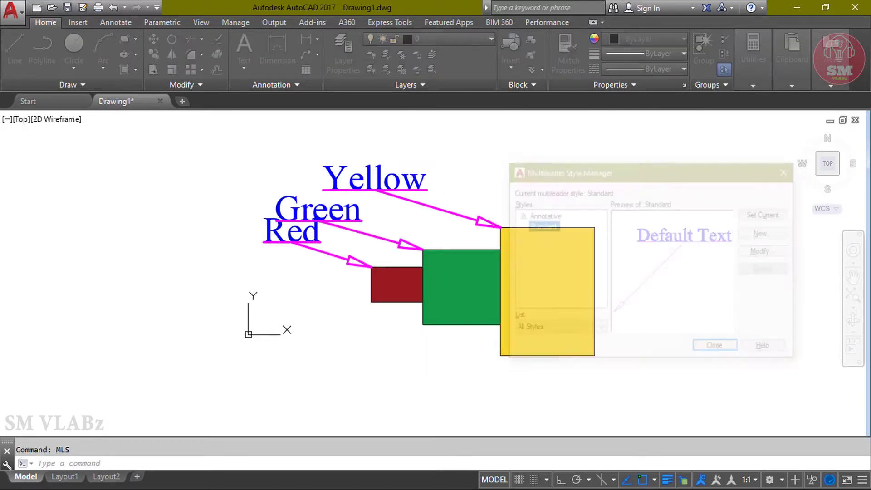
click(767, 254)
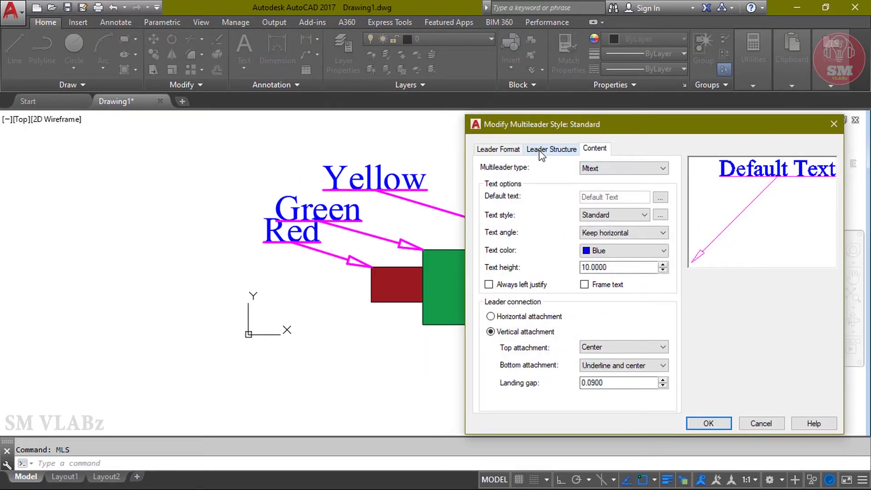
click(542, 152)
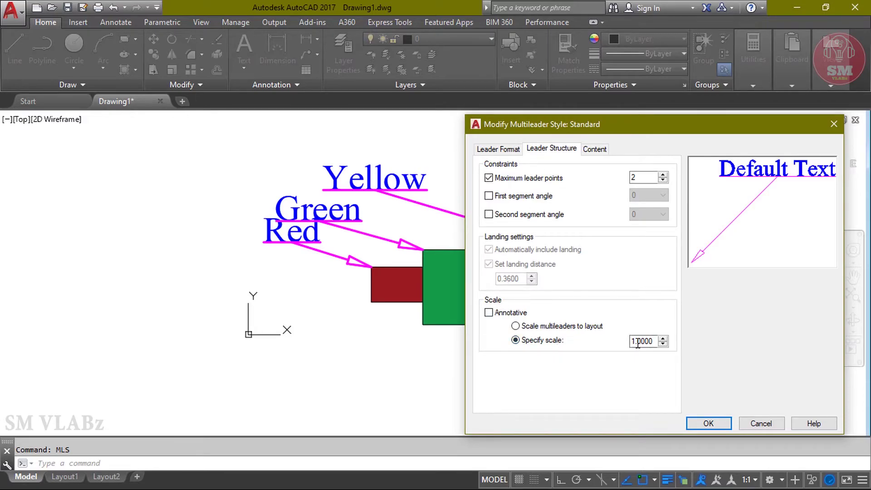
mouse_move(643, 341)
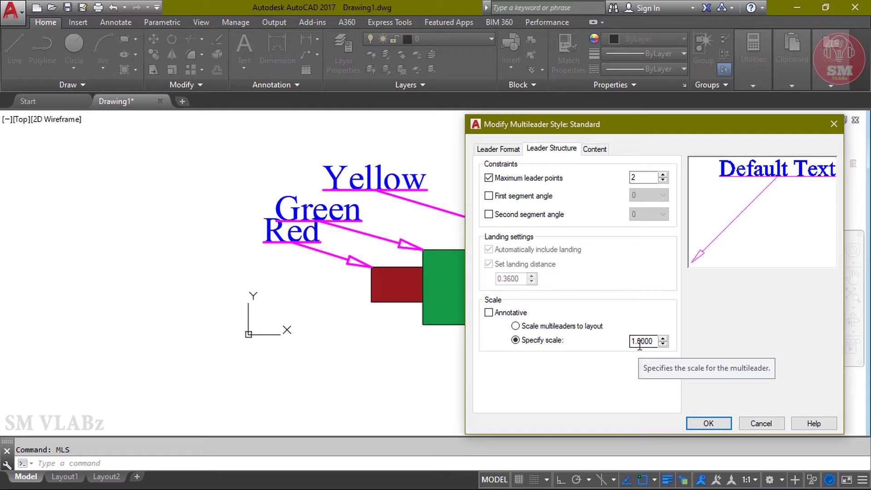
drag(630, 344, 677, 348)
text(50)
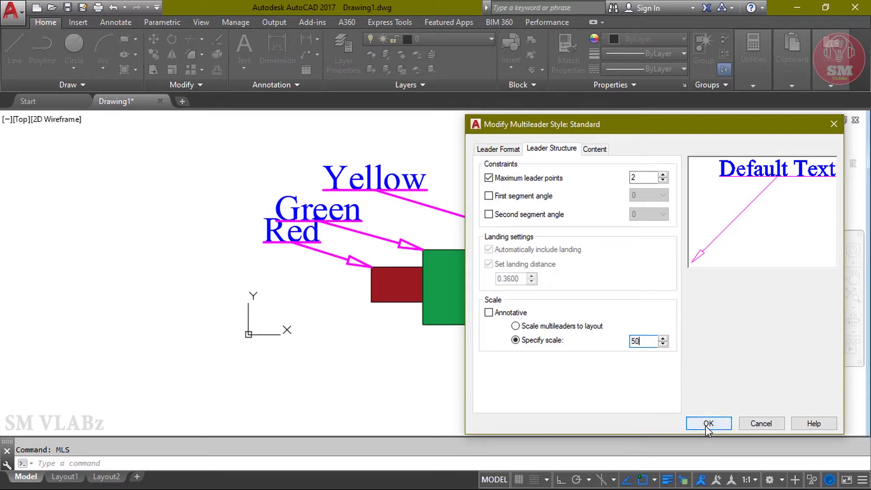
click(708, 424)
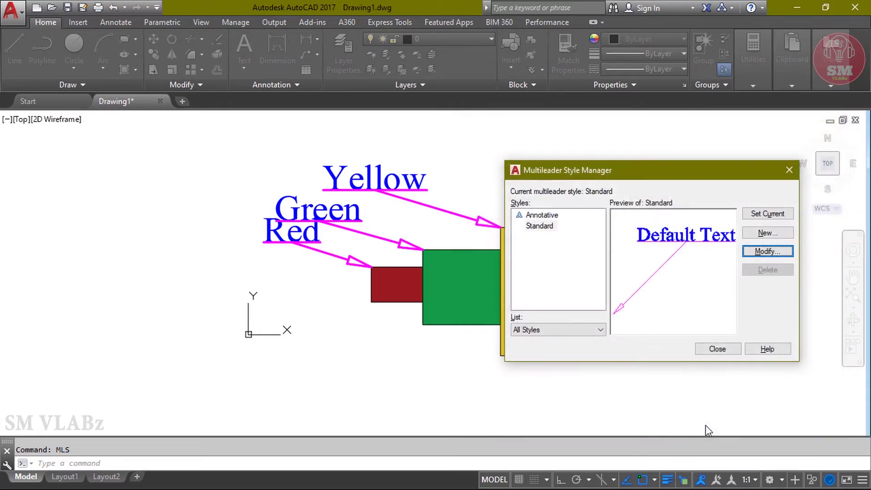
click(720, 350)
Step: Reopen and close the Standard style unchanged, then zoom to the whole drawing
scroll(554, 354, down, 10)
scroll(618, 356, up, 2)
scroll(550, 346, up, 1)
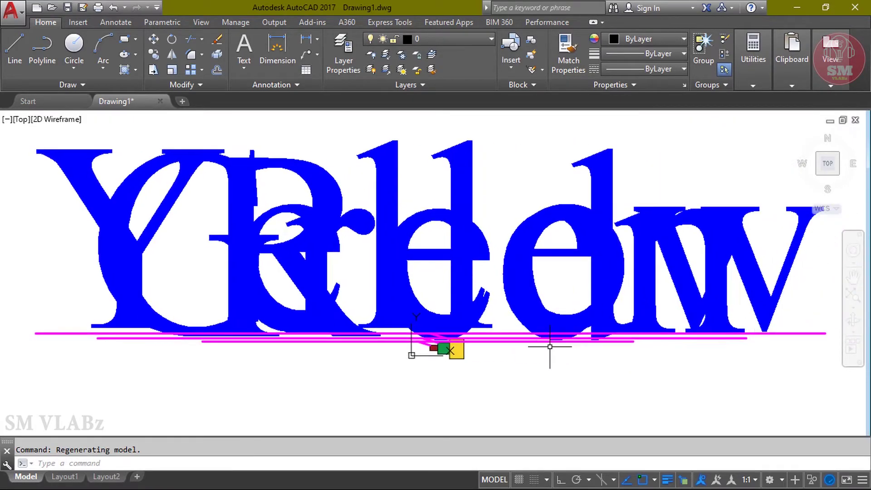
text(mls)
key(Return)
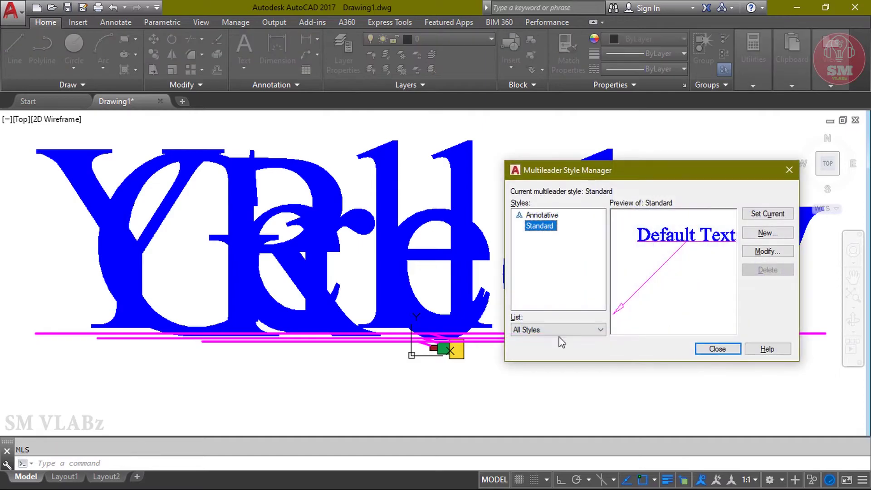
click(765, 251)
key(Return)
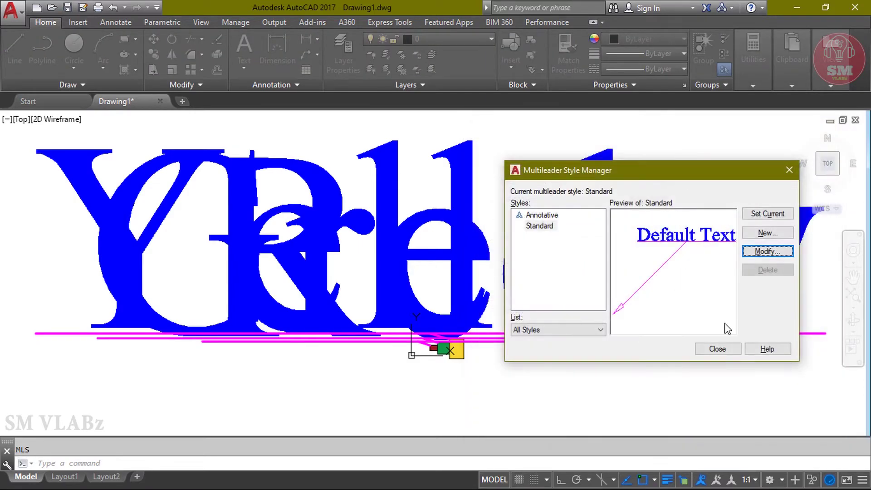
click(716, 350)
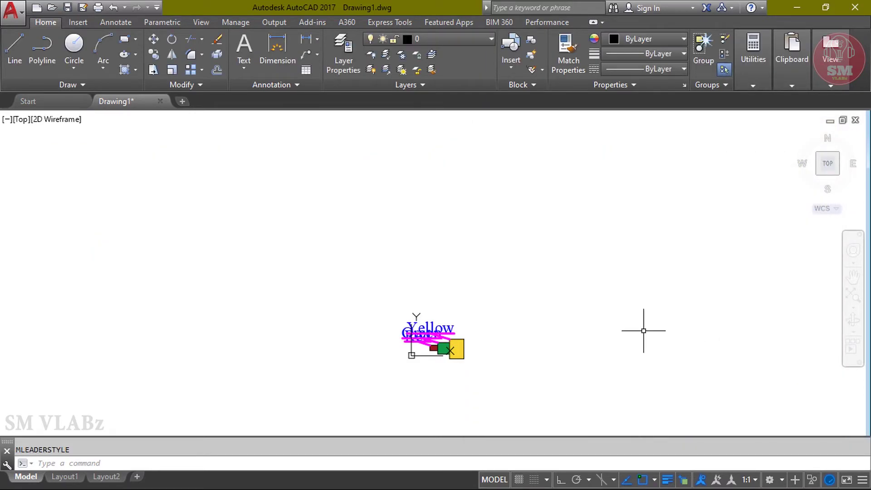
middle_click(622, 239)
middle_click(621, 239)
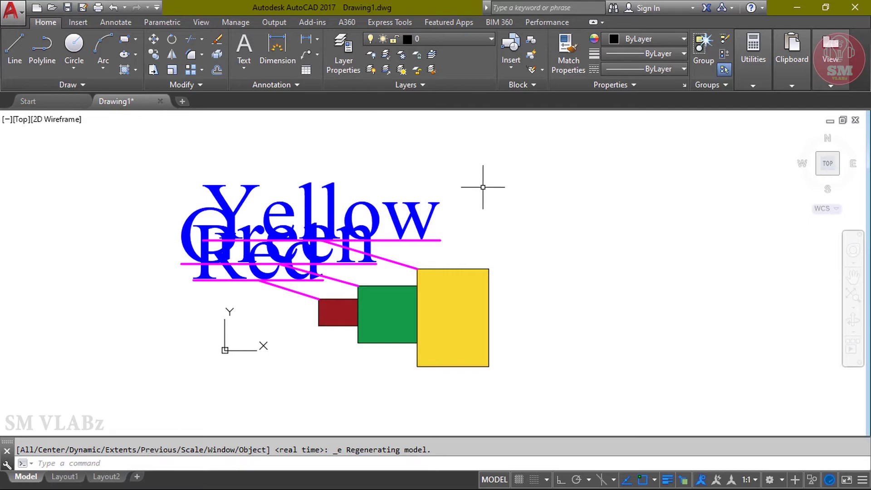
Step: Open the Multileader dropdown on the Annotate panel
click(320, 57)
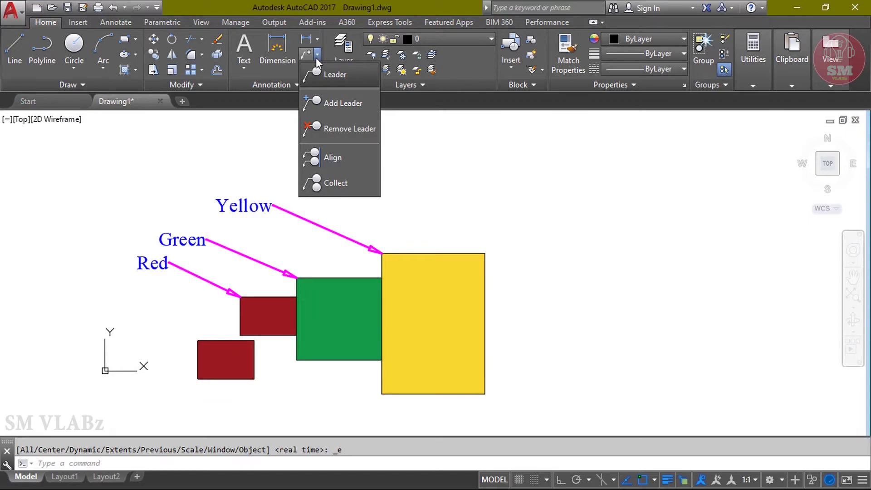
Step: Add a second Red leader pointing at the lower red rectangle
click(320, 104)
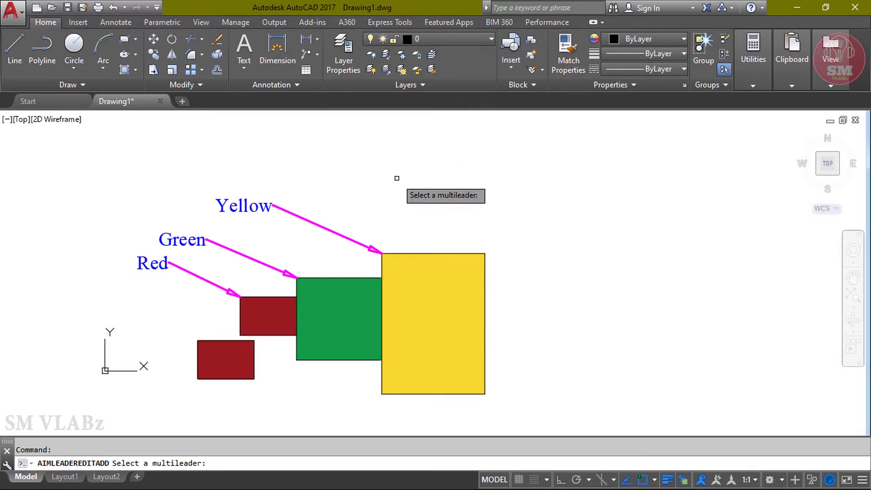
middle_drag(397, 179, 522, 141)
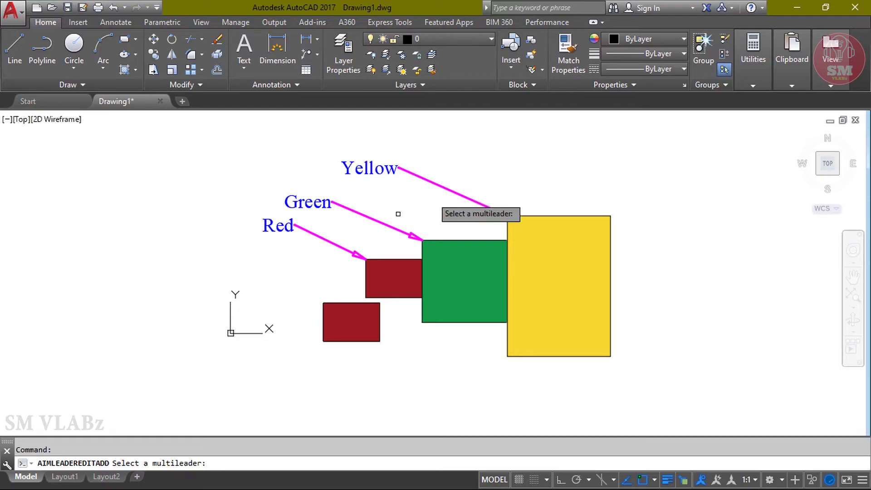
click(277, 227)
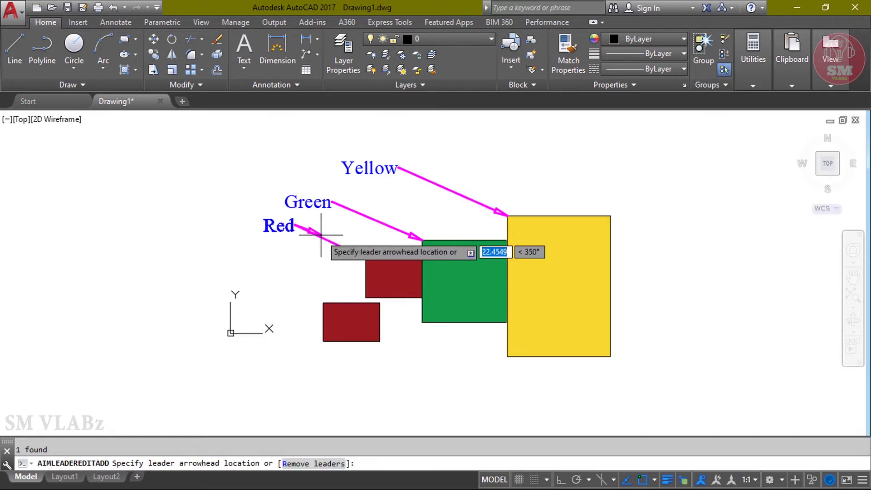
click(321, 303)
scroll(325, 277, up, 2)
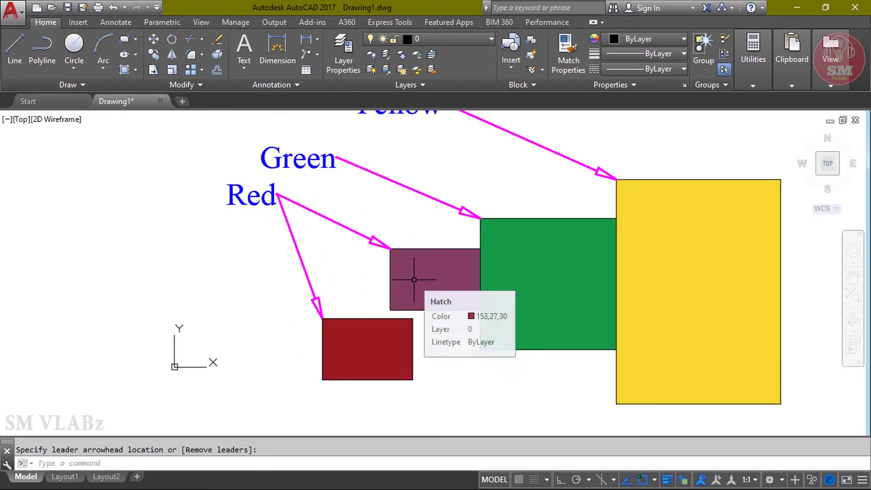
scroll(414, 280, down, 2)
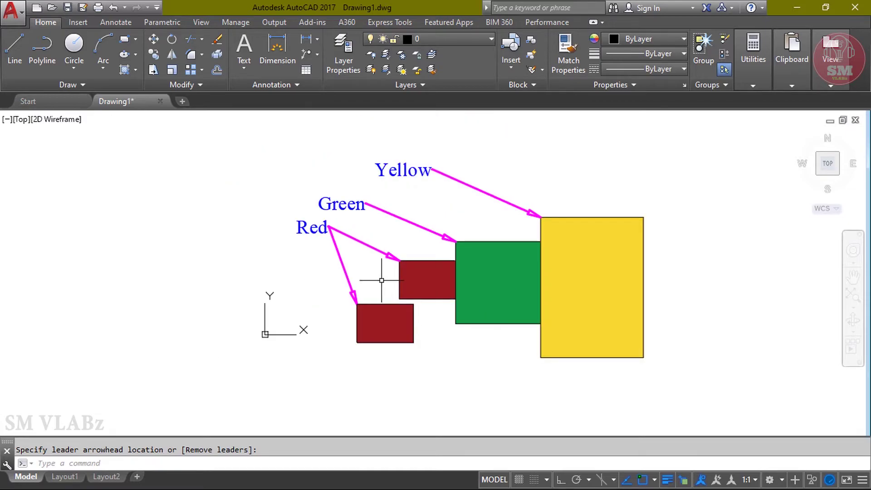
middle_drag(366, 268, 357, 283)
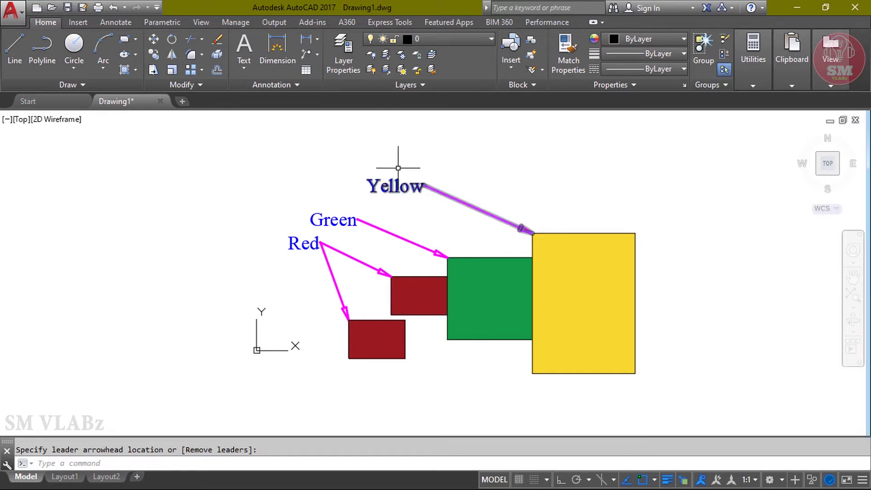
Step: Add three more Red leaders pointing left, down-left and downward
click(306, 53)
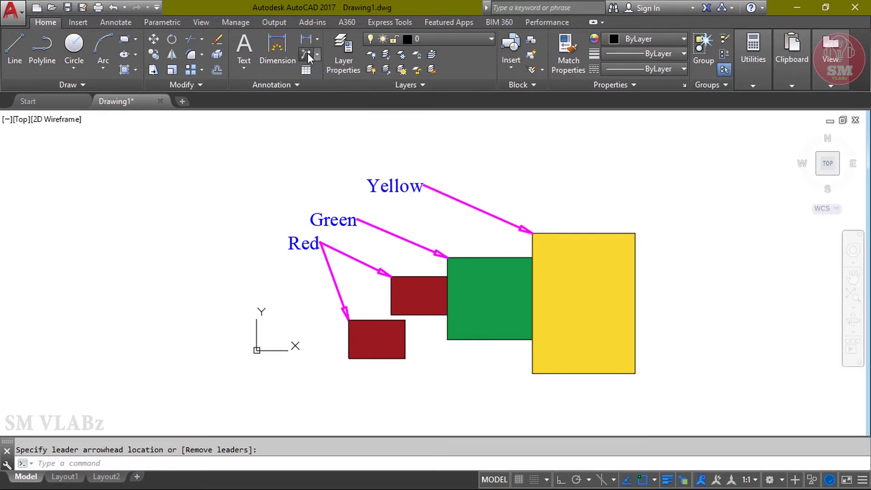
click(323, 259)
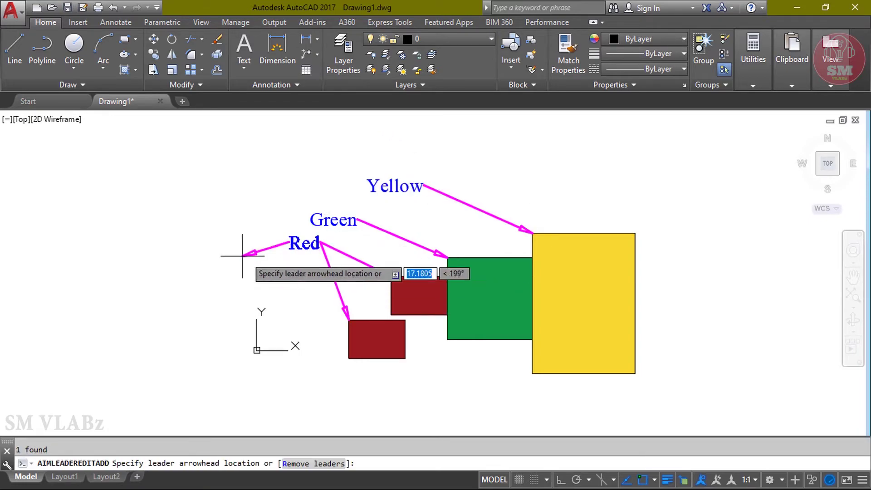
click(145, 291)
click(180, 394)
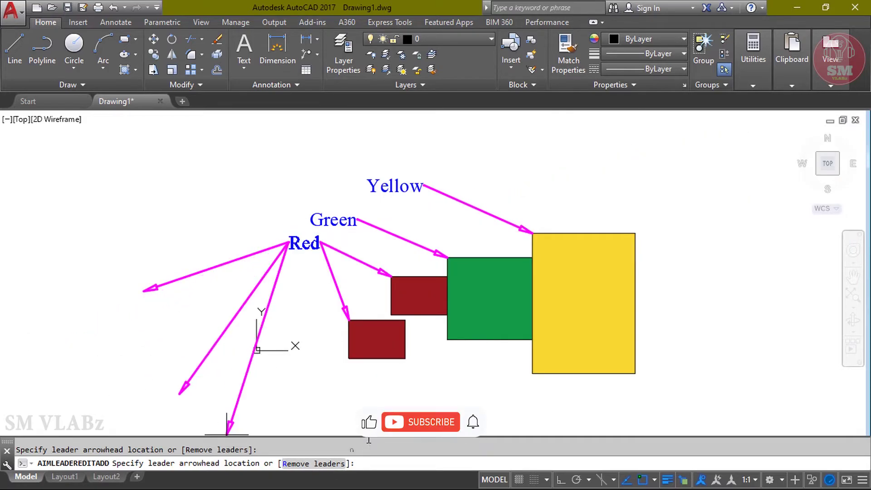
click(294, 395)
key(Return)
scroll(305, 427, down, 2)
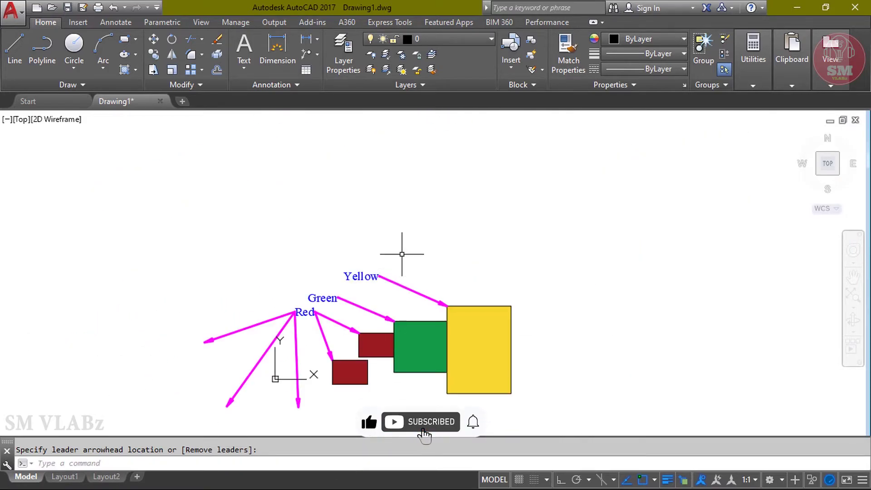
Step: Add six extra leaders to the Yellow multileader fanning up and to the right
click(308, 58)
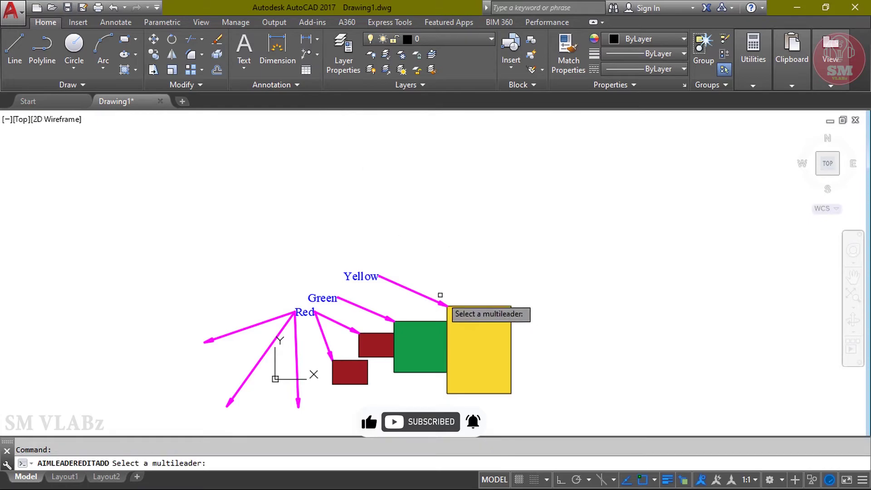
click(429, 296)
click(478, 305)
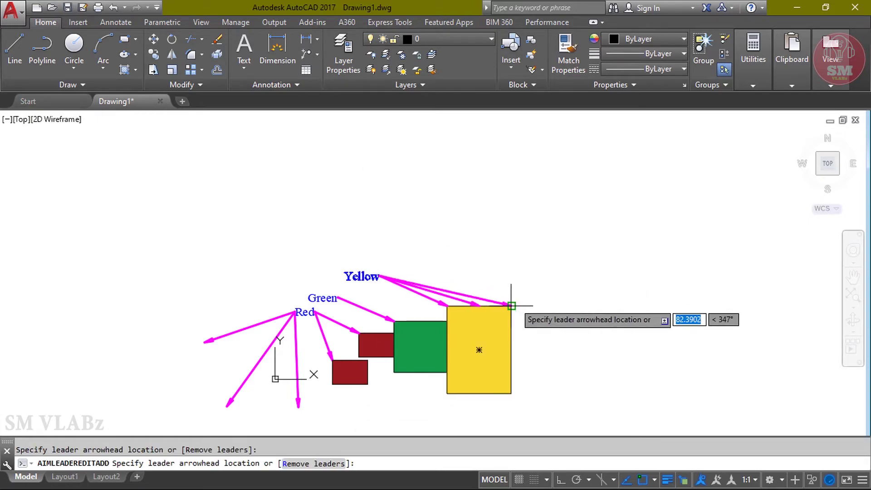
click(512, 306)
click(539, 246)
click(511, 183)
click(457, 155)
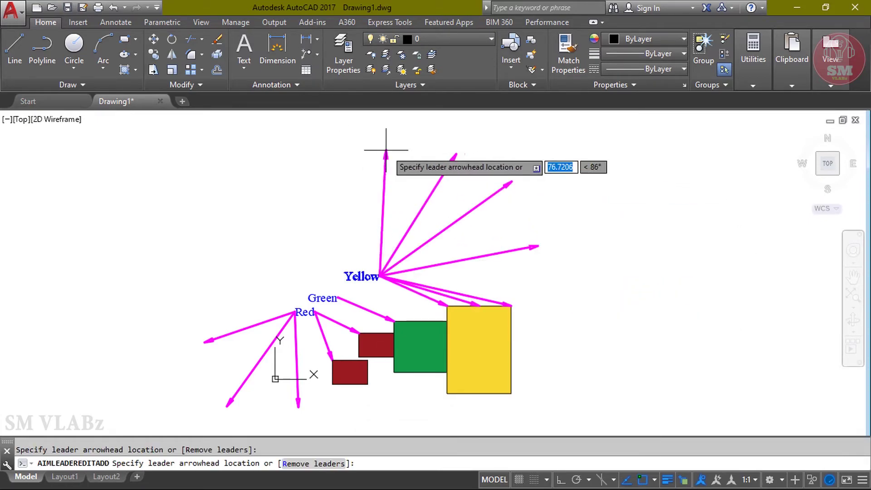
click(379, 149)
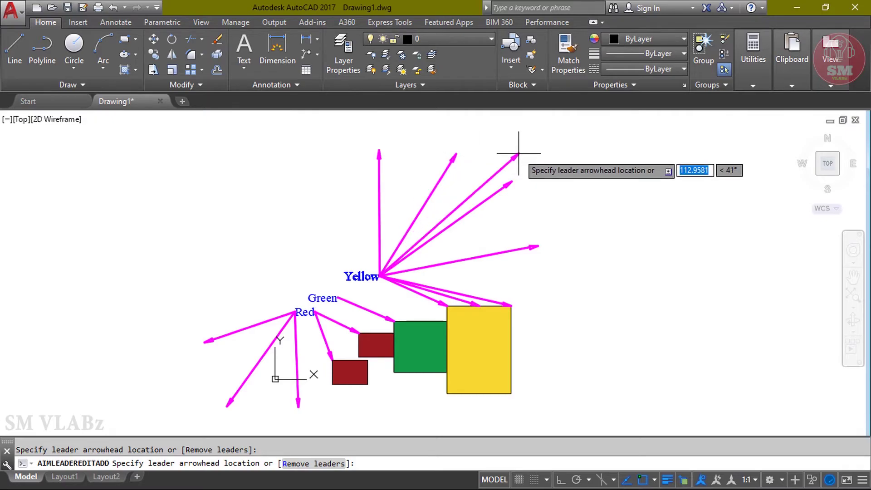
key(Return)
middle_drag(611, 264, 595, 243)
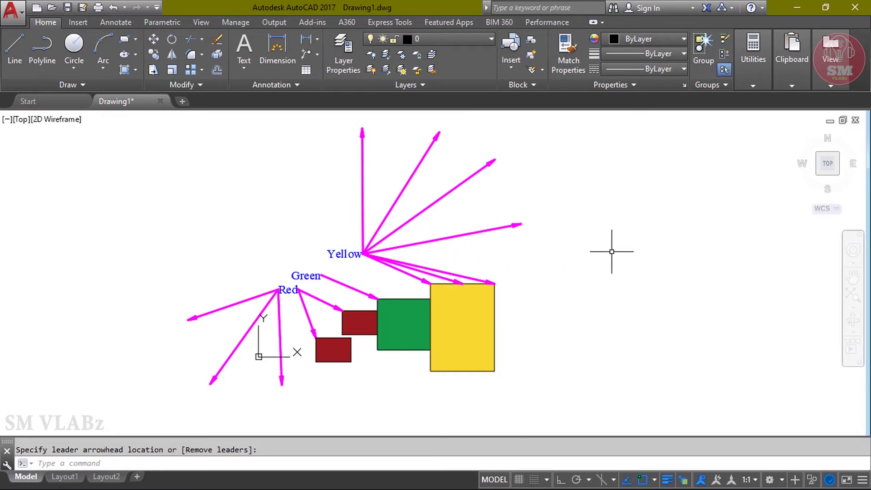
middle_click(587, 230)
middle_click(588, 230)
click(317, 54)
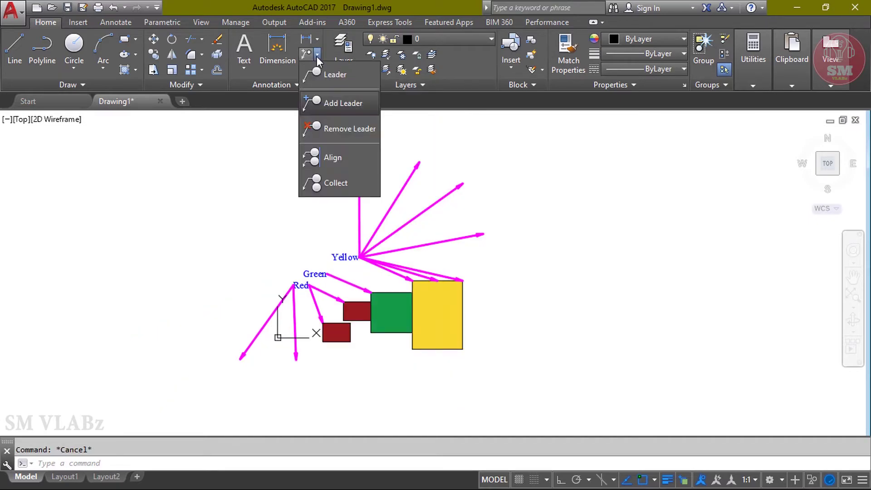
Step: Remove the vertical and far-right leaders from the Yellow multileader
click(336, 131)
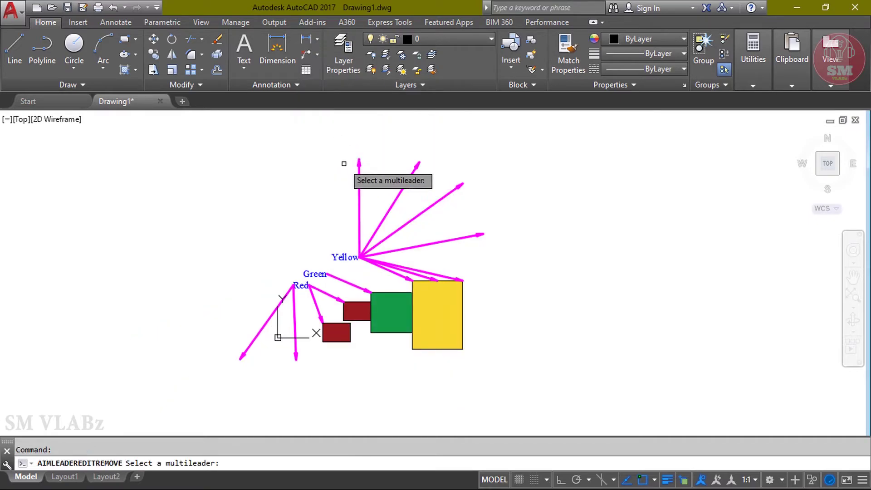
click(361, 198)
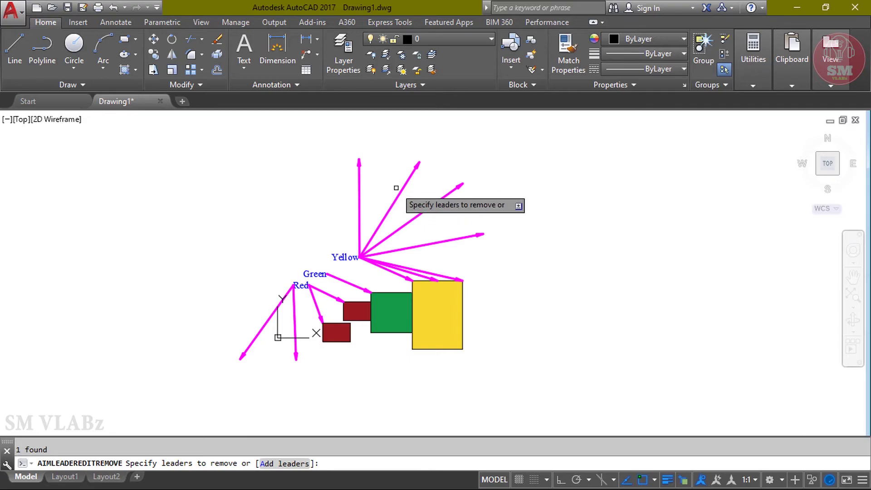
click(360, 196)
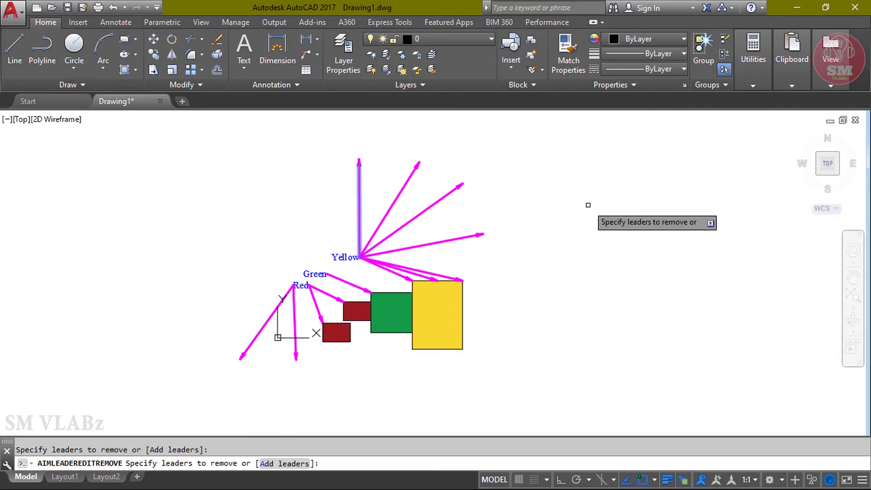
key(Return)
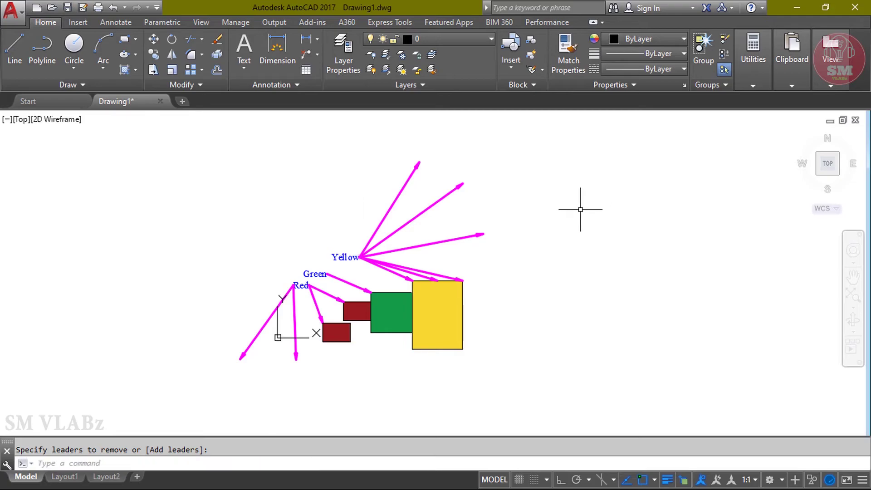
key(Return)
click(462, 237)
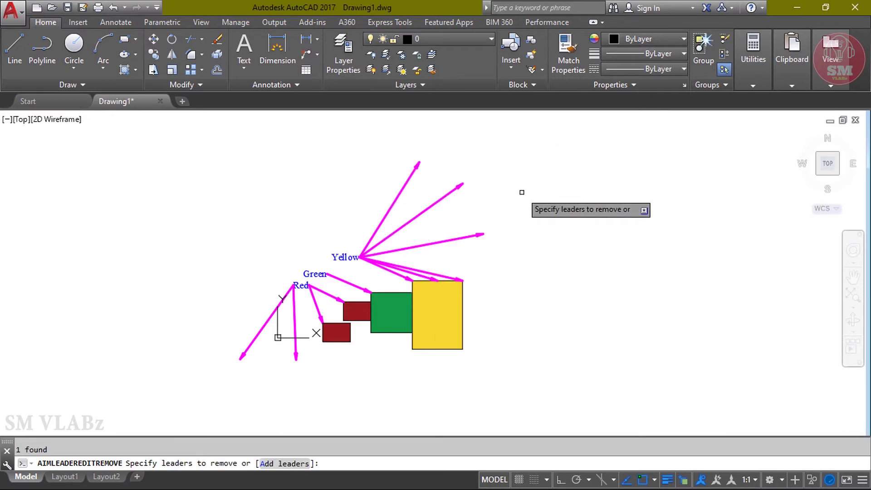
click(465, 237)
key(Return)
key(Escape)
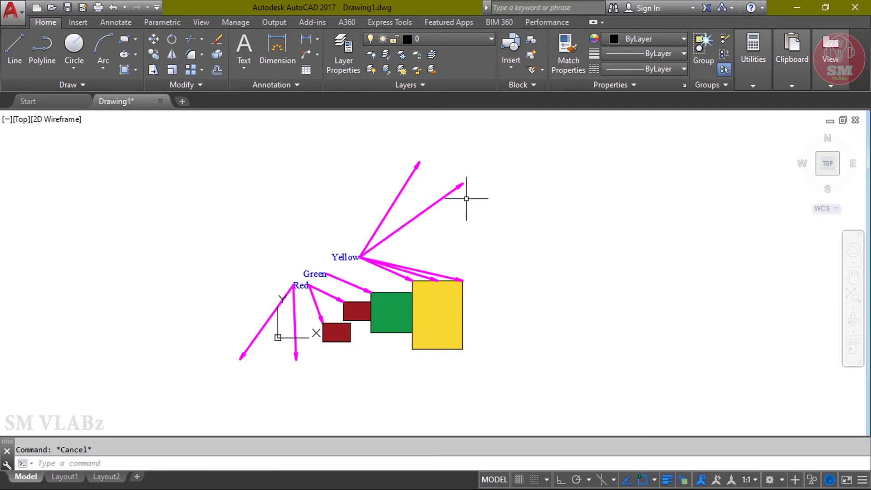
Step: Remove the leftmost leader from the Red multileader
click(317, 55)
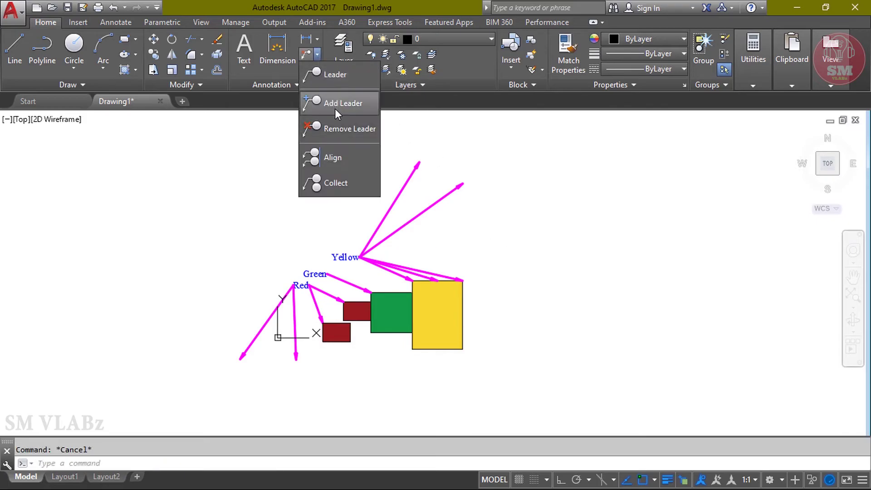
click(346, 132)
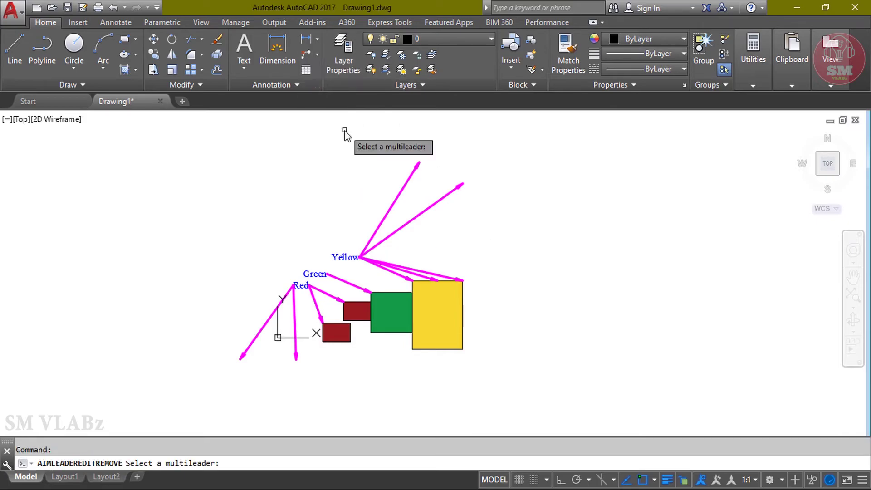
click(297, 360)
scroll(290, 389, up, 2)
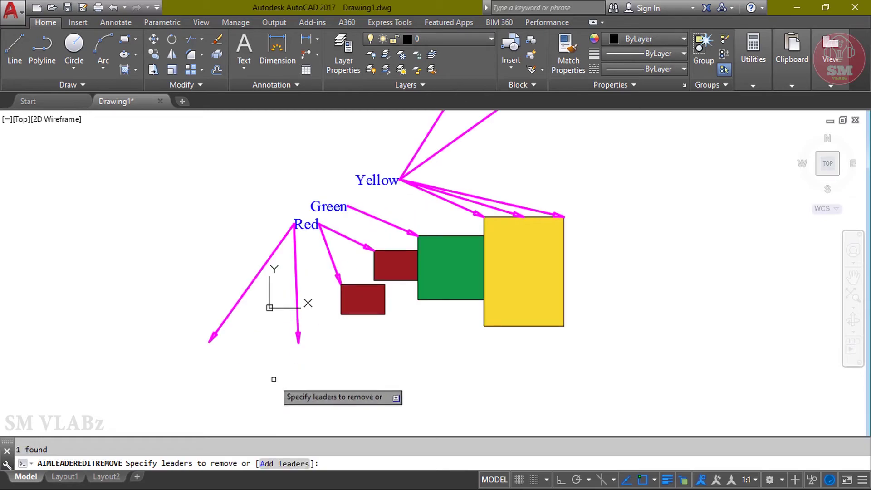
click(219, 301)
key(Return)
Step: Add multileader '1' pointing at the empty rectangle's top-right corner
middle_click(565, 239)
middle_click(565, 240)
middle_drag(564, 239, 370, 280)
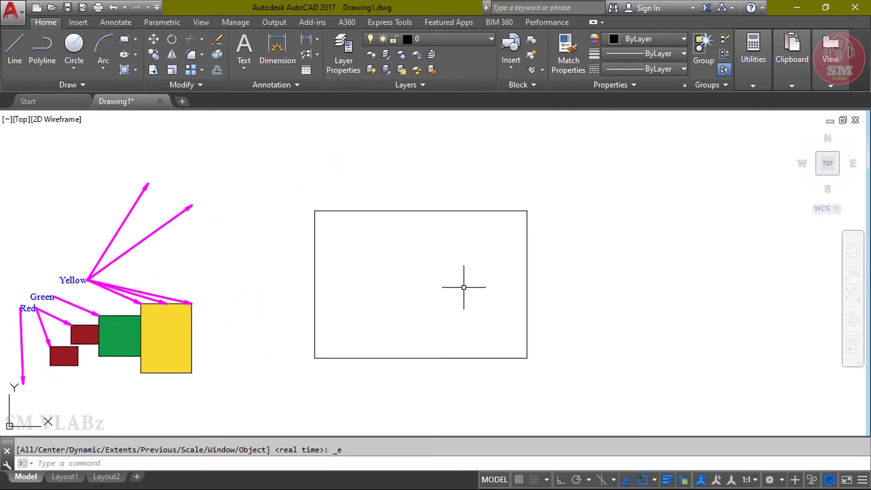
middle_drag(465, 288, 426, 287)
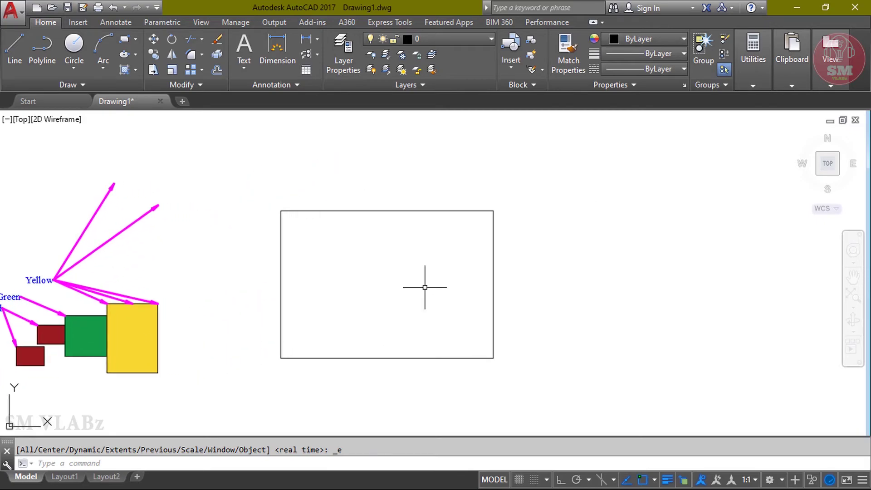
middle_drag(425, 287, 405, 290)
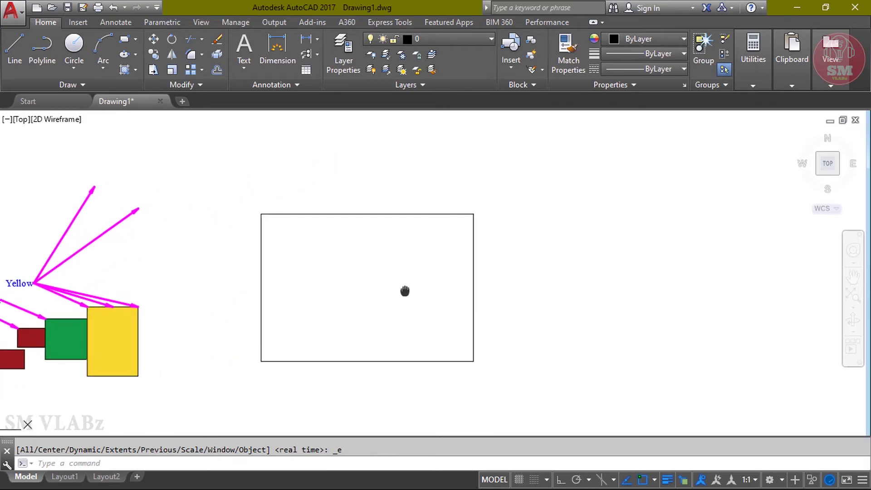
click(318, 54)
click(328, 76)
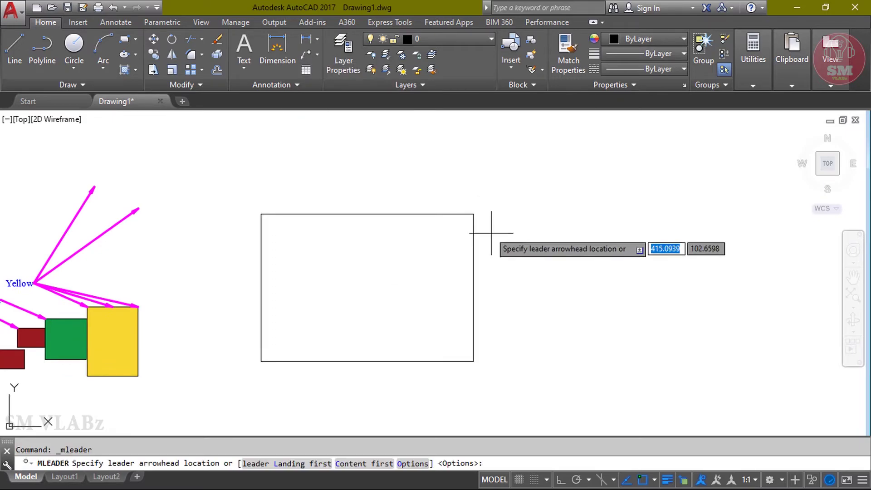
click(474, 213)
click(560, 155)
text(1)
click(305, 41)
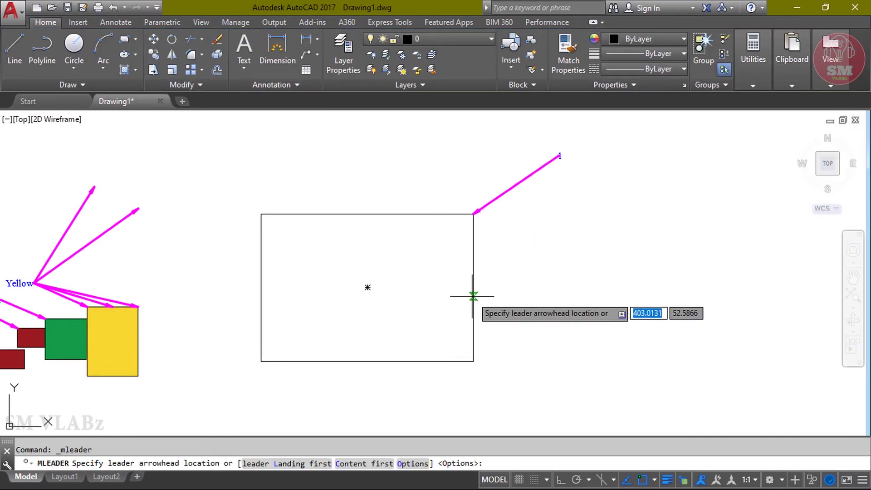
Step: Add multileaders '22' at the right edge's middle and '33' at the bottom-right corner
click(473, 295)
click(568, 232)
text(22)
click(307, 42)
click(474, 361)
click(572, 312)
text(33)
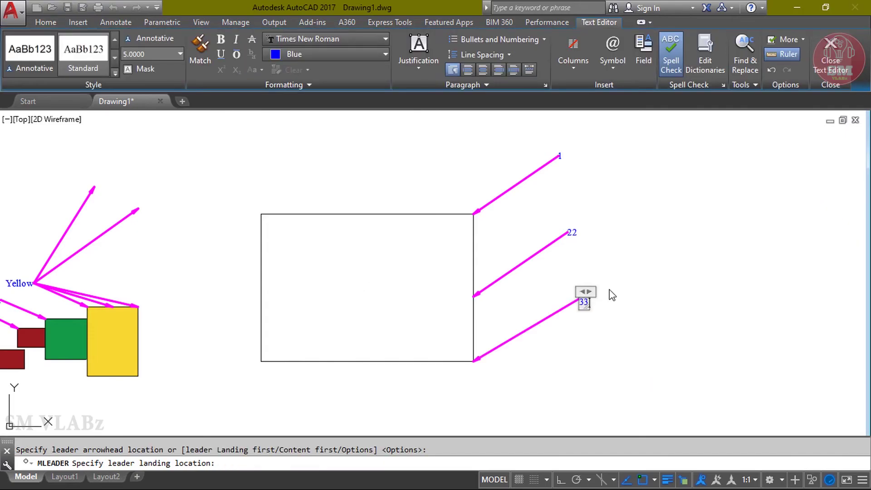
middle_drag(552, 285, 510, 288)
Step: Align multileaders 1, 22 and 33 along a down-right line starting from leader 1
click(319, 54)
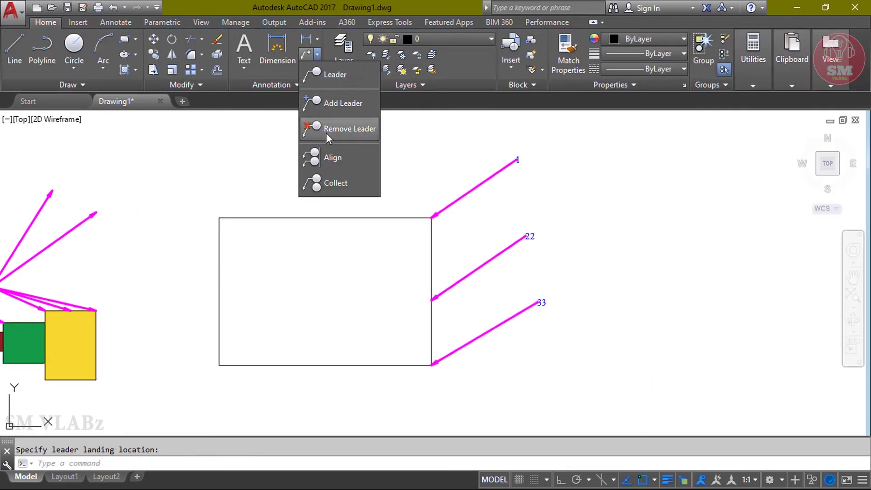
click(332, 160)
click(553, 351)
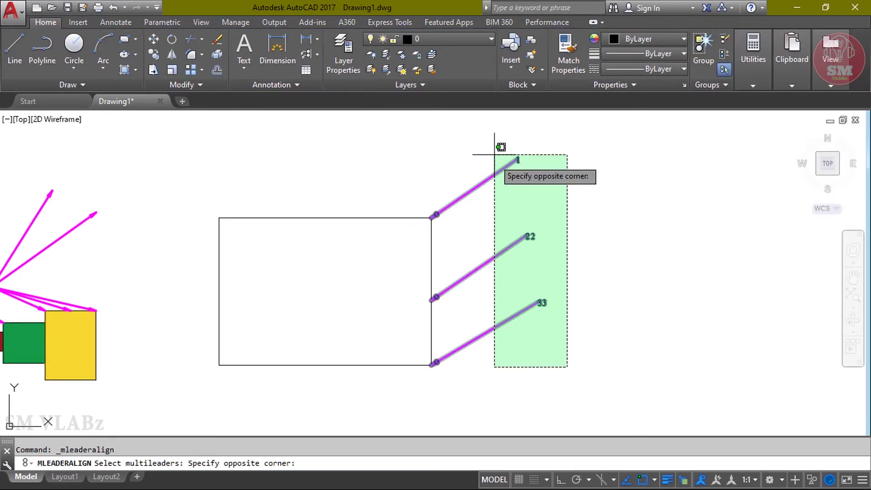
click(492, 151)
key(Return)
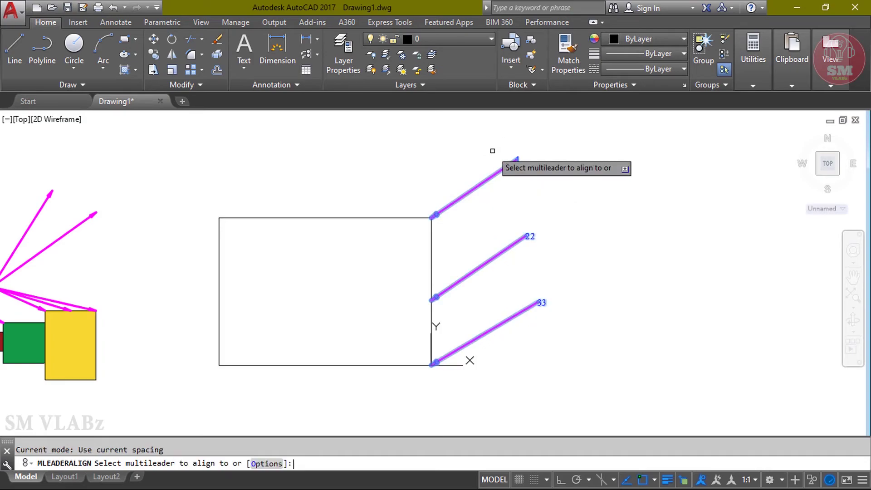
click(484, 183)
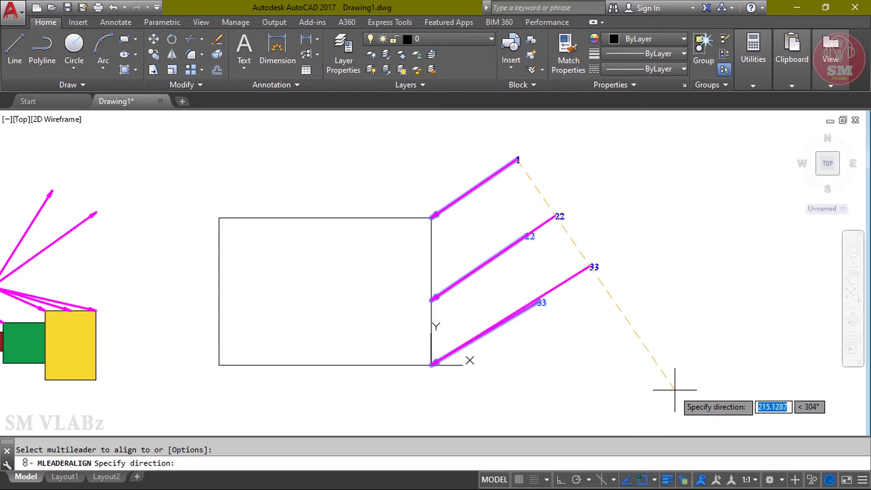
click(661, 418)
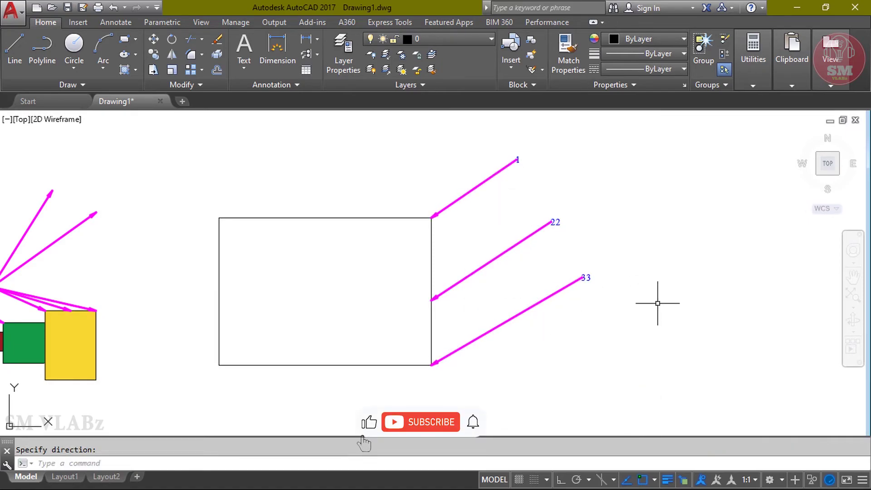
middle_drag(619, 245, 644, 243)
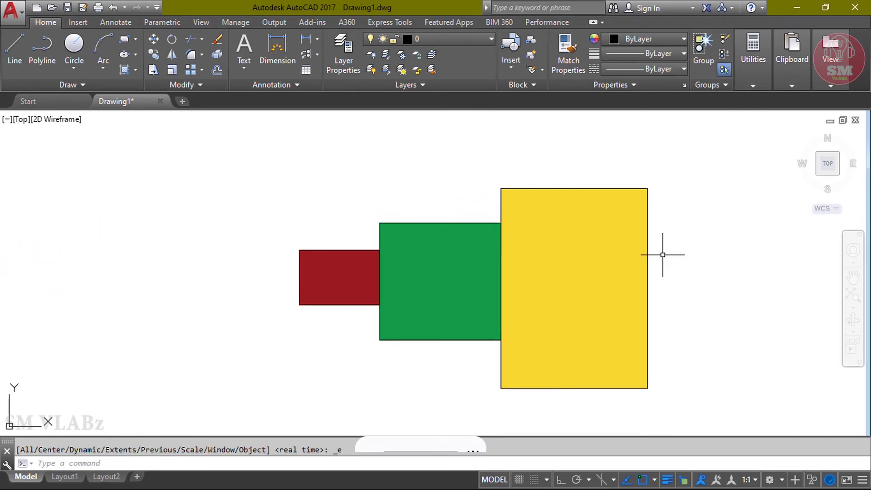
Step: Set the Standard multileader style's content to a cyan Circle block
key(Escape)
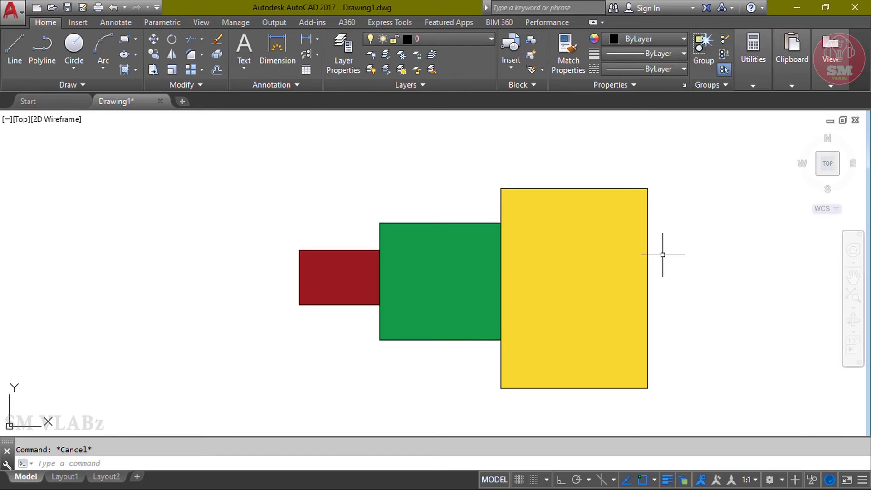
text(mls)
key(Return)
click(765, 254)
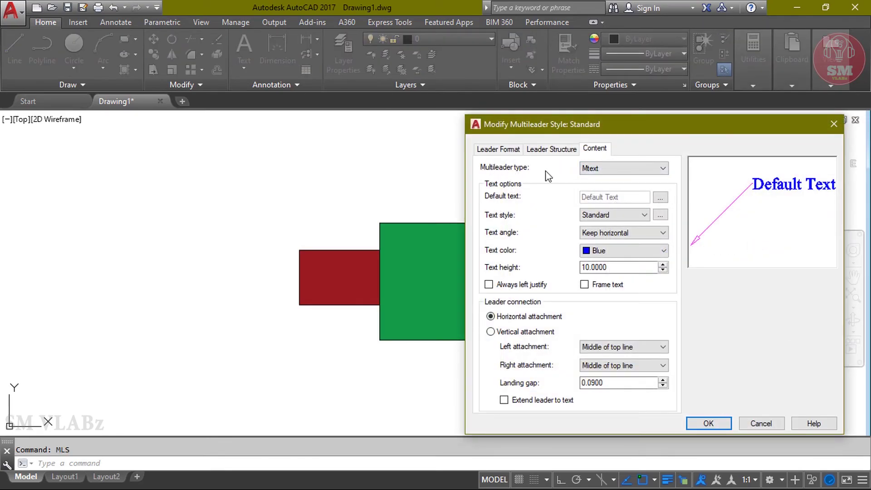
click(603, 168)
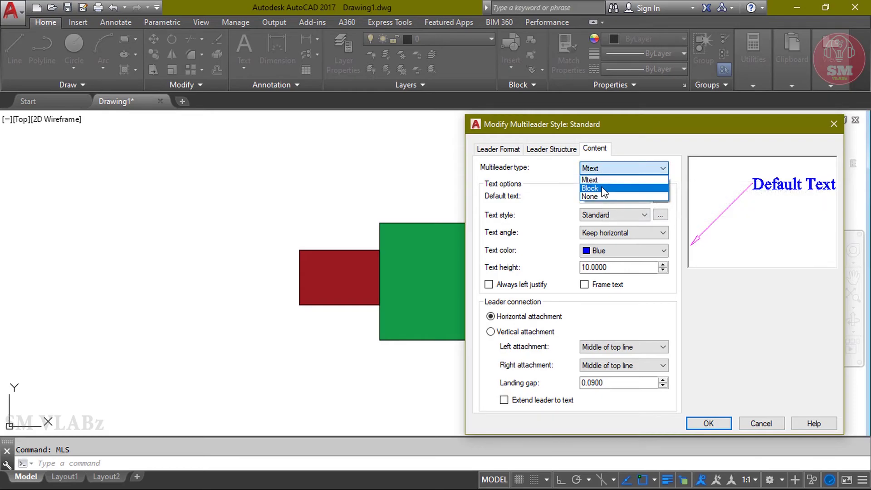
click(603, 188)
click(629, 200)
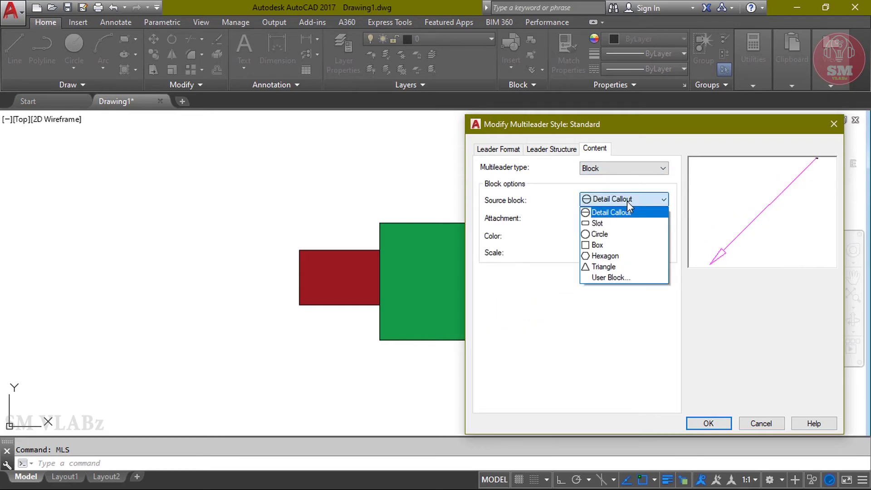
click(625, 234)
click(622, 234)
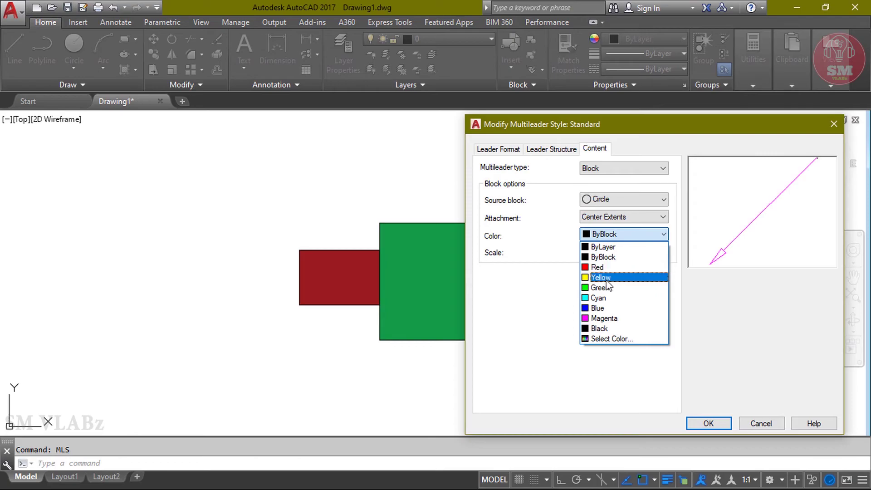
click(602, 299)
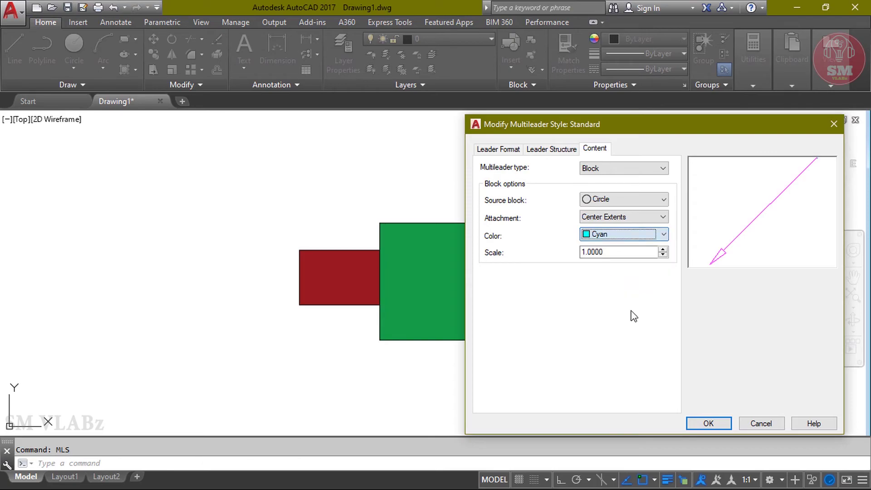
Step: Apply the style changes, make Standard current and close the style manager
click(716, 426)
click(764, 214)
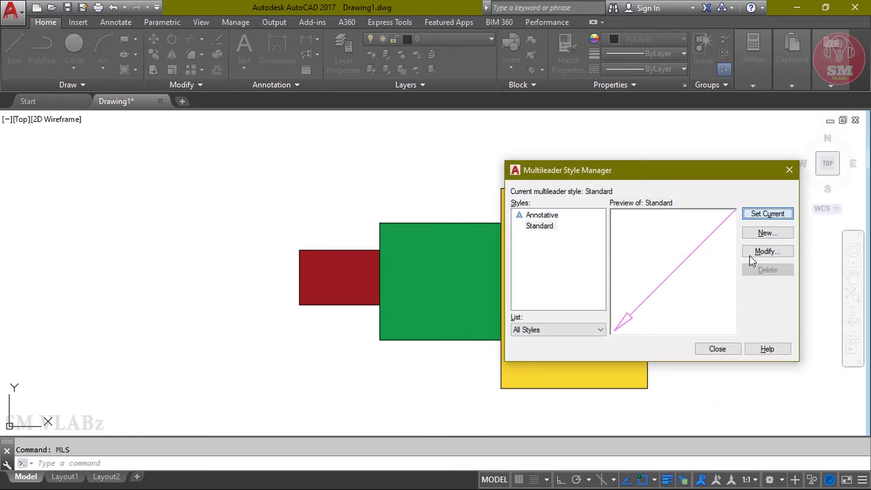
click(718, 349)
middle_drag(418, 185, 410, 183)
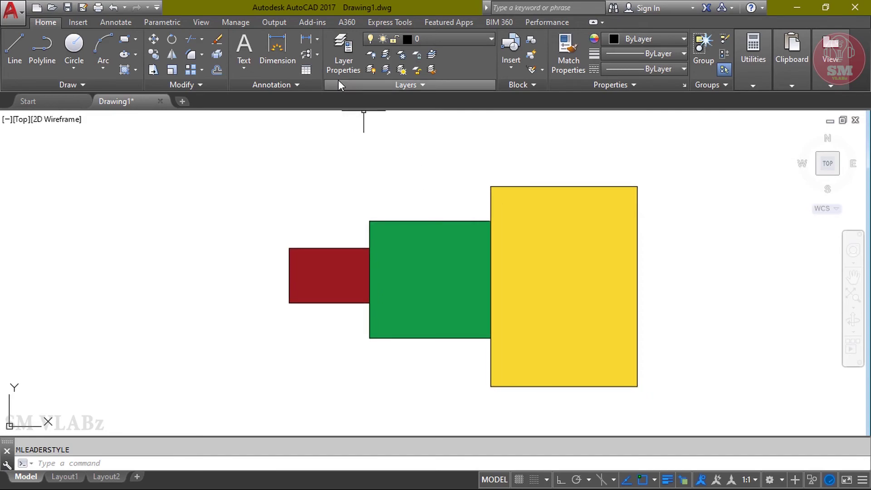
Step: Add a multileader to the red rectangle with a circle tag reading 'Red'
click(317, 54)
click(325, 73)
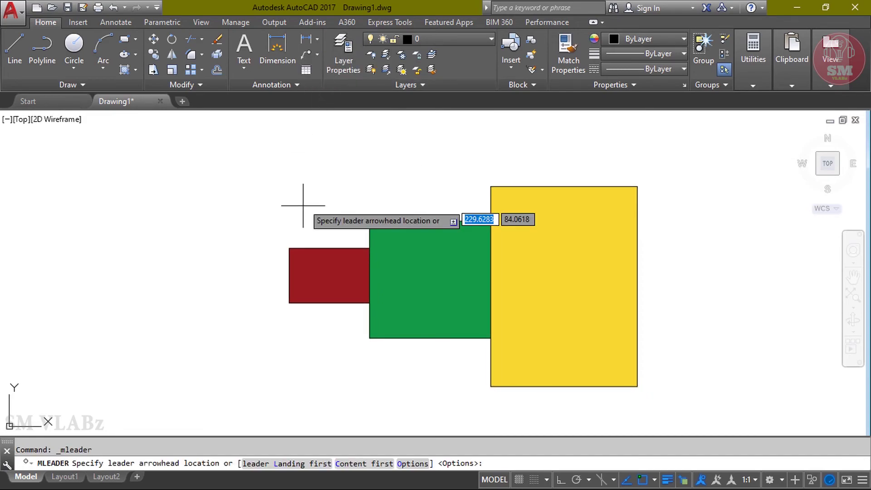
click(329, 276)
click(137, 182)
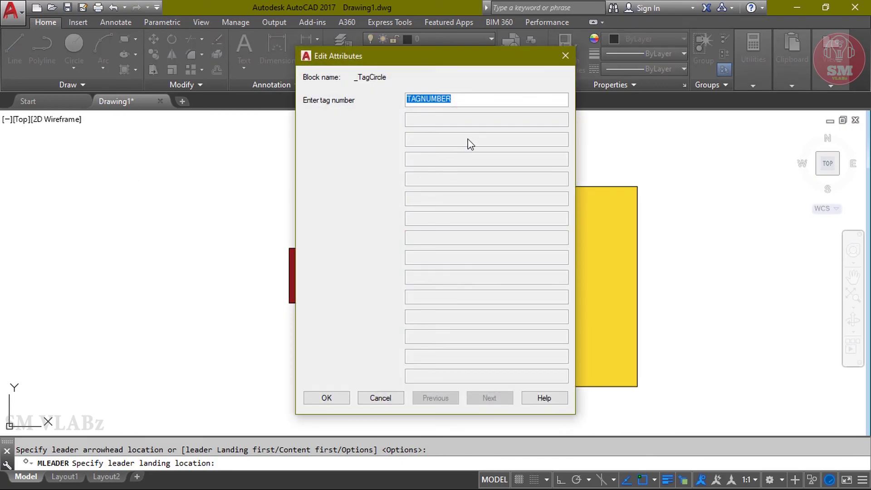
text(Red)
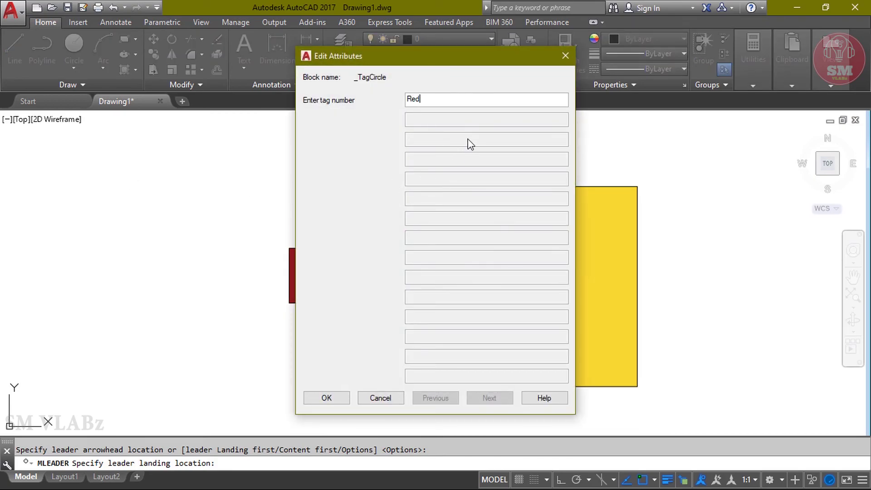
click(329, 399)
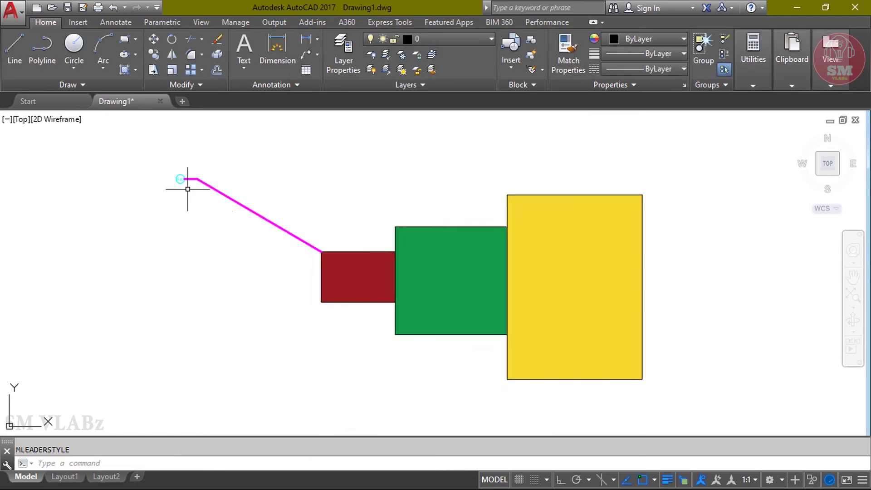
scroll(187, 188, up, 4)
scroll(184, 188, up, 4)
scroll(144, 171, down, 4)
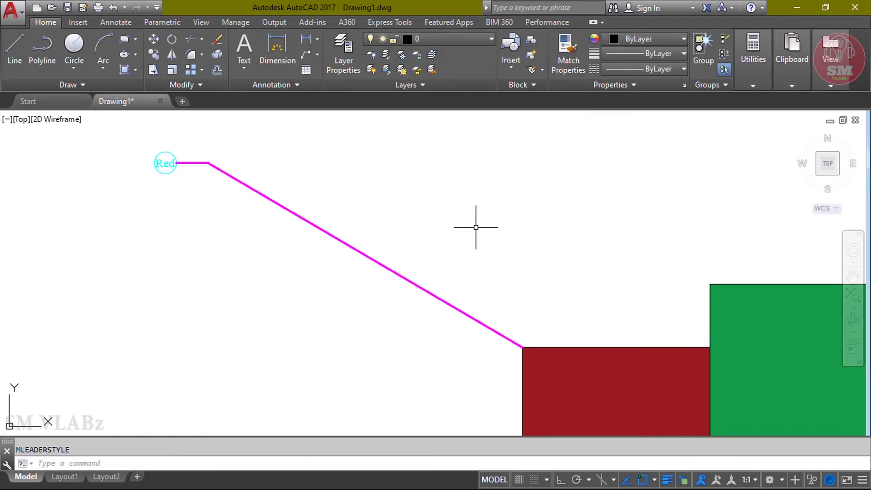
scroll(476, 227, down, 4)
middle_drag(496, 227, 354, 224)
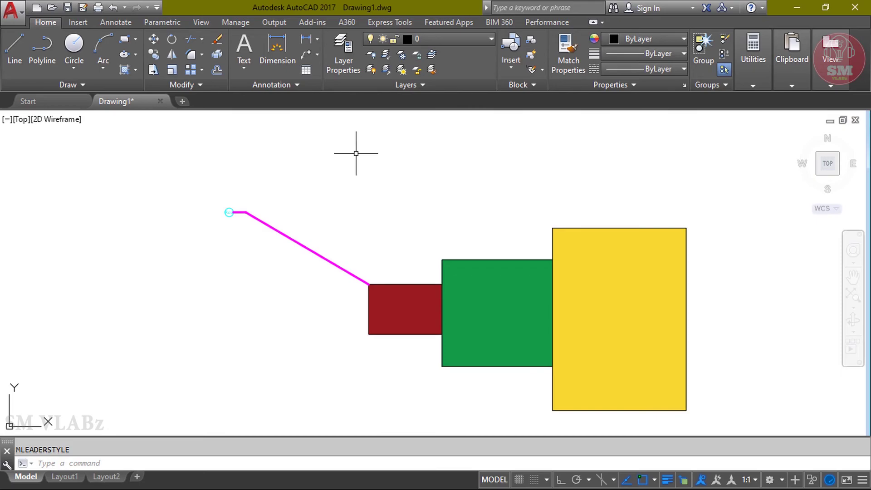
Step: Add a multileader to the green rectangle tagged 'Green', landing above the Red tag
click(307, 55)
click(446, 254)
click(318, 181)
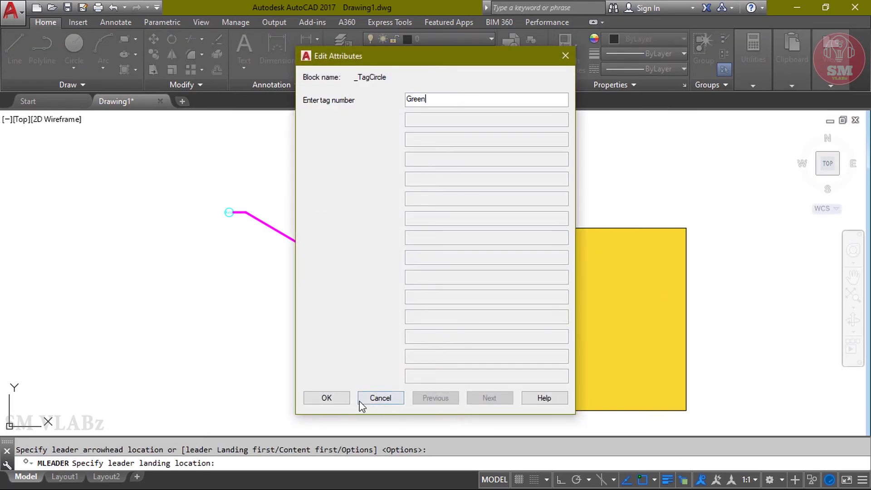
click(327, 398)
scroll(243, 204, up, 3)
scroll(457, 213, up, 3)
scroll(486, 230, down, 5)
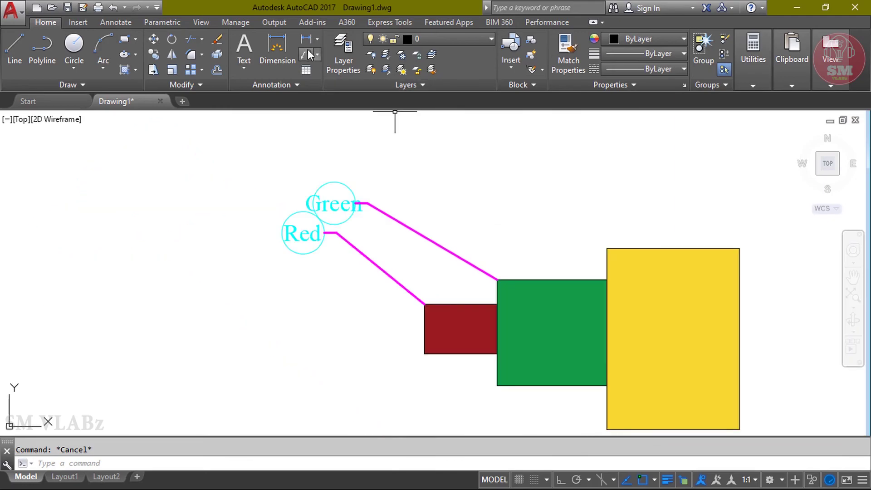
Step: Add a multileader to the yellow rectangle's corner tagged 'Yellow', landing above Green
click(307, 55)
click(607, 248)
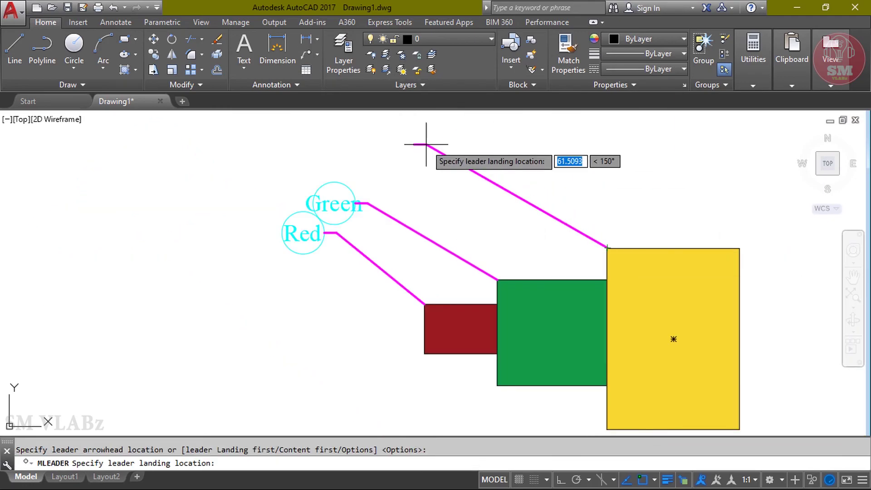
click(426, 144)
text(Yellow)
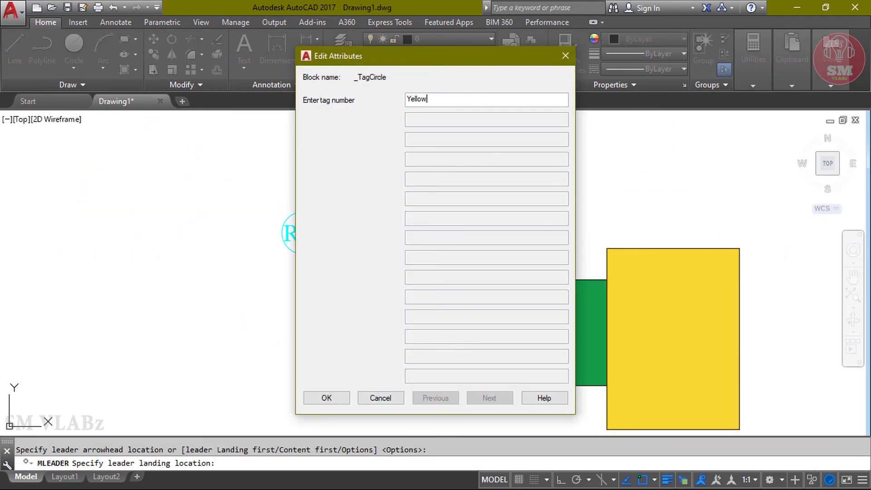
click(338, 398)
scroll(406, 208, up, 2)
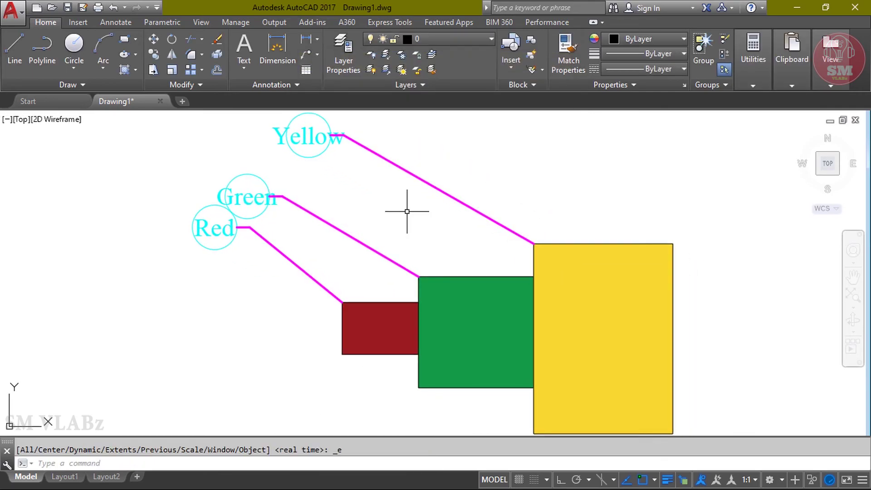
mouse_move(407, 208)
middle_down()
mouse_move(428, 226)
mouse_move(472, 210)
middle_up()
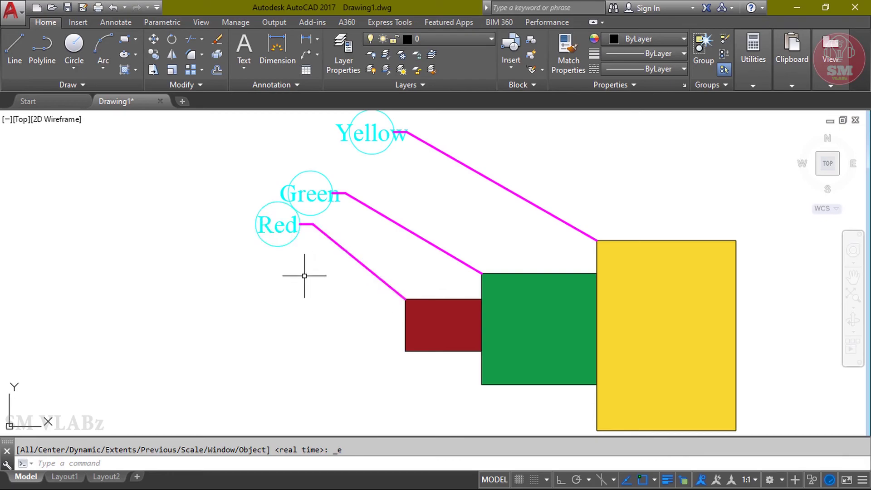
Step: Collect the Red, Green and Yellow multileaders onto one leader to the red rectangle
middle_drag(414, 211, 400, 212)
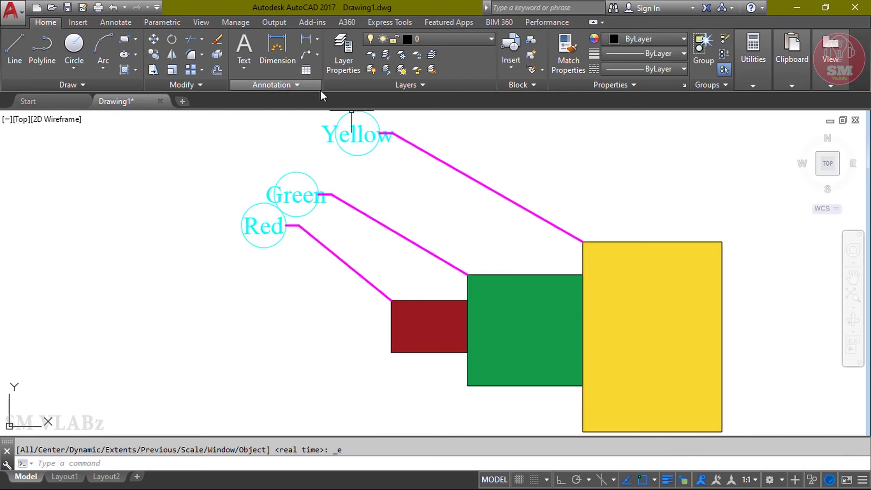
click(319, 58)
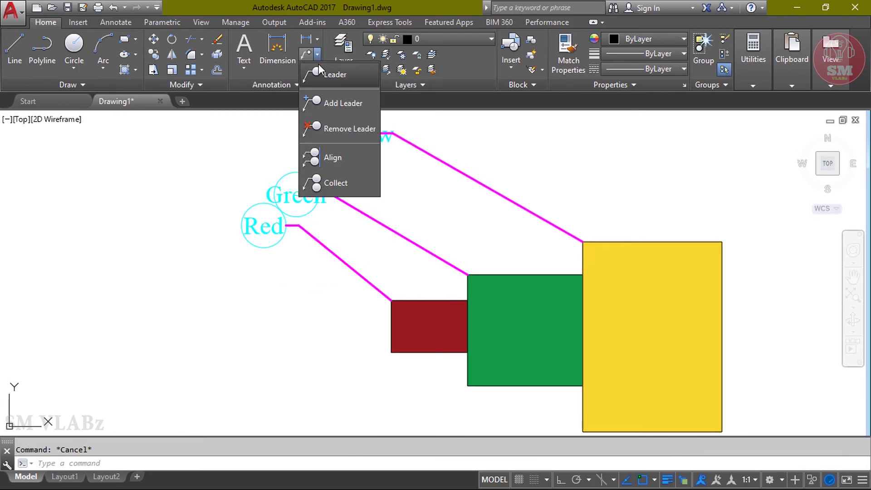
click(335, 181)
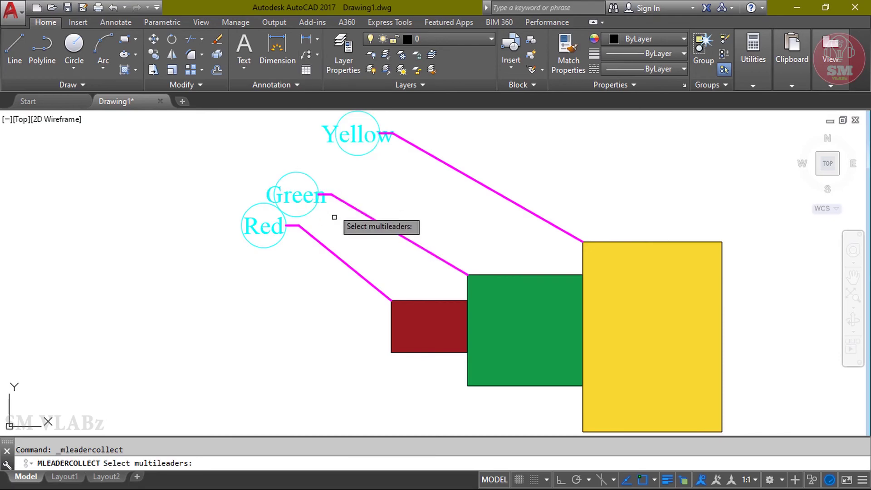
scroll(331, 313, down, 3)
click(330, 314)
click(314, 175)
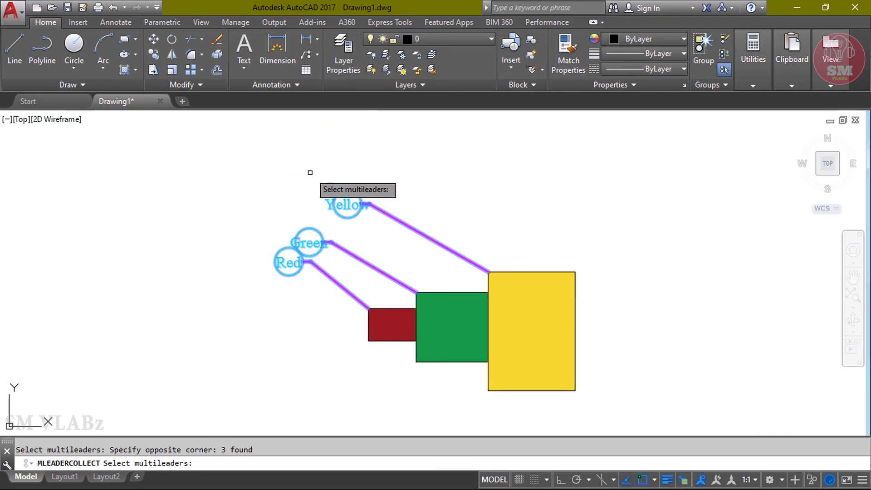
key(Return)
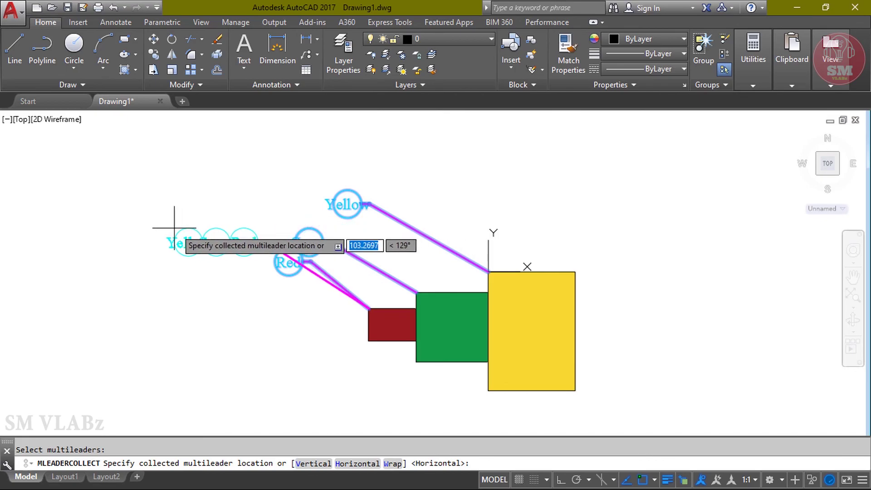
click(152, 230)
Step: Zoom and pan around the drawing to review the collected tags
scroll(144, 265, up, 2)
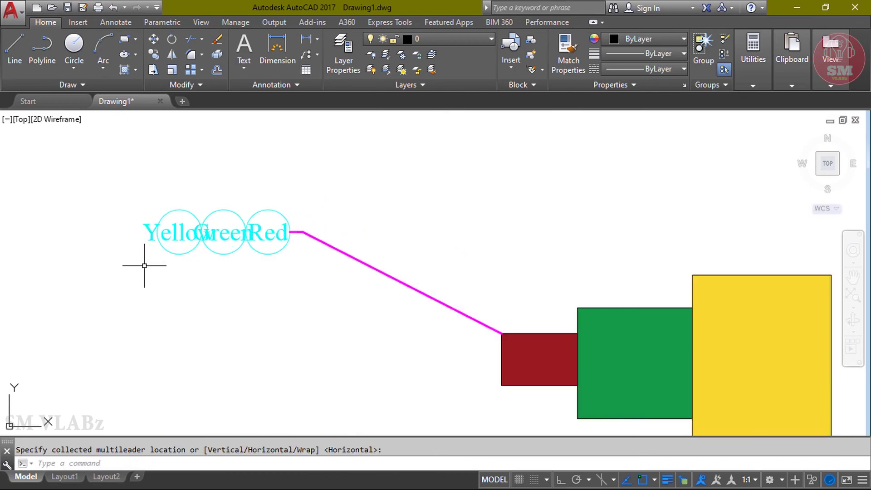
scroll(182, 278, down, 2)
scroll(334, 210, up, 1)
scroll(335, 210, up, 2)
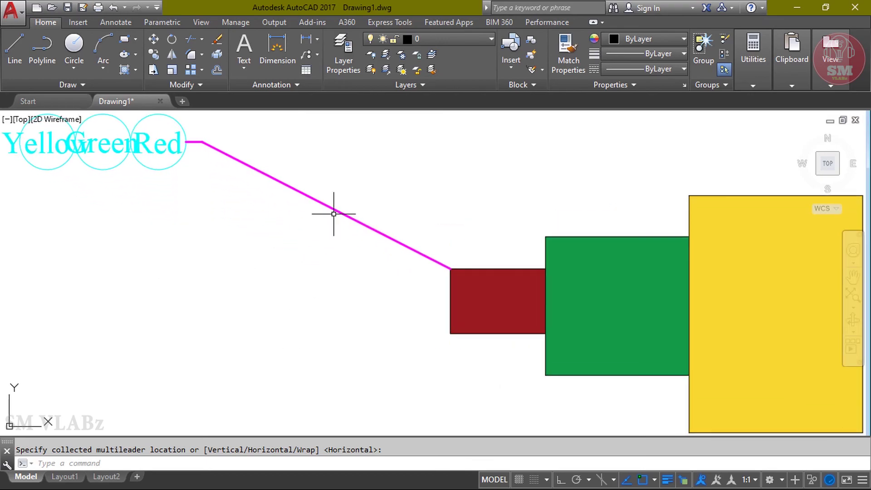
middle_click(345, 211)
scroll(422, 195, up, 2)
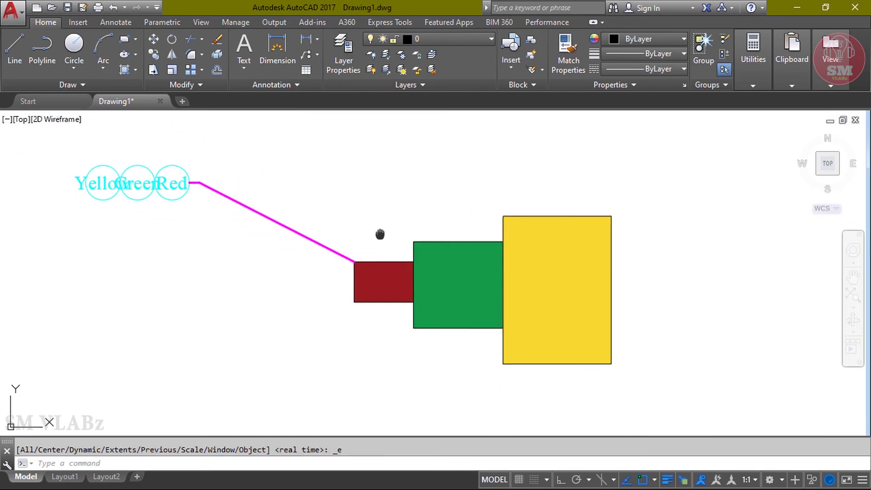
middle_drag(379, 234, 424, 249)
scroll(335, 216, down, 1)
scroll(335, 214, up, 3)
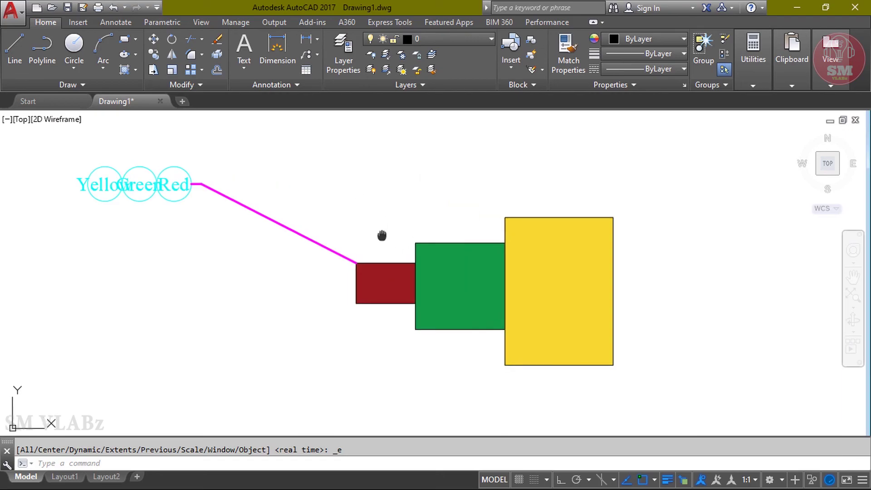
middle_drag(379, 232, 425, 250)
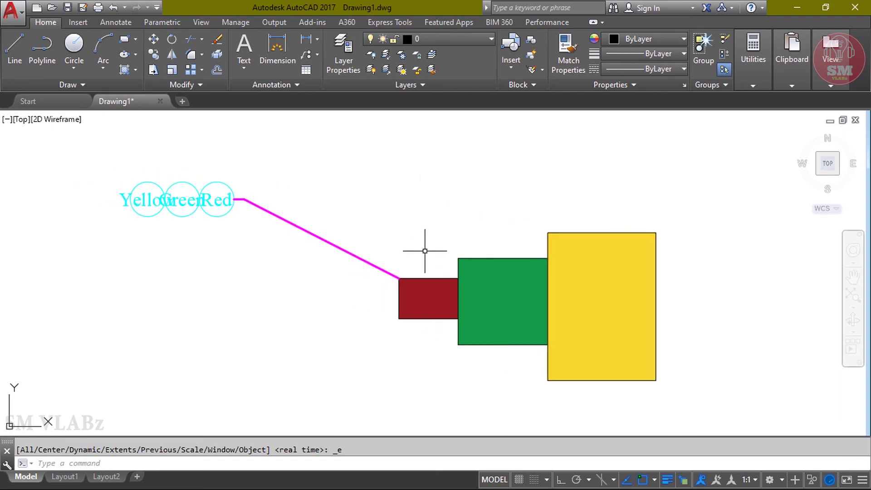